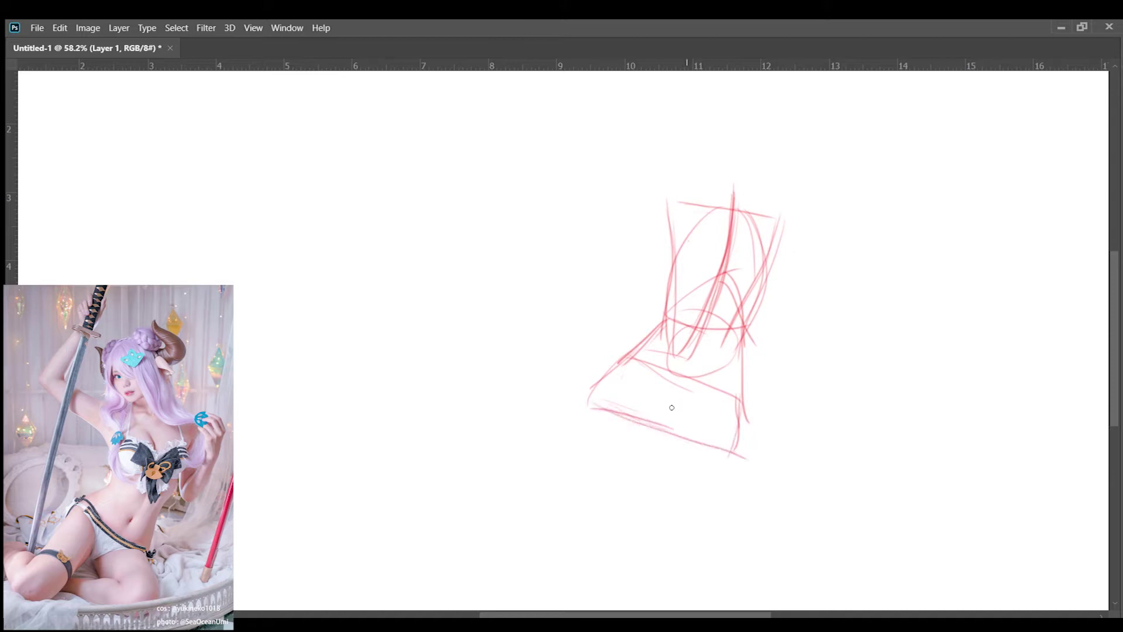
Sketch the pelvis construction with curved groin lines and the hip contour leading up to the waist.
left_click_drag(772, 380, 658, 433)
mouse_move(637, 351)
left_mouse_down()
mouse_move(732, 448)
mouse_move(626, 334)
left_mouse_up()
left_click_drag(570, 390, 657, 318)
Build up the torso sides, ribcage arch and waist with light sketch strokes above the pelvis.
left_click_drag(646, 214, 650, 316)
left_click_drag(729, 201, 752, 304)
left_click_drag(749, 240, 728, 328)
mouse_move(660, 234)
left_mouse_down()
mouse_move(652, 303)
mouse_move(717, 267)
left_mouse_up()
left_click_drag(716, 264, 734, 333)
mouse_move(721, 196)
left_mouse_down()
mouse_move(664, 332)
mouse_move(702, 321)
left_mouse_up()
left_click_drag(749, 201, 736, 297)
left_click_drag(743, 299, 731, 324)
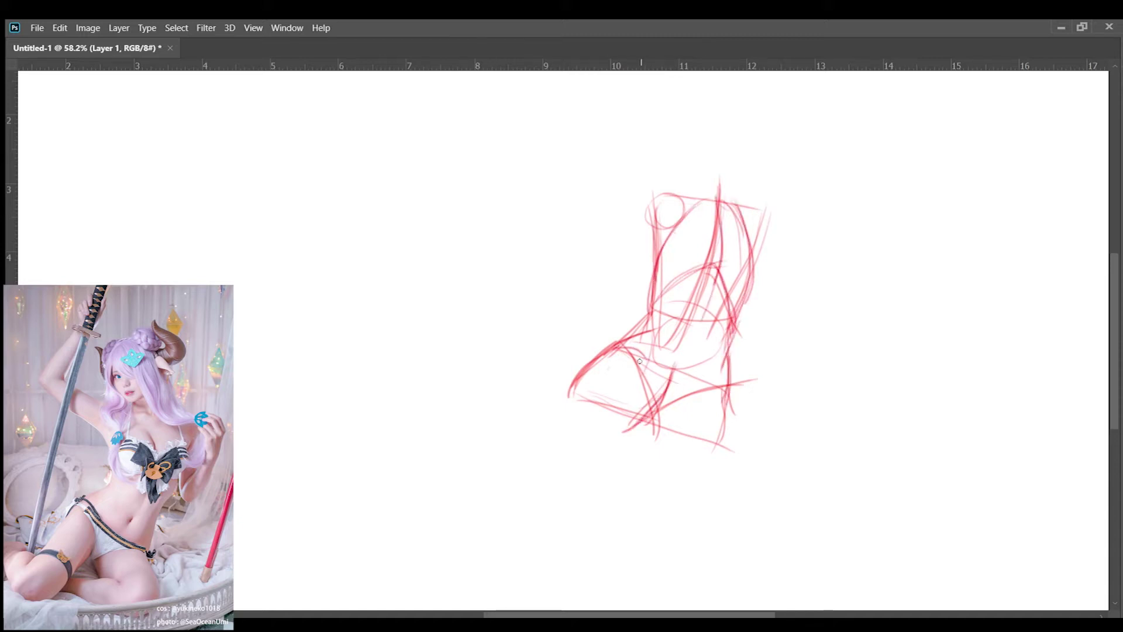
Rough in both thighs down to rounded knees, with a guideline between the knees, and erase stray lines around the figure's left knee.
scroll(679, 406, "down", 1)
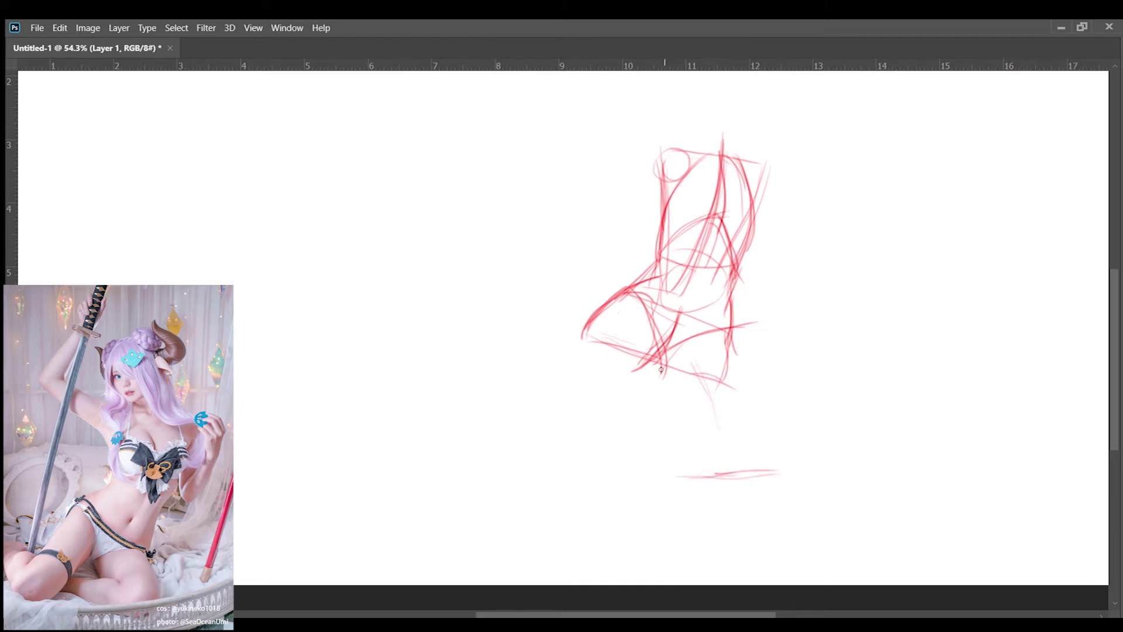
mouse_move(664, 374)
left_mouse_down()
mouse_move(708, 465)
mouse_move(731, 339)
left_mouse_up()
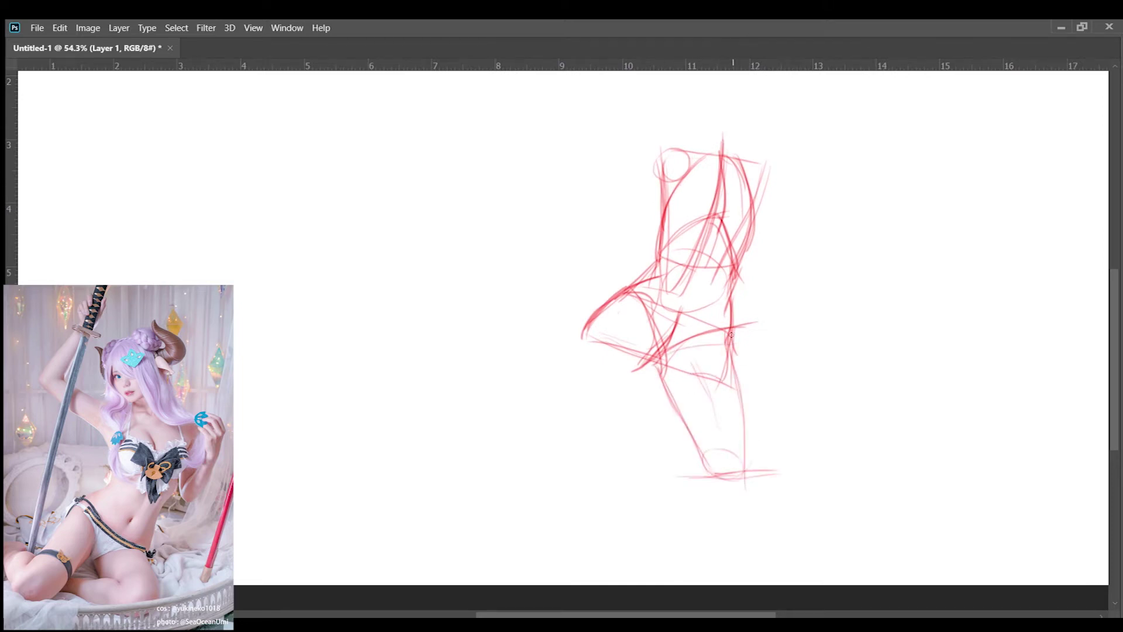
key("e")
mouse_move(708, 475)
left_mouse_down()
mouse_move(730, 489)
mouse_move(721, 466)
left_mouse_up()
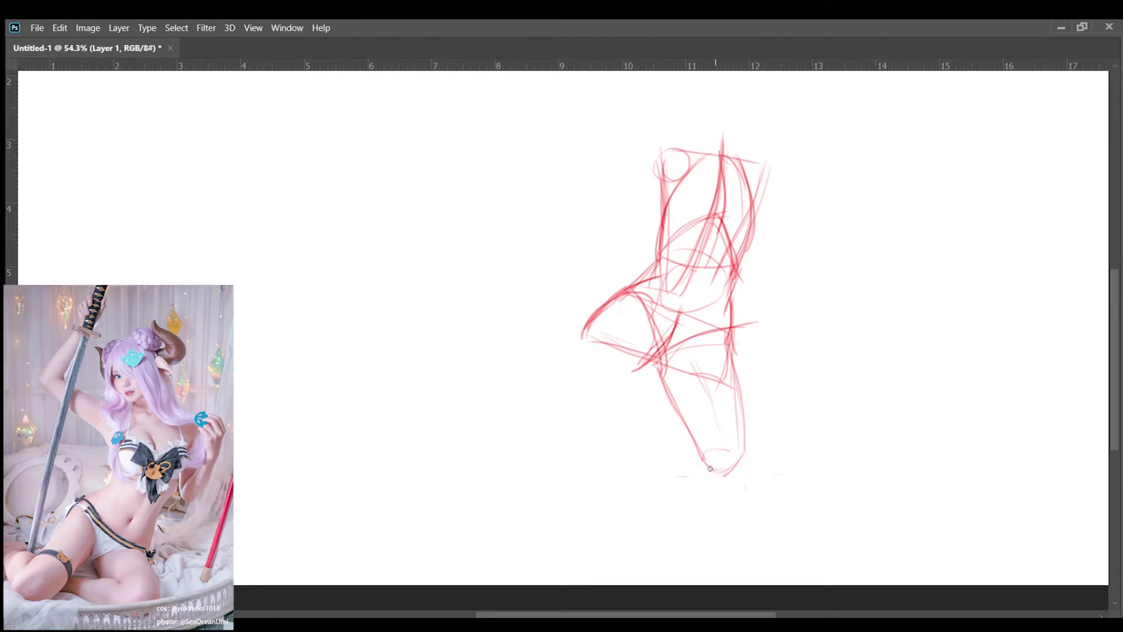
left_click_drag(562, 454, 716, 473)
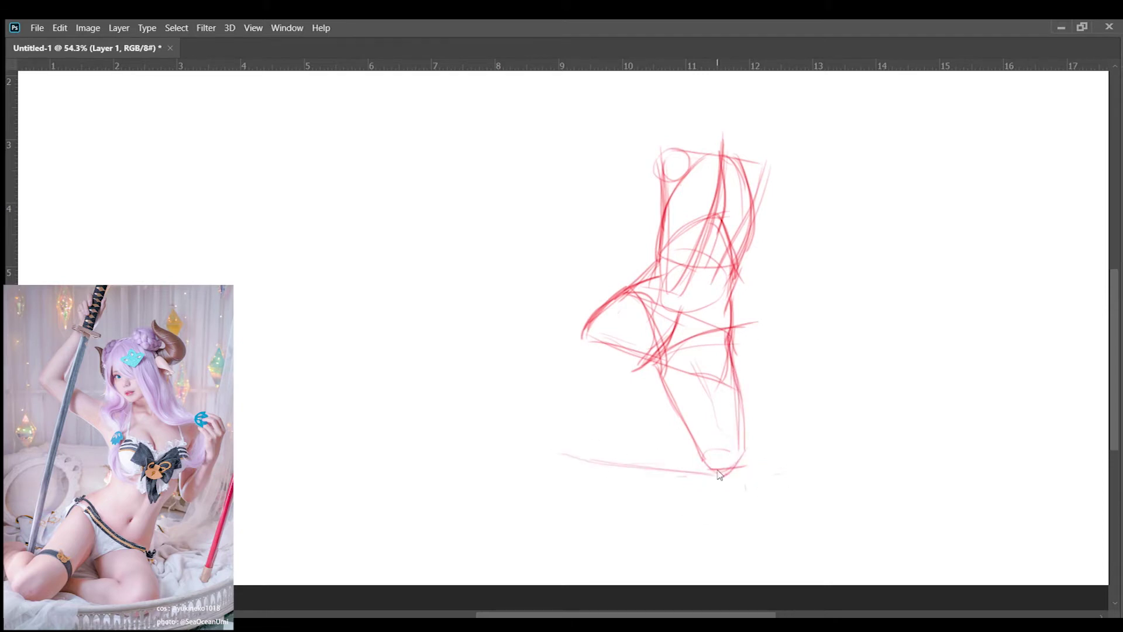
mouse_move(584, 328)
left_mouse_down()
mouse_move(648, 382)
mouse_move(651, 353)
mouse_move(666, 354)
mouse_move(645, 362)
mouse_move(576, 467)
left_mouse_up()
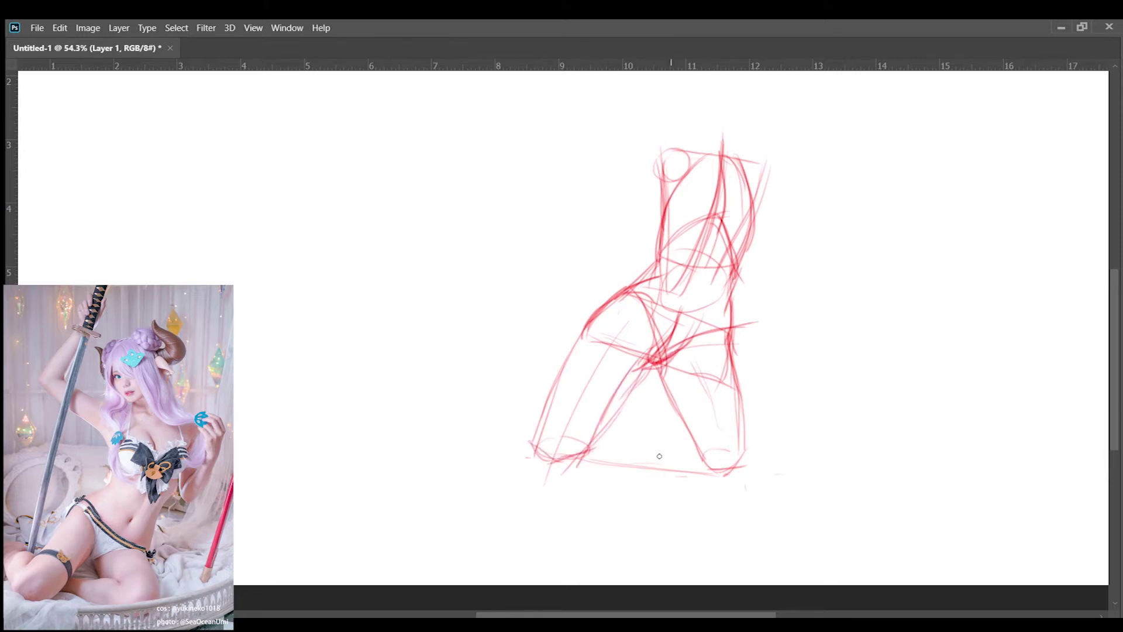
Sketch both folded lower legs, with the figure's right foot extending outward behind its knee.
left_click_drag(575, 440, 628, 461)
left_click_drag(560, 401, 589, 485)
left_click_drag(590, 409, 584, 396)
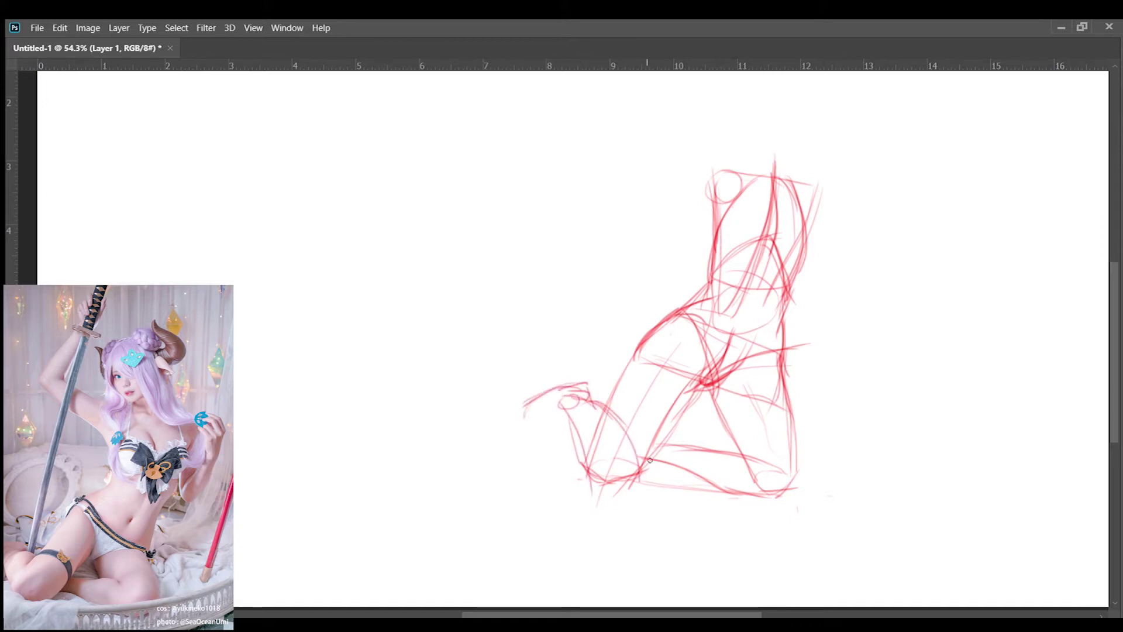
scroll(644, 464, "up", 1)
left_click_drag(538, 432, 445, 477)
Sketch the shoulder line, the figure's left shoulder circle and the base of the neck.
mouse_move(721, 177)
left_mouse_down()
mouse_move(679, 239)
mouse_move(672, 288)
left_mouse_up()
left_click_drag(710, 423, 681, 301)
left_click_drag(726, 458, 705, 423)
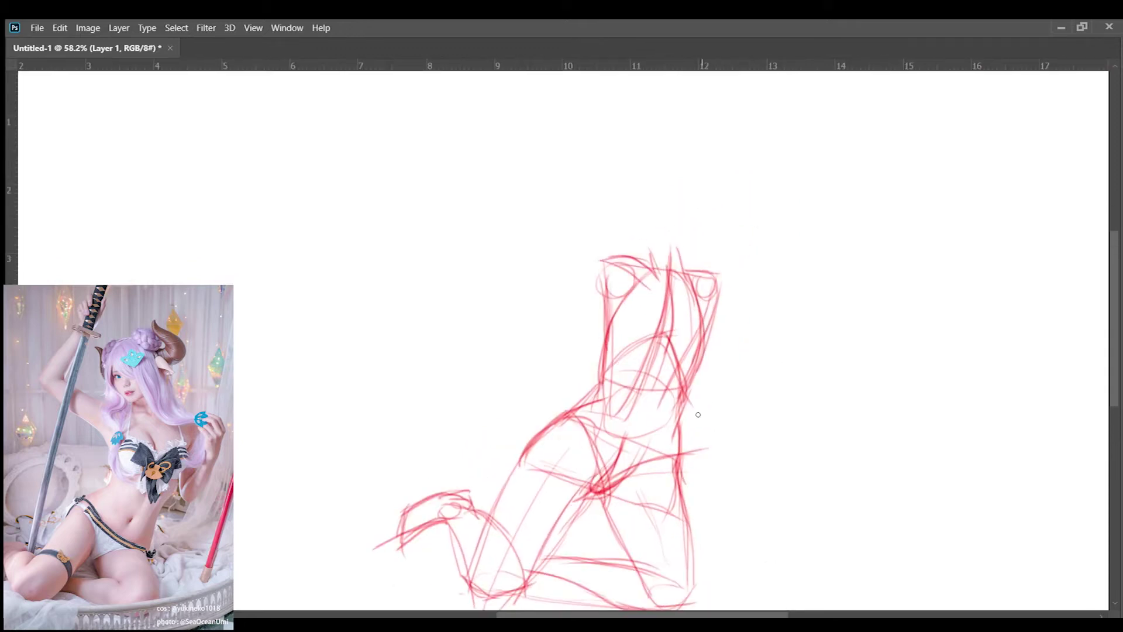
Construct the figure's bent left arm with an upper arm, elbow circle, forearm and blocky raised hand.
left_click_drag(721, 299, 733, 416)
left_click_drag(712, 301, 713, 393)
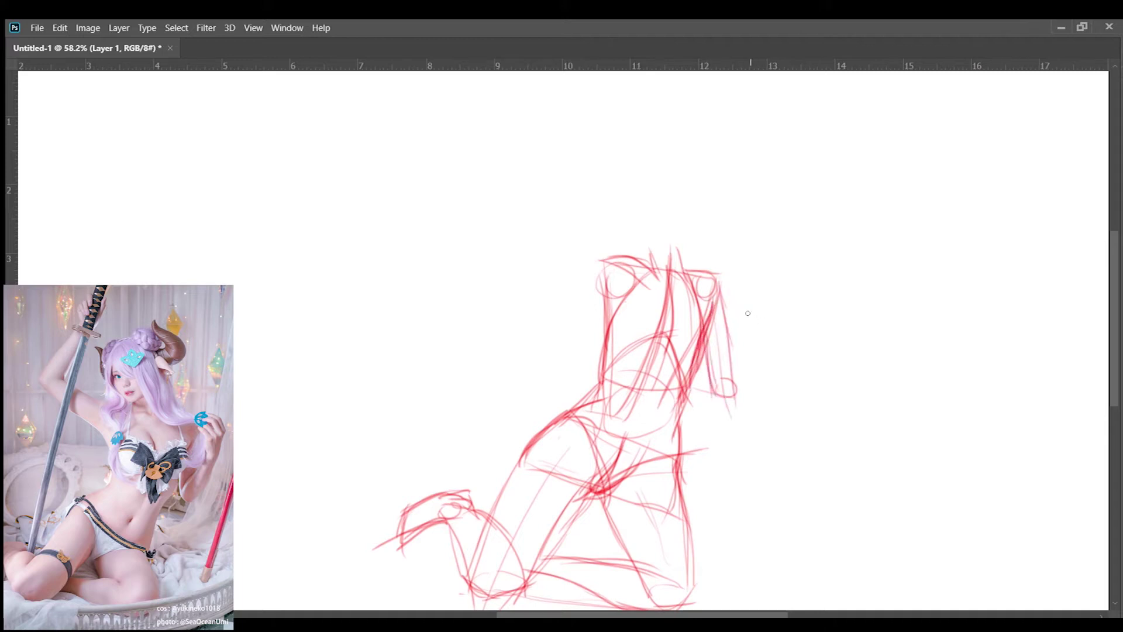
left_click_drag(721, 294, 749, 319)
mouse_move(742, 325)
left_mouse_down()
mouse_move(716, 390)
mouse_move(735, 404)
left_mouse_up()
left_click_drag(738, 328, 712, 390)
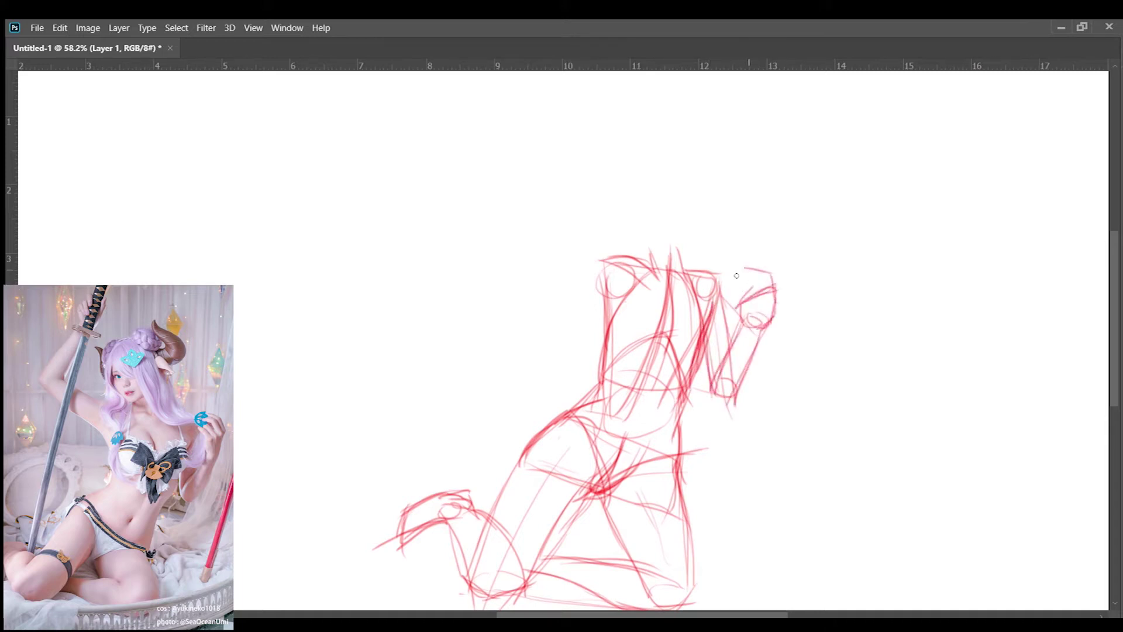
Construct the raised right arm from the shoulder through an elbow circle up to a wrist circle above the head.
scroll(627, 278, "down", 1)
left_click_drag(603, 264, 535, 224)
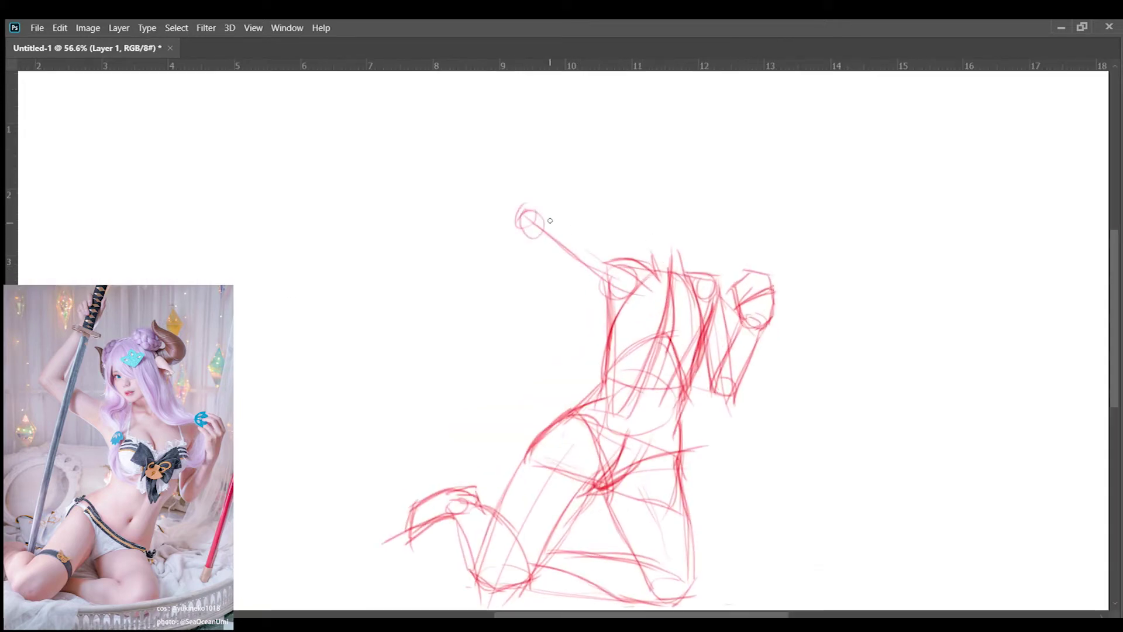
left_click_drag(537, 214, 616, 268)
left_click_drag(518, 228, 608, 298)
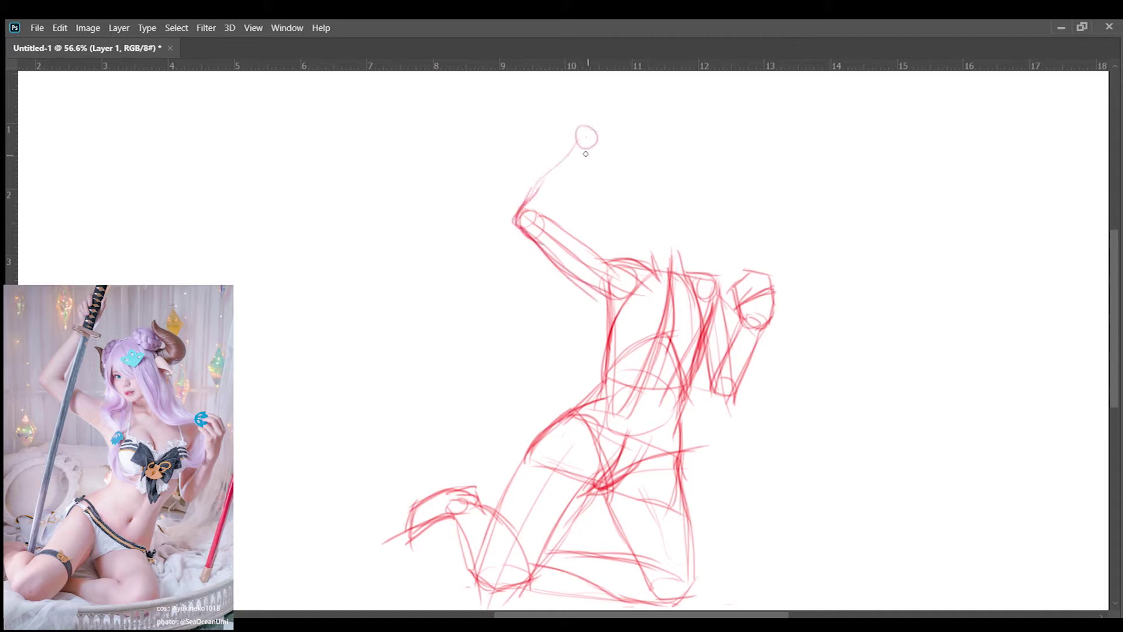
mouse_move(582, 140)
left_mouse_down()
mouse_move(558, 160)
mouse_move(546, 216)
mouse_move(593, 138)
left_mouse_up()
left_click_drag(548, 248, 613, 313)
left_click_drag(556, 222, 602, 254)
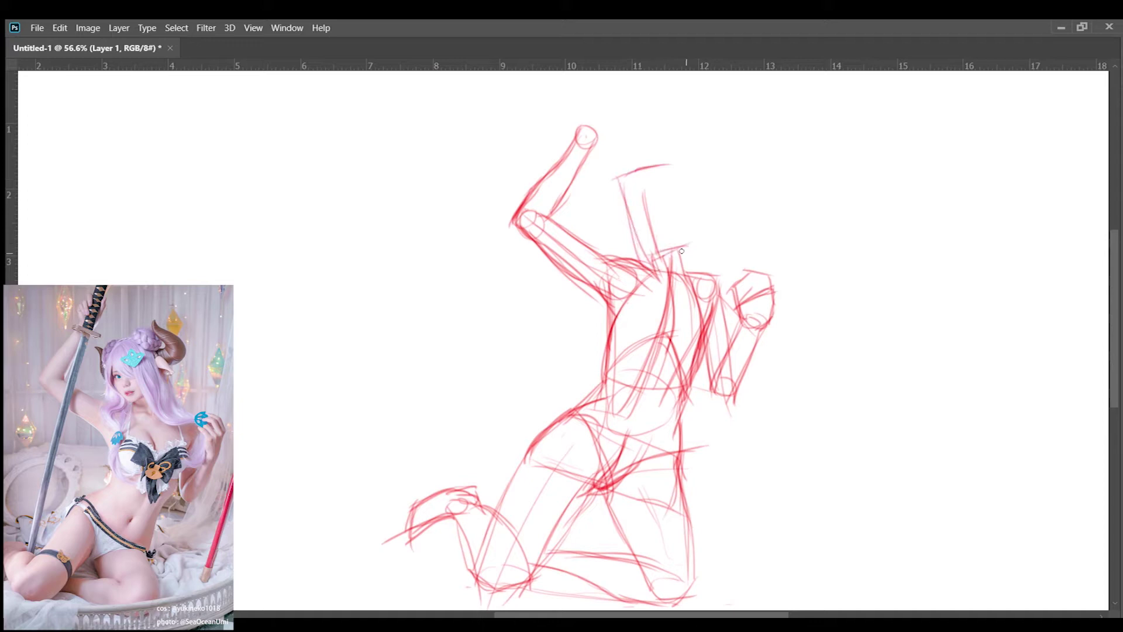
Block in the tilted head above the neck and shape its rounded skull and jaw with facial guidelines and an ear.
left_click_drag(636, 178, 660, 251)
left_click_drag(662, 170, 682, 269)
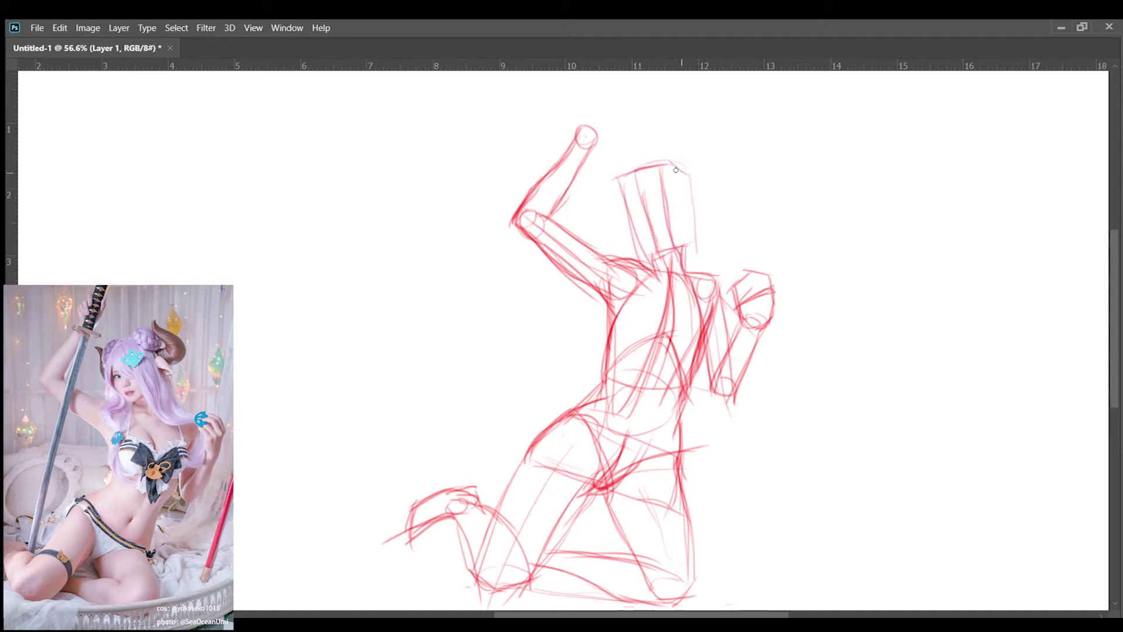
scroll(676, 170, "down", 2)
scroll(664, 183, "up", 3)
scroll(621, 176, "up", 2)
left_click_drag(597, 225, 654, 212)
left_click_drag(597, 223, 652, 284)
left_click_drag(677, 207, 684, 246)
left_click_drag(603, 236, 646, 289)
left_click_drag(684, 212, 658, 288)
mouse_move(595, 227)
left_mouse_down()
mouse_move(679, 150)
mouse_move(702, 266)
left_mouse_up()
left_click_drag(699, 175, 687, 325)
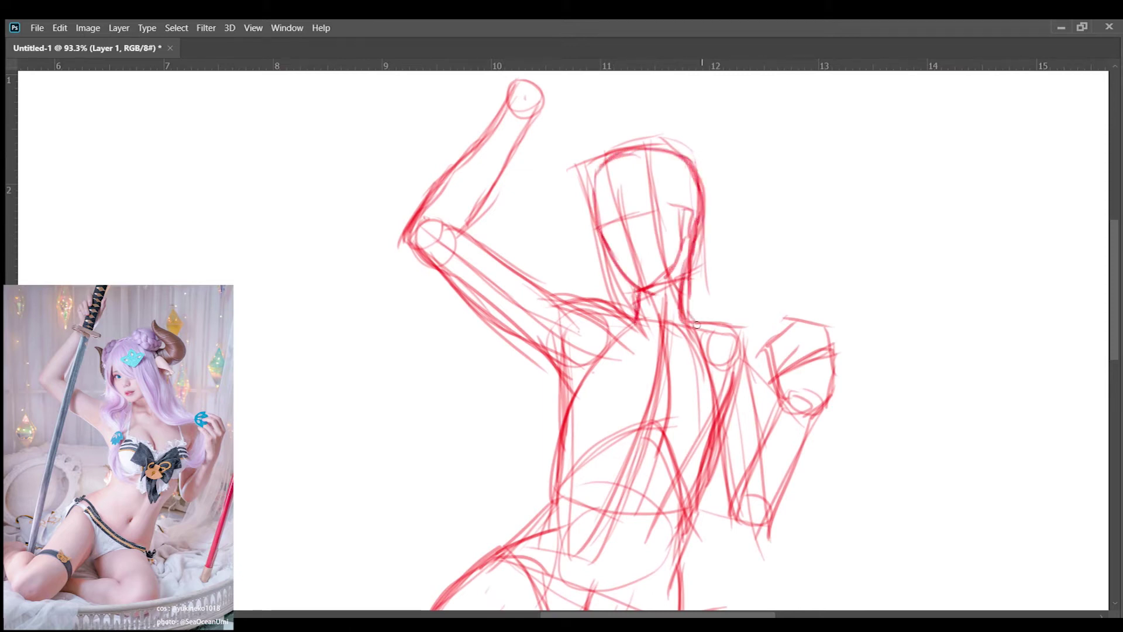
Strengthen the neck and shoulder contours and the outer edge of the figure's left upper arm.
scroll(697, 325, "down", 3)
scroll(632, 365, "up", 4)
left_click_drag(568, 333, 654, 349)
left_click_drag(614, 334, 672, 374)
left_click_drag(684, 320, 679, 374)
scroll(659, 349, "down", 2)
left_click_drag(755, 348, 766, 491)
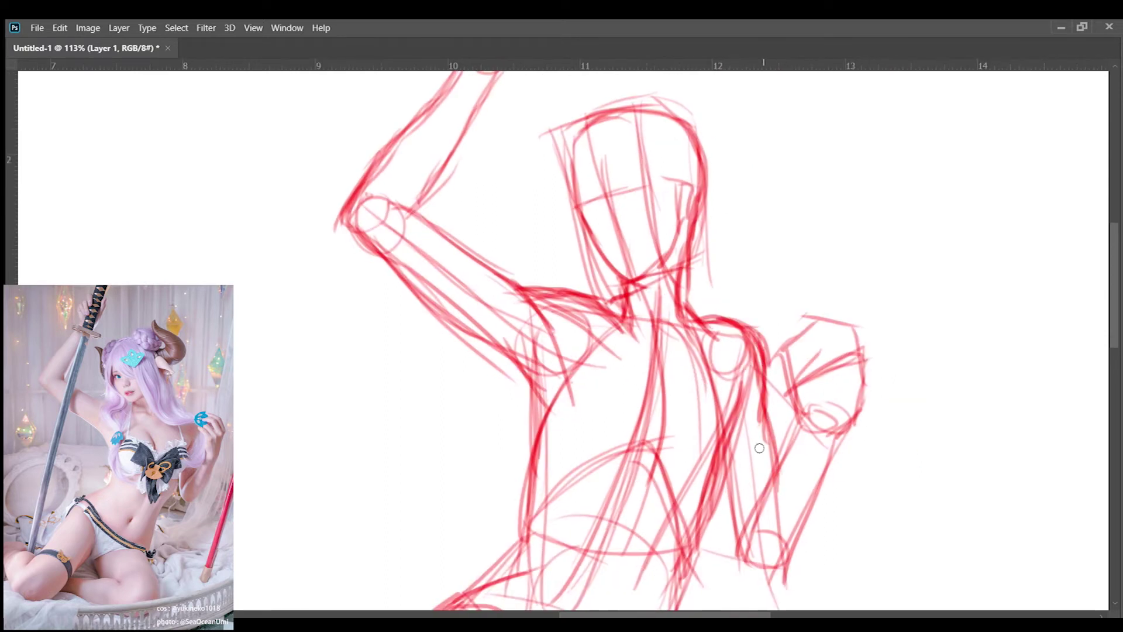
Sketch the gripping hand around the wrist circle of the raised arm.
scroll(572, 239, "down", 2)
scroll(572, 240, "up", 2)
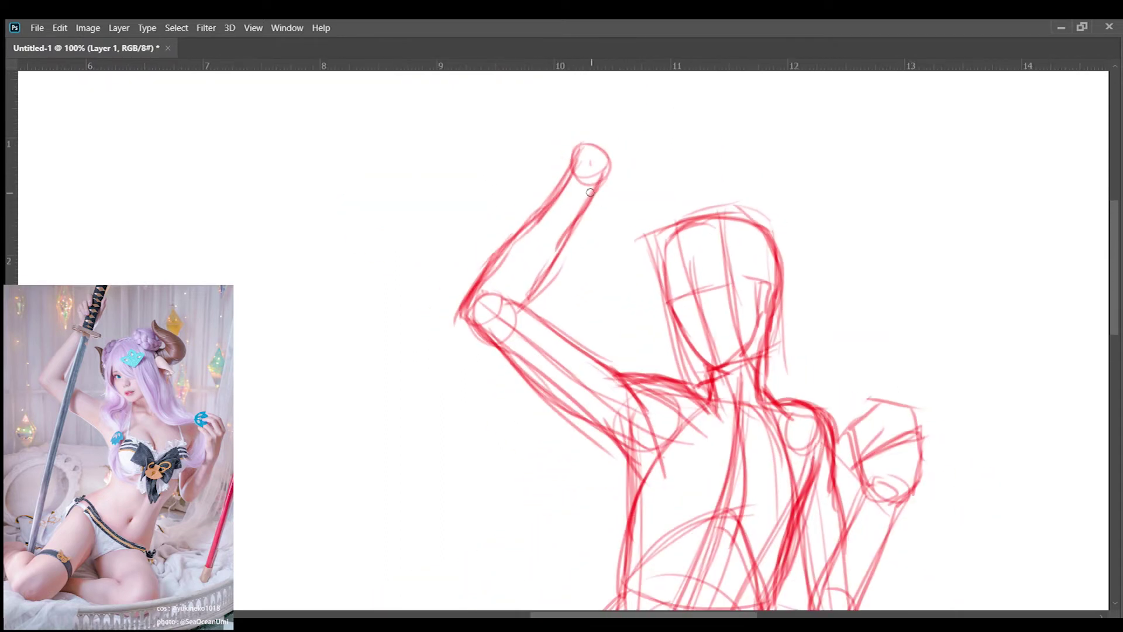
left_click_drag(583, 139, 576, 175)
mouse_move(585, 117)
left_mouse_down()
mouse_move(635, 152)
mouse_move(615, 94)
mouse_move(626, 170)
mouse_move(653, 137)
left_mouse_up()
Sketch a long sword held in the raised hand, with its handle, guard and blade reaching down to the foot.
scroll(605, 186, "down", 1)
scroll(605, 186, "down", 1)
scroll(597, 220, "up", 1)
mouse_move(591, 240)
left_mouse_down()
mouse_move(644, 126)
mouse_move(532, 252)
left_mouse_up()
left_click_drag(582, 196, 479, 527)
left_click_drag(529, 423, 495, 551)
left_click_drag(608, 137, 514, 477)
scroll(497, 527, "down", 1)
mouse_move(576, 217)
left_mouse_down()
mouse_move(493, 553)
mouse_move(509, 458)
left_mouse_up()
left_click_drag(495, 529, 540, 343)
scroll(638, 171, "down", 1)
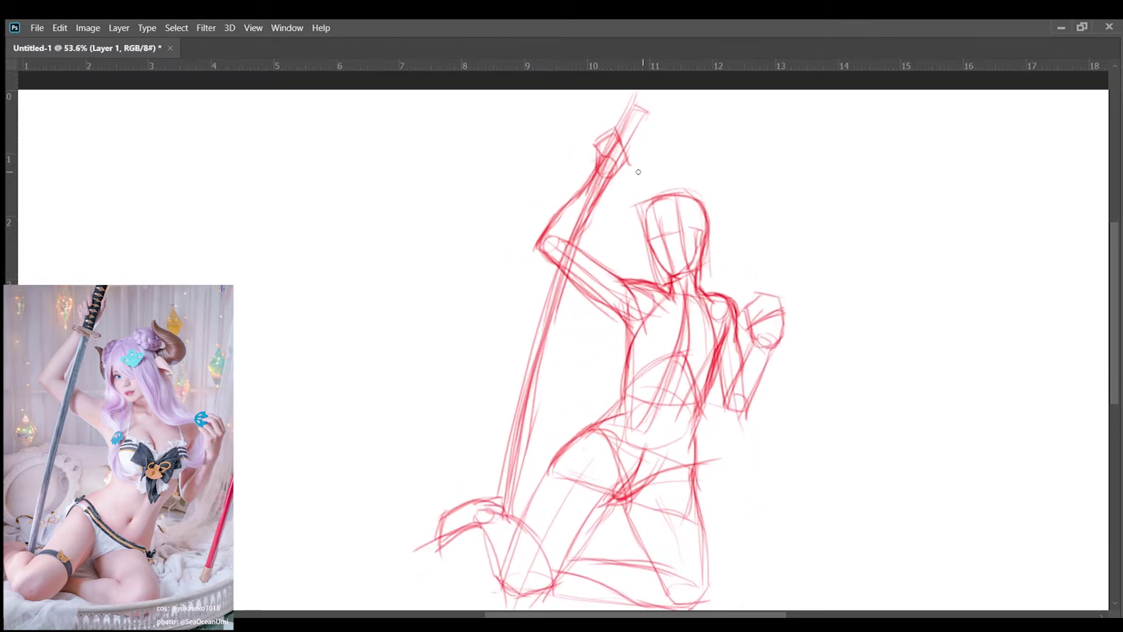
mouse_move(637, 102)
left_mouse_down()
mouse_move(570, 256)
mouse_move(505, 518)
left_mouse_up()
scroll(605, 500, "down", 2)
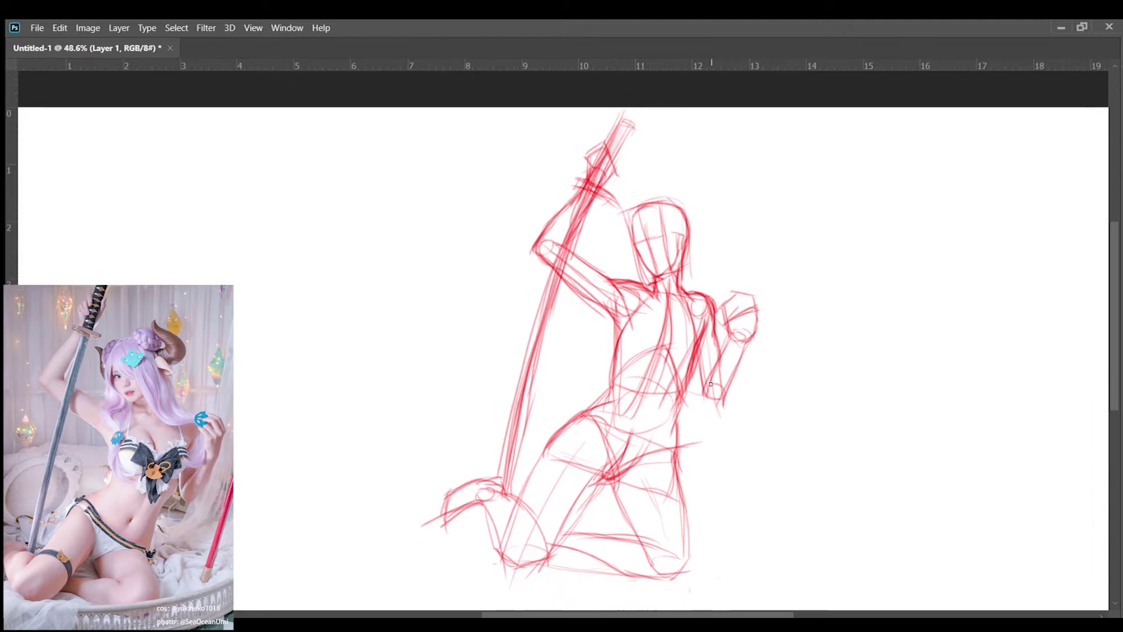
Darken the skull, jaw and neck contours and mark the hairline and facial features.
scroll(634, 238, "up", 20)
scroll(673, 375, "up", 1)
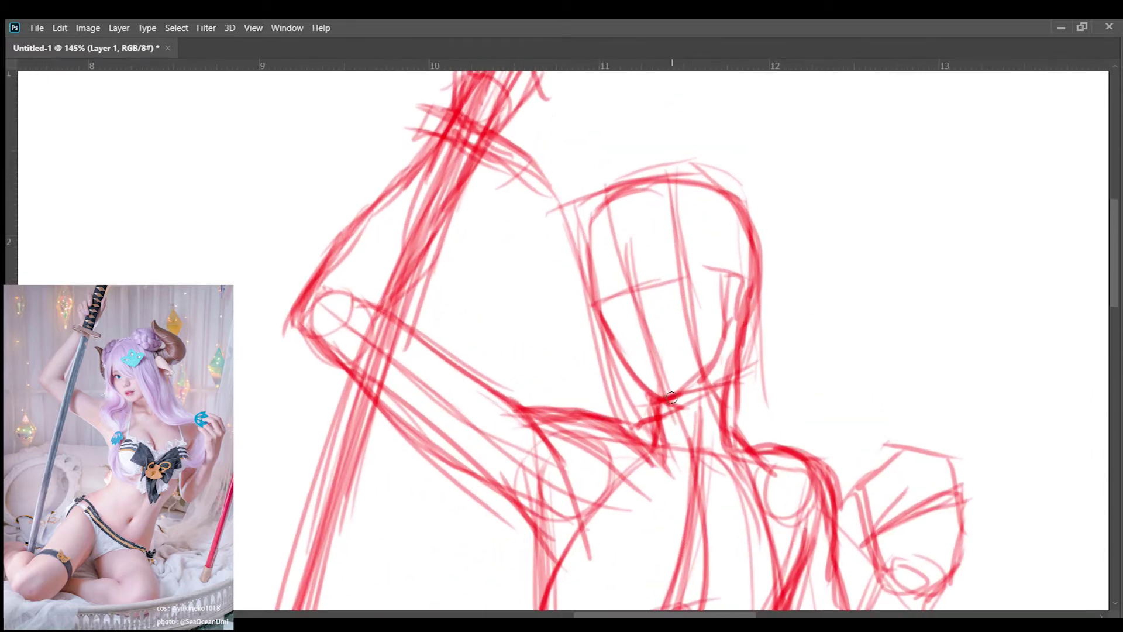
mouse_move(643, 301)
left_mouse_down()
mouse_move(620, 363)
mouse_move(663, 400)
left_mouse_up()
mouse_move(594, 258)
left_mouse_down()
mouse_move(597, 322)
mouse_move(663, 348)
left_mouse_up()
mouse_move(591, 234)
left_mouse_down()
mouse_move(661, 221)
mouse_move(673, 193)
mouse_move(746, 202)
left_mouse_up()
key("ctrl+z")
mouse_move(717, 272)
left_mouse_down()
mouse_move(693, 403)
mouse_move(697, 380)
left_mouse_up()
left_click_drag(676, 186, 764, 307)
left_click_drag(764, 234, 731, 410)
left_click_drag(739, 343, 724, 445)
scroll(726, 363, "down", 2)
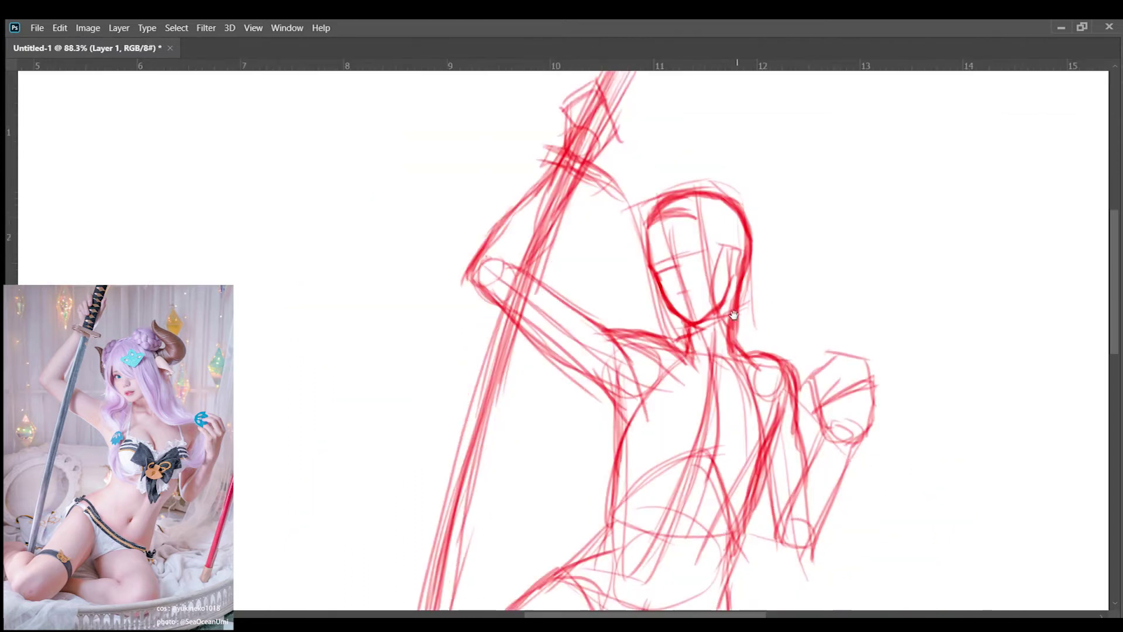
Reinforce the jaw, neck and the figure's left shoulder and collarbone with darker strokes.
scroll(760, 328, "up", 2)
left_click_drag(685, 269, 688, 337)
left_click_drag(761, 257, 752, 337)
mouse_move(756, 299)
left_mouse_down()
mouse_move(836, 330)
mouse_move(865, 374)
mouse_move(853, 442)
left_mouse_up()
left_click_drag(732, 338, 814, 334)
Darken the raised upper arm's contours between the shoulder, armpit and elbow.
left_click_drag(545, 348, 626, 409)
left_click_drag(487, 246, 572, 279)
left_click_drag(754, 384, 644, 281)
left_click_drag(527, 275, 686, 254)
mouse_move(545, 270)
left_mouse_down()
mouse_move(785, 243)
mouse_move(679, 249)
mouse_move(819, 199)
left_mouse_up()
mouse_move(750, 254)
left_mouse_down()
mouse_move(560, 270)
mouse_move(507, 382)
left_mouse_up()
Darken the raised forearm's contours from the elbow toward the wrist and sword grip.
left_click_drag(513, 328, 466, 432)
left_click_drag(585, 176, 547, 272)
mouse_move(579, 205)
left_mouse_down()
mouse_move(481, 420)
mouse_move(534, 439)
left_mouse_up()
left_click_drag(615, 225, 573, 365)
left_click_drag(598, 265, 565, 389)
left_click_drag(625, 198, 579, 339)
mouse_move(740, 490)
left_mouse_down()
mouse_move(739, 415)
mouse_move(773, 332)
mouse_move(626, 313)
mouse_move(464, 227)
mouse_move(456, 186)
left_mouse_up()
Darken the torso's side contour below the raised arm, curving it in at the base of the ribcage.
scroll(644, 310, "down", 5)
scroll(654, 291, "up", 5)
scroll(654, 291, "down", 3)
left_click_drag(571, 266, 617, 380)
left_click_drag(685, 398, 635, 351)
left_click_drag(673, 158, 664, 337)
left_click_drag(561, 284, 583, 362)
left_click_drag(641, 316, 559, 369)
left_click_drag(561, 257, 587, 365)
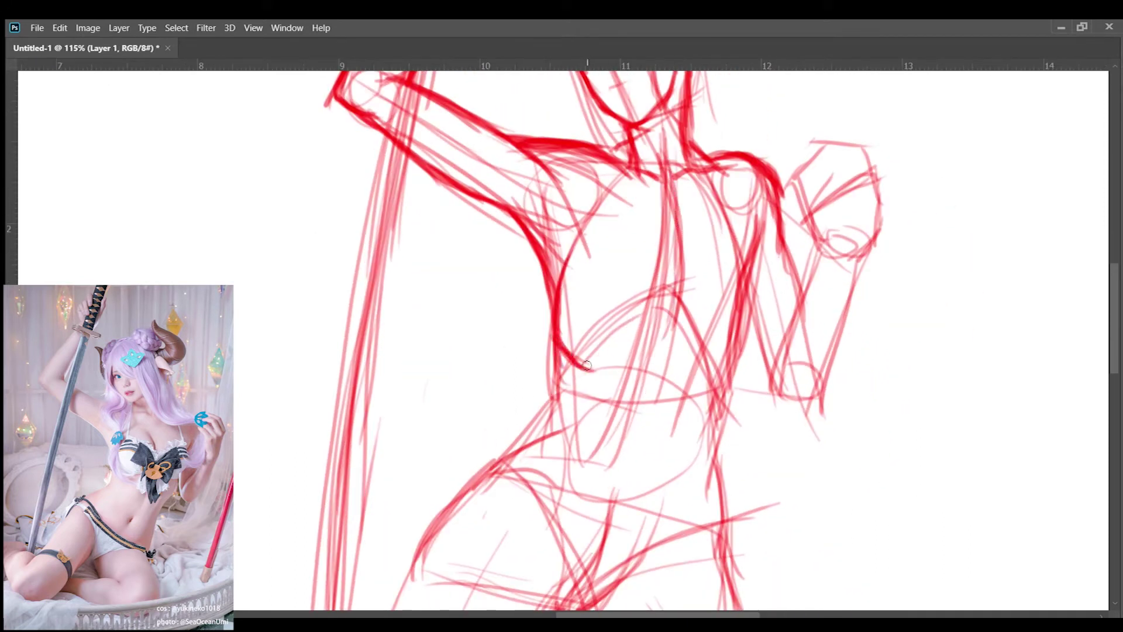
Darken the ribcage arch and the opposite torso side down to the waist.
mouse_move(677, 301)
left_mouse_down()
mouse_move(580, 364)
mouse_move(679, 301)
mouse_move(732, 398)
left_mouse_up()
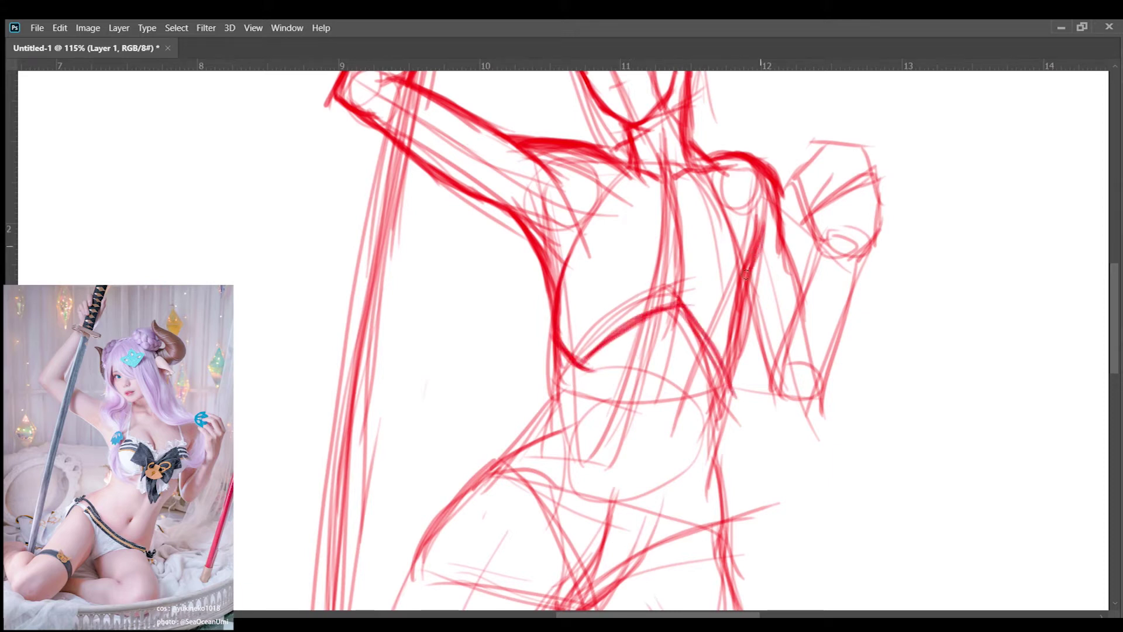
left_click_drag(761, 234, 730, 387)
left_click_drag(689, 181, 678, 328)
left_click_drag(749, 325, 731, 380)
Darken the waist and hip contours and the curved groin lines running inward from both hips.
scroll(602, 285, "down", 5)
scroll(602, 285, "up", 5)
scroll(601, 285, "down", 3)
scroll(585, 299, "up", 2)
scroll(542, 320, "down", 2)
scroll(542, 320, "down", 2)
scroll(726, 351, "up", 3)
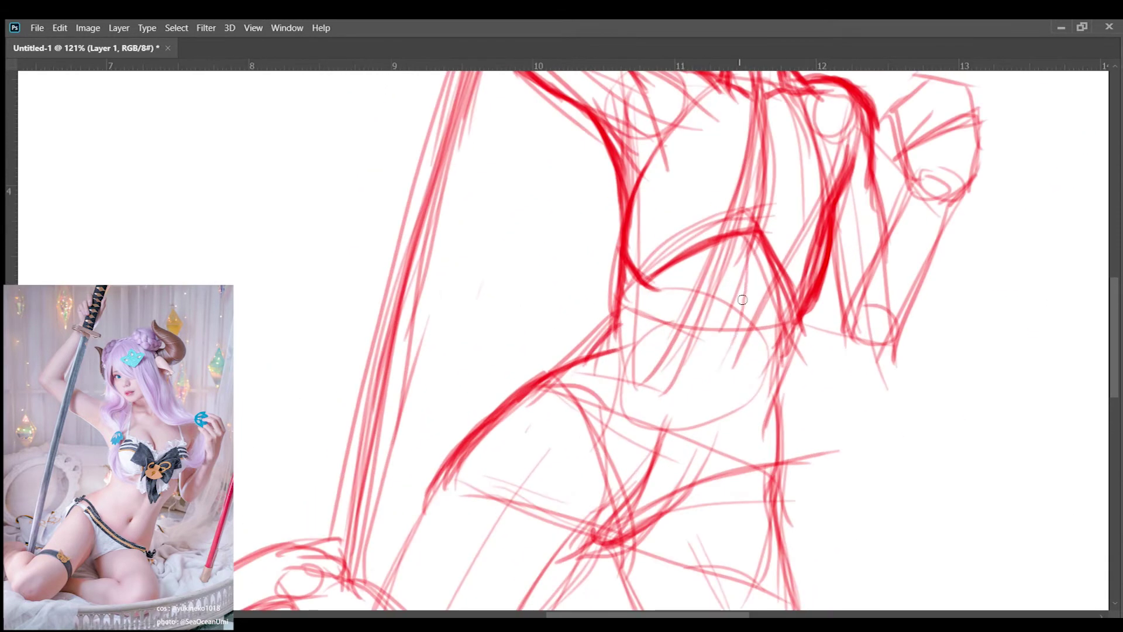
scroll(730, 347, "down", 3)
scroll(673, 346, "up", 3)
scroll(624, 344, "up", 1)
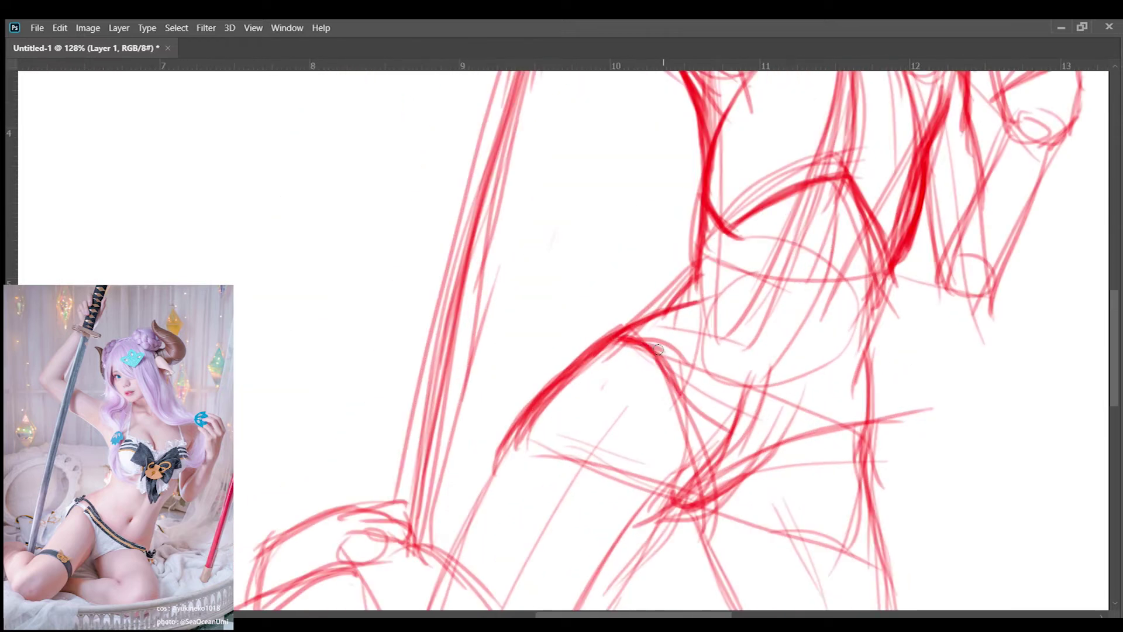
left_click_drag(624, 344, 578, 319)
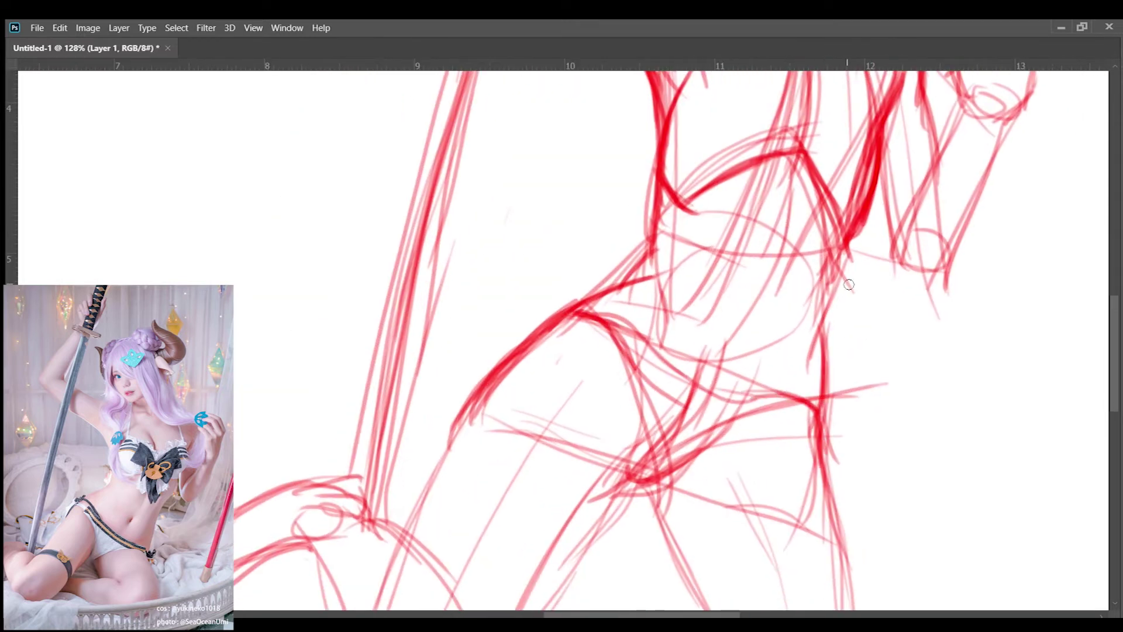
scroll(764, 292, "down", 3)
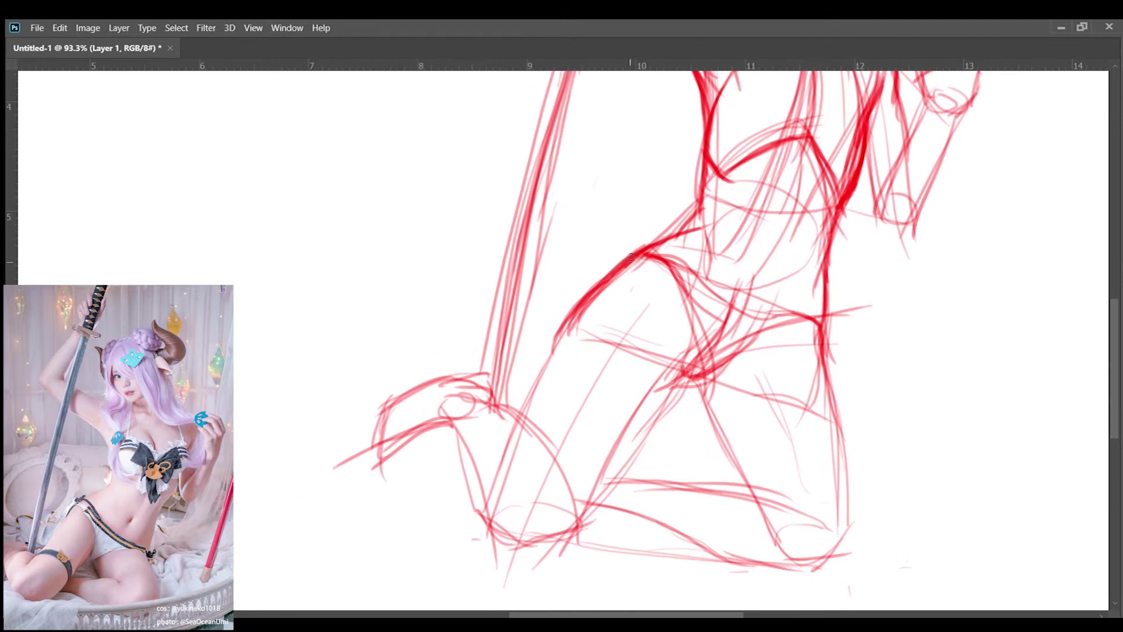
left_click_drag(612, 272, 637, 240)
Refine the lower abdomen and groin lines and start darkening the outer edge of the figure's right thigh.
scroll(688, 360, "down", 4)
scroll(716, 372, "up", 5)
mouse_move(576, 328)
left_mouse_down()
mouse_move(551, 451)
mouse_move(605, 382)
mouse_move(582, 424)
left_mouse_up()
left_click_drag(681, 364, 644, 371)
left_click_drag(664, 278, 639, 328)
left_click_drag(649, 304, 639, 328)
Darken the outer contour of the figure's left thigh from the hip down around the knee.
scroll(639, 328, "down", 4)
scroll(544, 317, "up", 4)
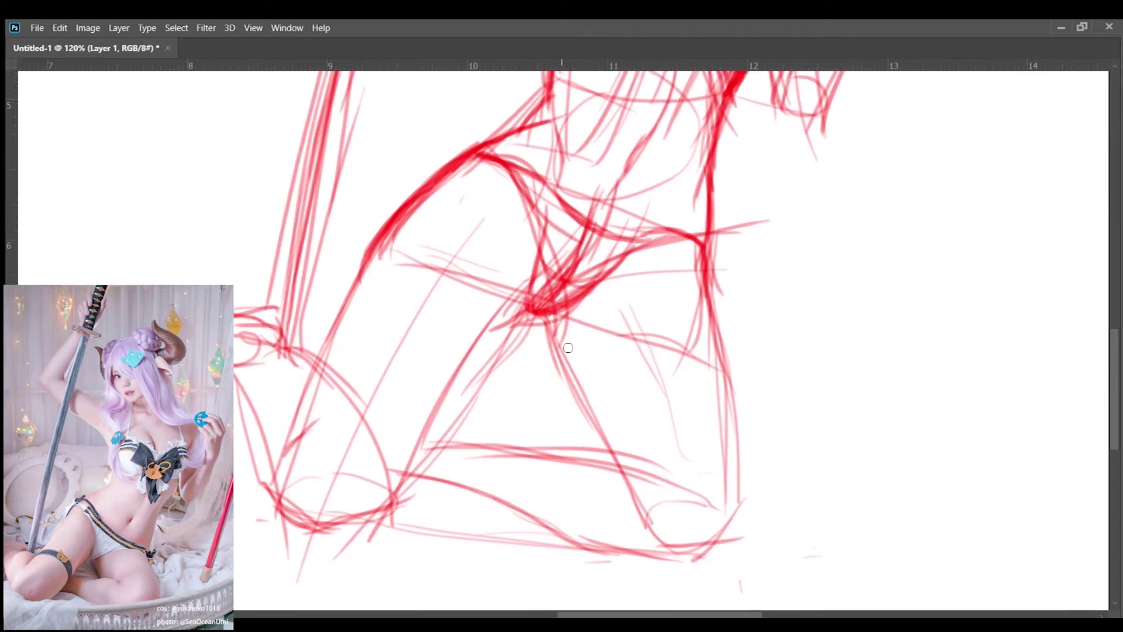
scroll(643, 455, "down", 2)
mouse_move(728, 286)
left_mouse_down()
mouse_move(752, 450)
mouse_move(673, 437)
left_mouse_up()
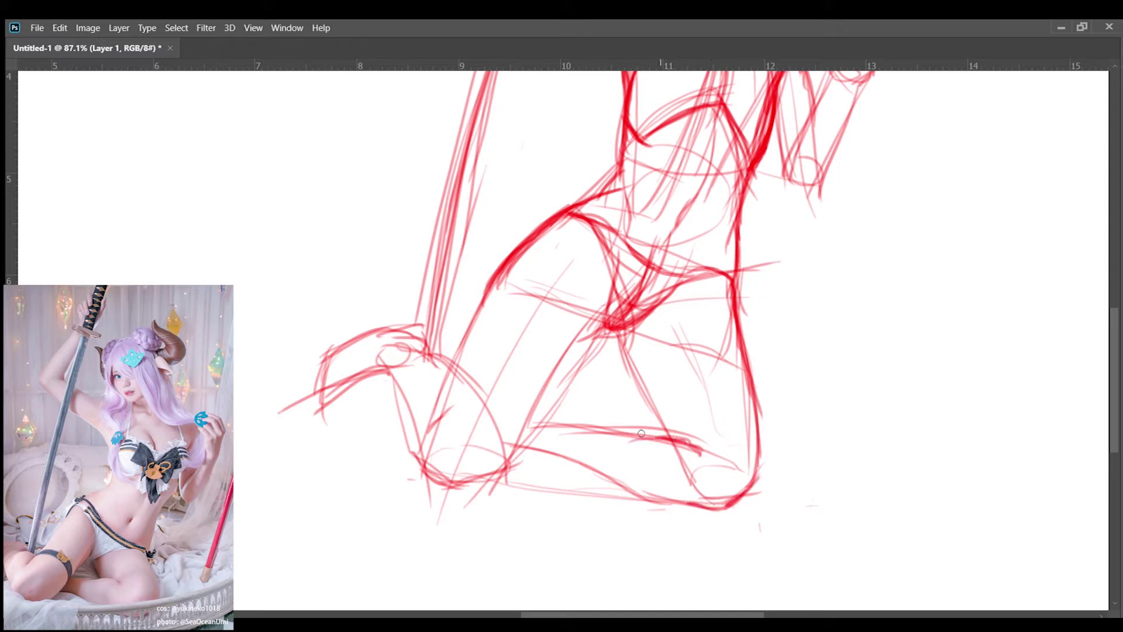
Darken the outer and inner contours of the figure's right thigh and round off its knee.
scroll(624, 476, "up", 2)
mouse_move(503, 398)
left_mouse_down()
mouse_move(540, 478)
mouse_move(608, 479)
left_mouse_up()
left_click_drag(759, 202, 597, 477)
left_click_drag(725, 275, 579, 486)
left_click_drag(570, 318, 606, 320)
left_click_drag(530, 382, 621, 214)
Darken the upper edge of the figure's folded left lower leg and add a short curve beneath it near the knee.
scroll(622, 213, "down", 6)
scroll(613, 408, "up", 5)
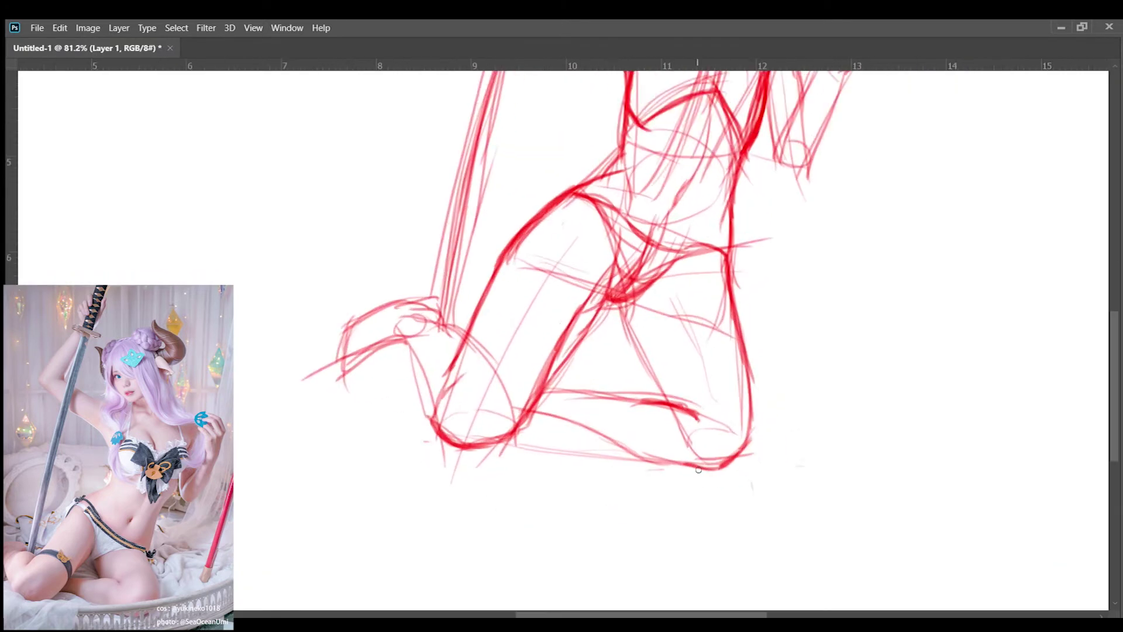
scroll(614, 408, "up", 1)
left_click_drag(562, 345, 734, 362)
scroll(575, 345, "up", 1)
left_click_drag(575, 345, 791, 385)
left_click_drag(547, 373, 617, 395)
left_click_drag(673, 367, 781, 401)
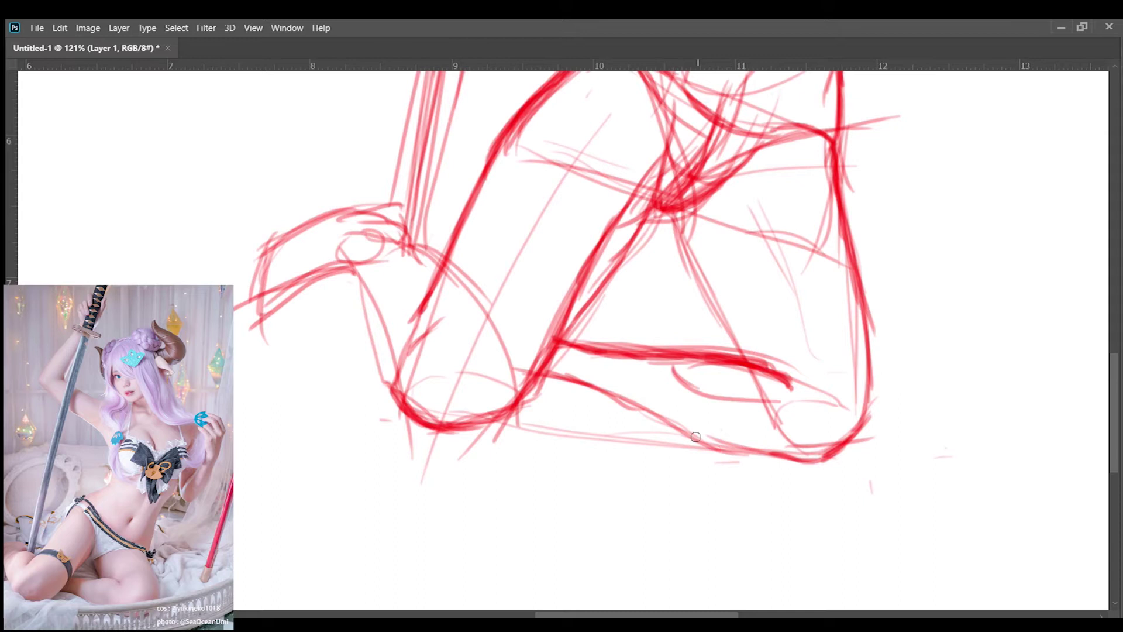
Darken the underside of the folded left lower leg and refine the curves around its knee.
left_click_drag(550, 377, 760, 450)
scroll(666, 446, "down", 2)
scroll(720, 454, "up", 2)
left_click_drag(758, 395, 832, 461)
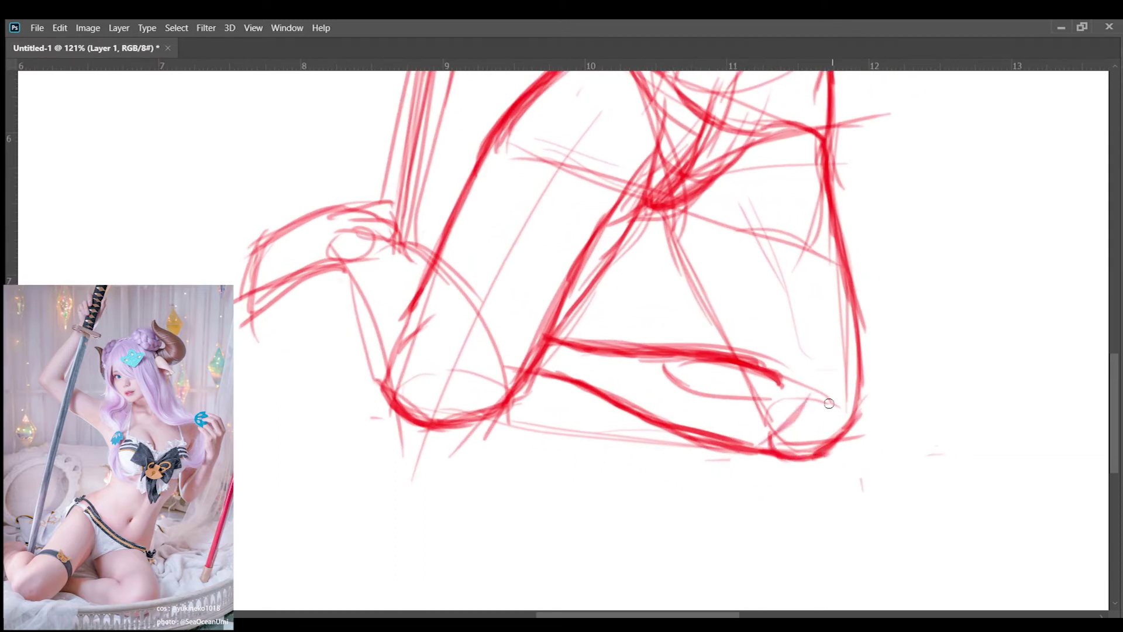
left_click_drag(814, 383, 768, 467)
left_click_drag(645, 418, 810, 461)
scroll(644, 423, "up", 1)
left_click_drag(644, 423, 721, 419)
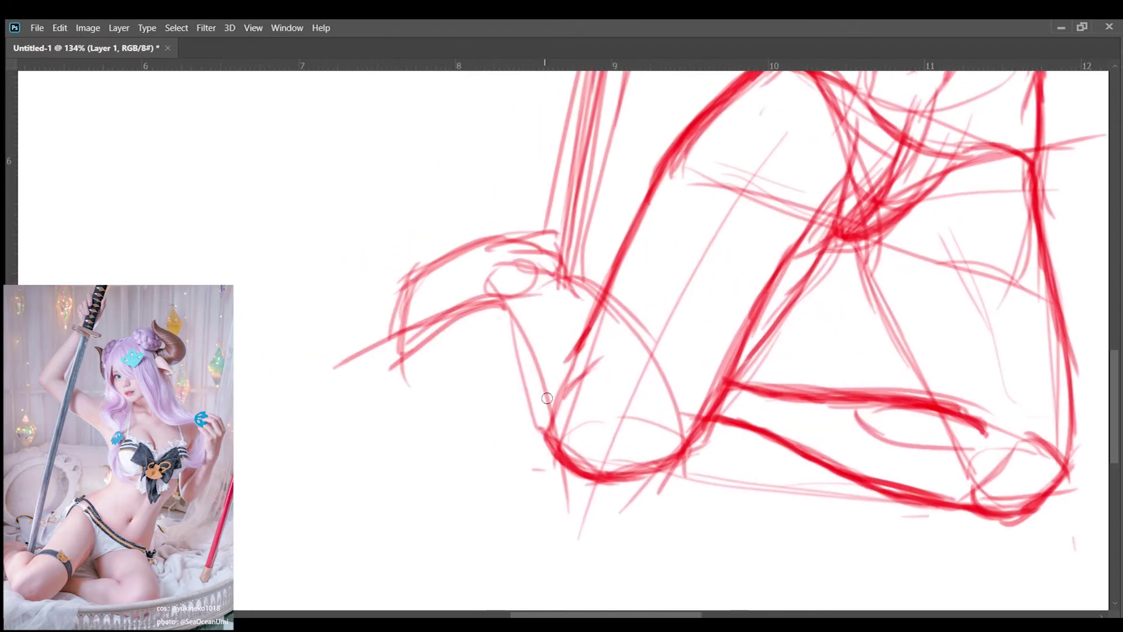
Darken the outline of the figure's right shin, ankle and foot beside the sword tip.
left_click_drag(643, 427, 720, 468)
mouse_move(576, 311)
left_mouse_down()
mouse_move(602, 366)
mouse_move(617, 462)
left_mouse_up()
left_click_drag(583, 330, 625, 469)
left_click_drag(620, 290, 697, 344)
scroll(622, 302, "down", 8)
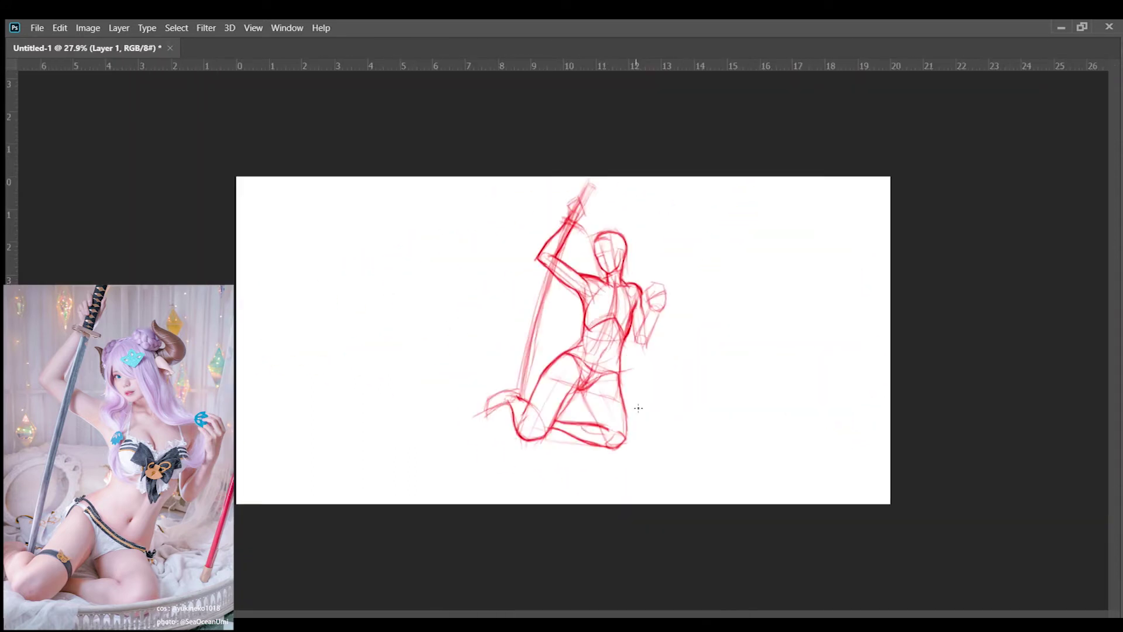
scroll(603, 316, "up", 8)
mouse_move(616, 329)
left_mouse_down()
mouse_move(555, 297)
mouse_move(465, 328)
mouse_move(451, 392)
mouse_move(505, 377)
left_mouse_up()
left_click_drag(468, 325, 586, 292)
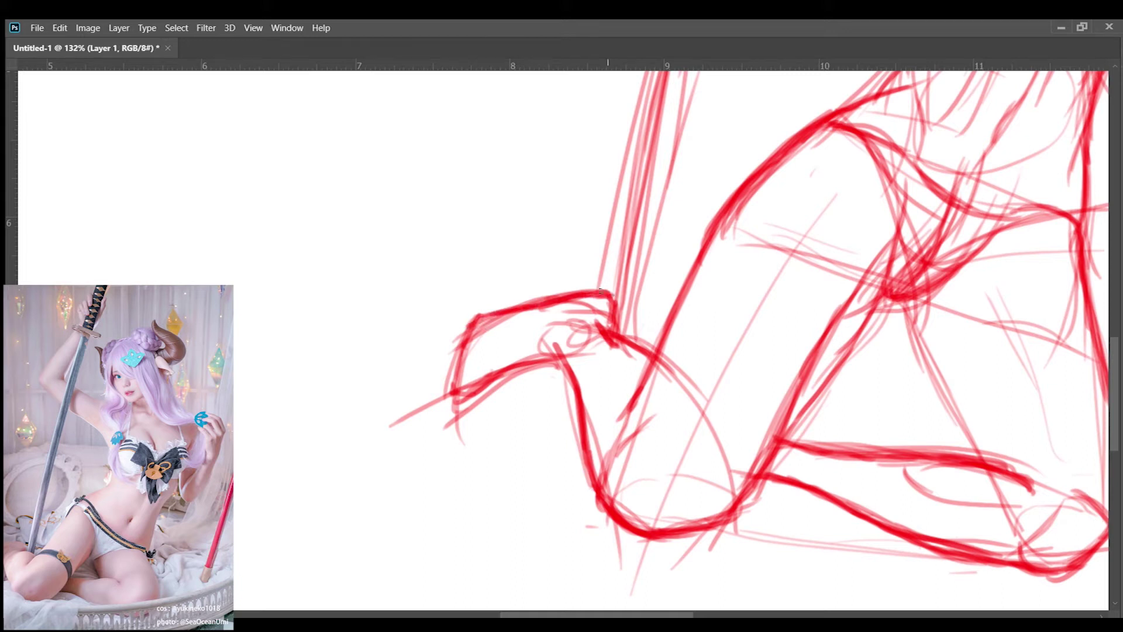
mouse_move(515, 311)
left_mouse_down()
mouse_move(506, 366)
mouse_move(564, 403)
mouse_move(627, 504)
mouse_move(556, 465)
left_mouse_up()
Erase the folded lower leg's upper edge and draw the left inner thigh contour down from the crotch.
scroll(609, 314, "down", 5)
scroll(609, 392, "up", 5)
scroll(640, 489, "down", 4)
scroll(641, 488, "up", 3)
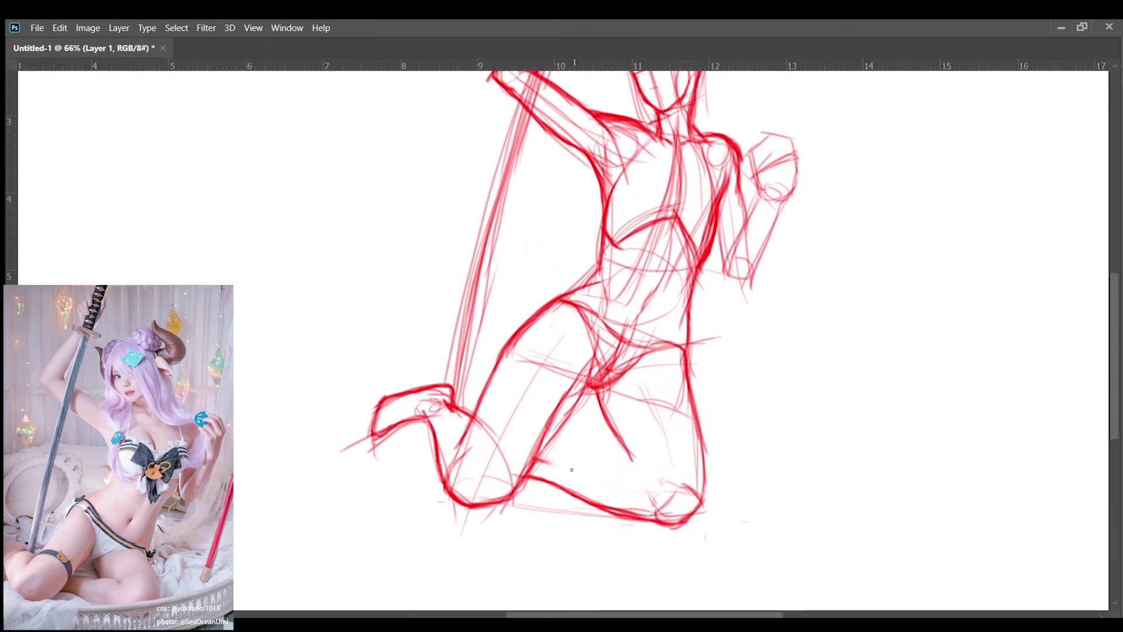
scroll(652, 445, "up", 1)
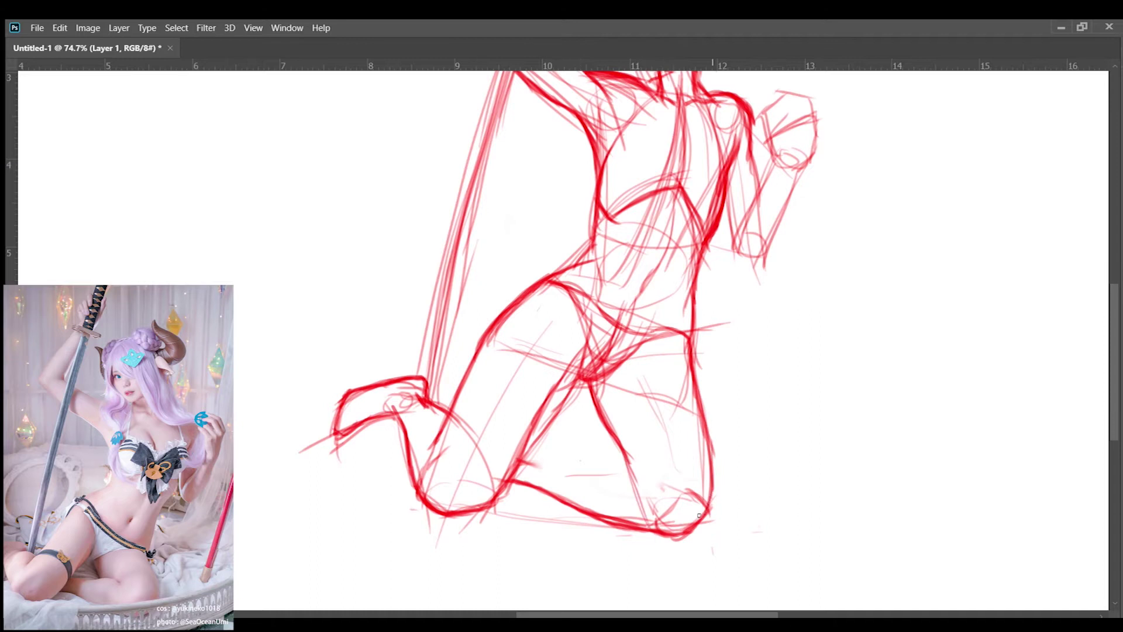
Redraw the upper edge of the folded left lower leg from the right thigh across to the left inner thigh.
scroll(596, 466, "up", 2)
left_click_drag(649, 469, 530, 471)
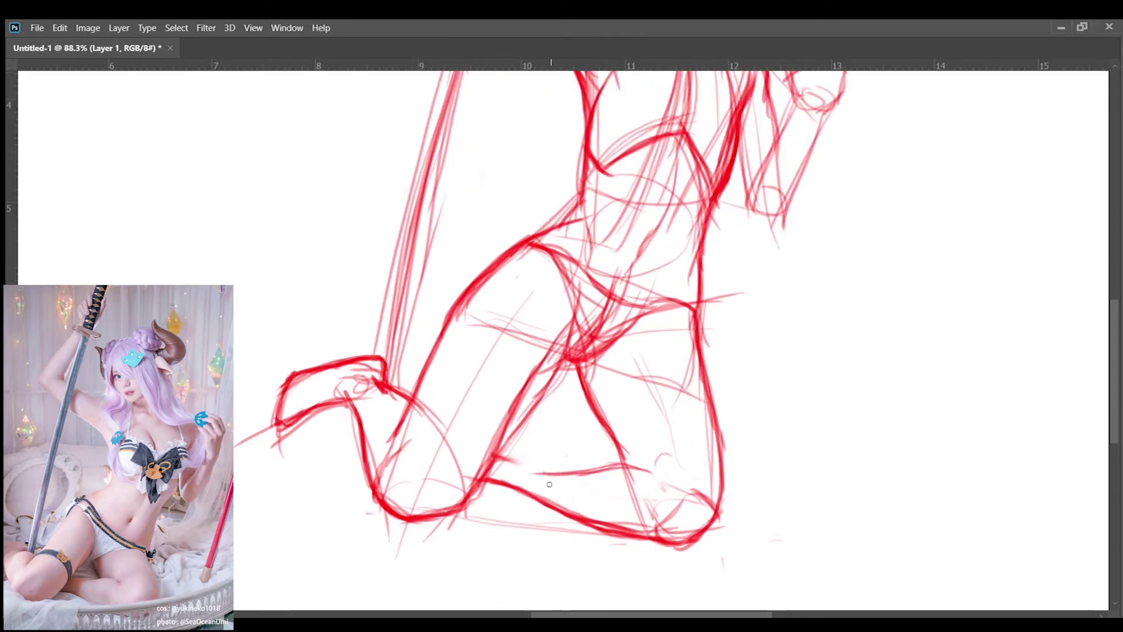
scroll(537, 464, "down", 3)
scroll(535, 465, "up", 4)
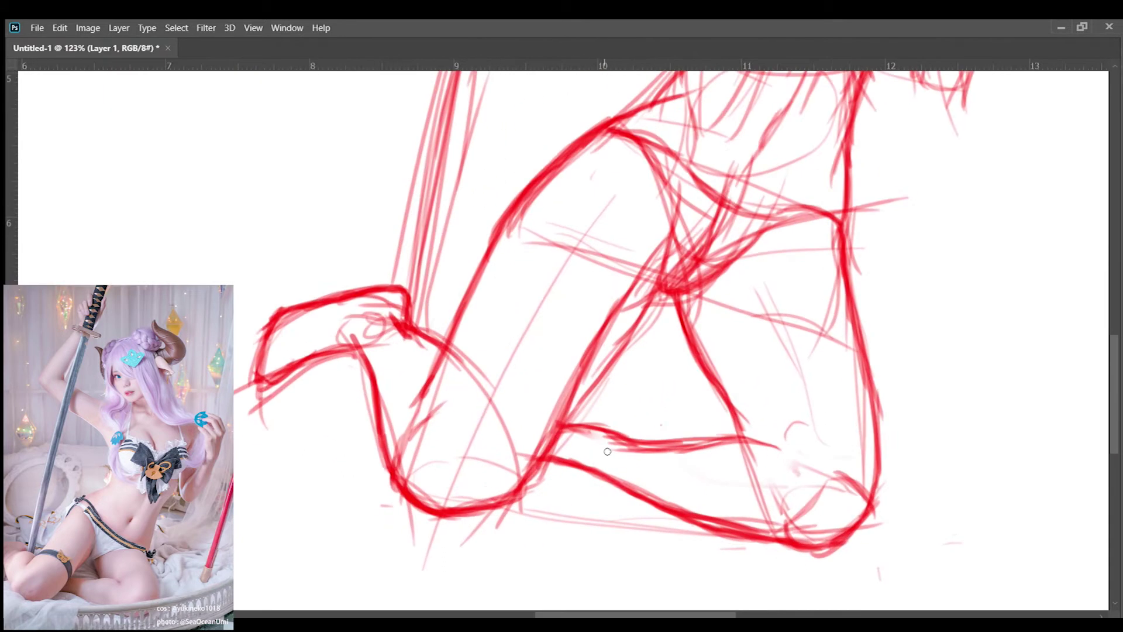
mouse_move(535, 466)
left_mouse_down()
mouse_move(663, 439)
mouse_move(743, 436)
mouse_move(795, 450)
left_mouse_up()
scroll(562, 468, "down", 4)
scroll(528, 476, "up", 2)
scroll(527, 476, "up", 3)
mouse_move(577, 423)
left_mouse_down()
mouse_move(527, 426)
mouse_move(571, 455)
mouse_move(639, 455)
left_mouse_up()
Darken both contours of the figure's left upper arm and redraw the small oval at the wrist.
scroll(562, 450, "down", 3)
scroll(778, 351, "up", 3)
scroll(702, 397, "up", 1)
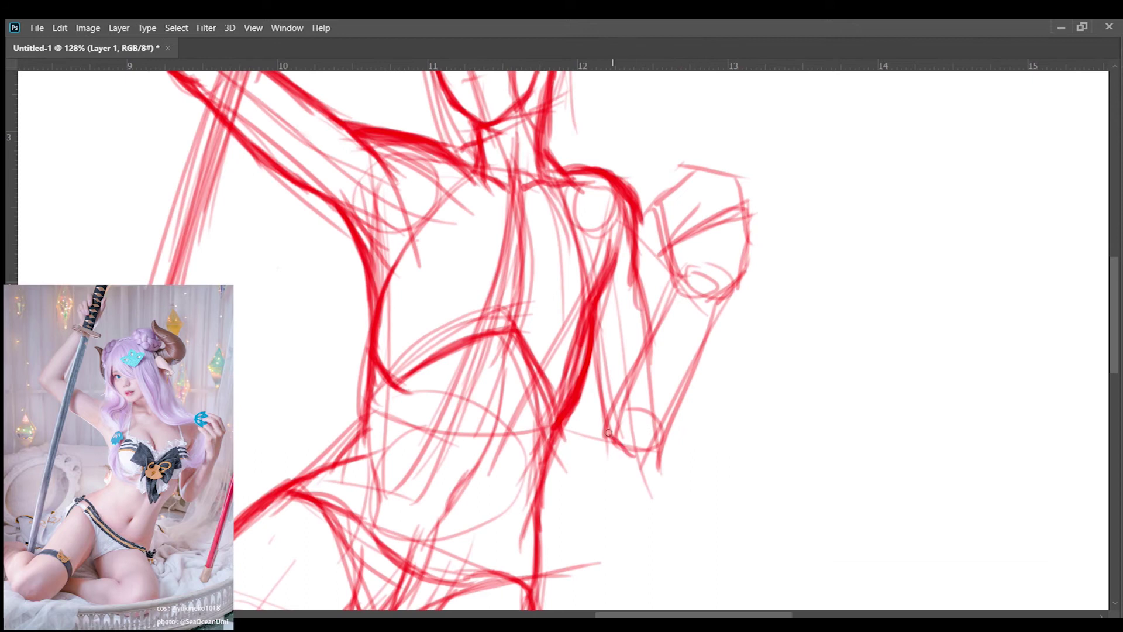
left_click_drag(611, 343, 598, 436)
left_click_drag(635, 199, 644, 287)
mouse_move(571, 188)
left_mouse_down()
mouse_move(650, 307)
mouse_move(658, 436)
left_mouse_up()
mouse_move(717, 291)
left_mouse_down()
mouse_move(709, 260)
mouse_move(690, 293)
left_mouse_up()
left_click_drag(692, 266, 645, 390)
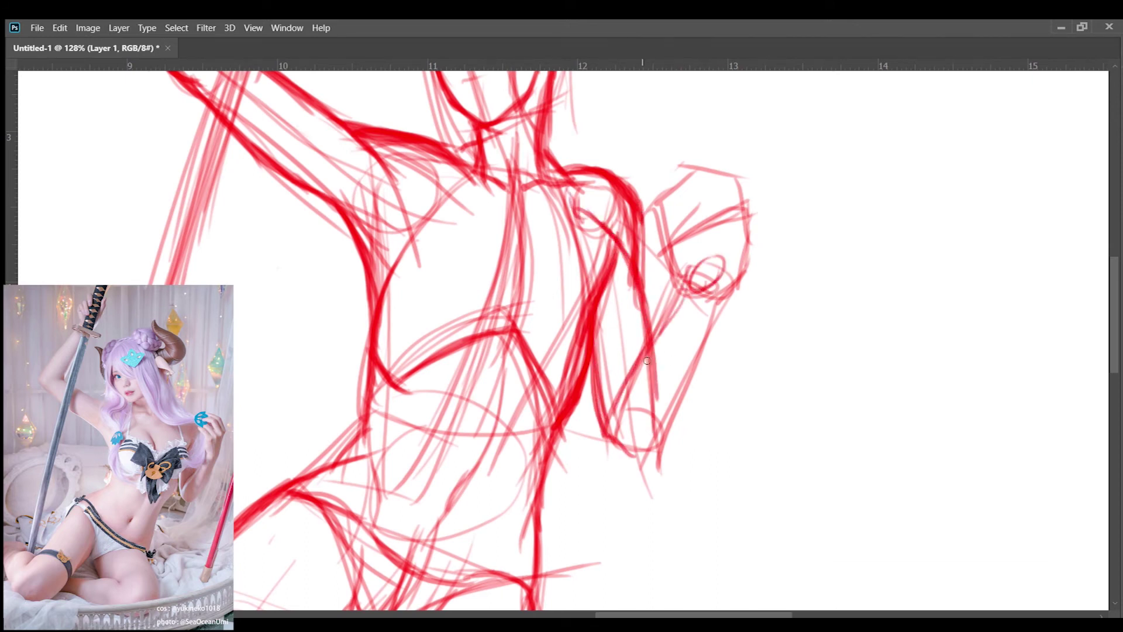
Darken the inner and outer edges of the left forearm and round off the elbow.
mouse_move(692, 275)
left_mouse_down()
mouse_move(615, 410)
mouse_move(641, 456)
left_mouse_up()
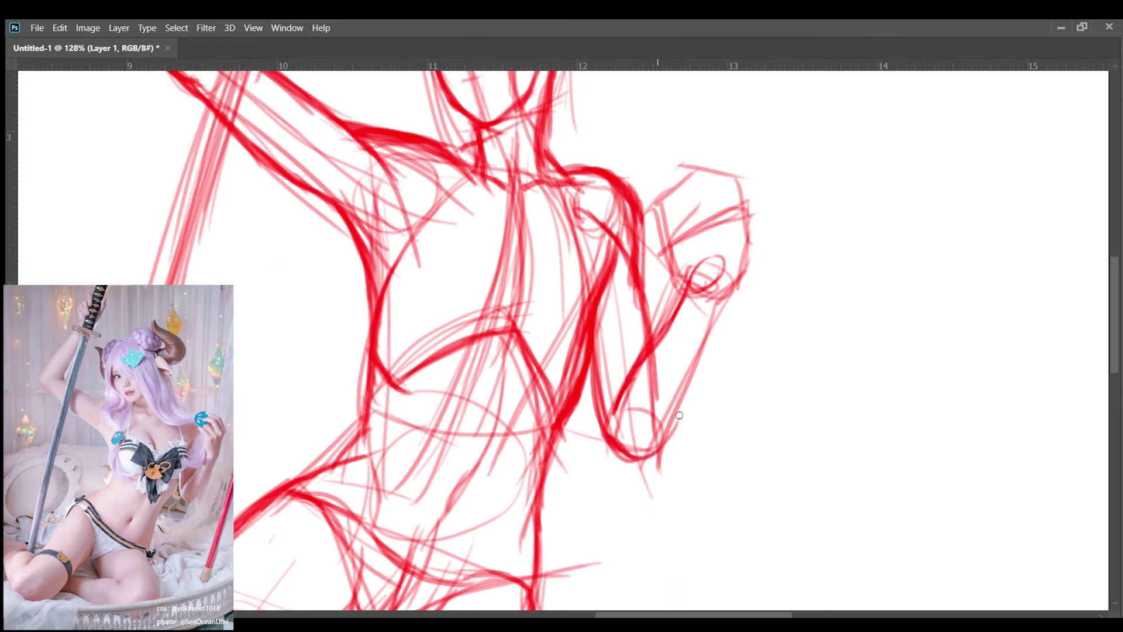
mouse_move(734, 275)
left_mouse_down()
mouse_move(691, 398)
mouse_move(640, 468)
left_mouse_up()
key("ctrl+minus")
key("ctrl+minus")
key("ctrl+minus")
key("ctrl+minus")
scroll(743, 348, "up", 5)
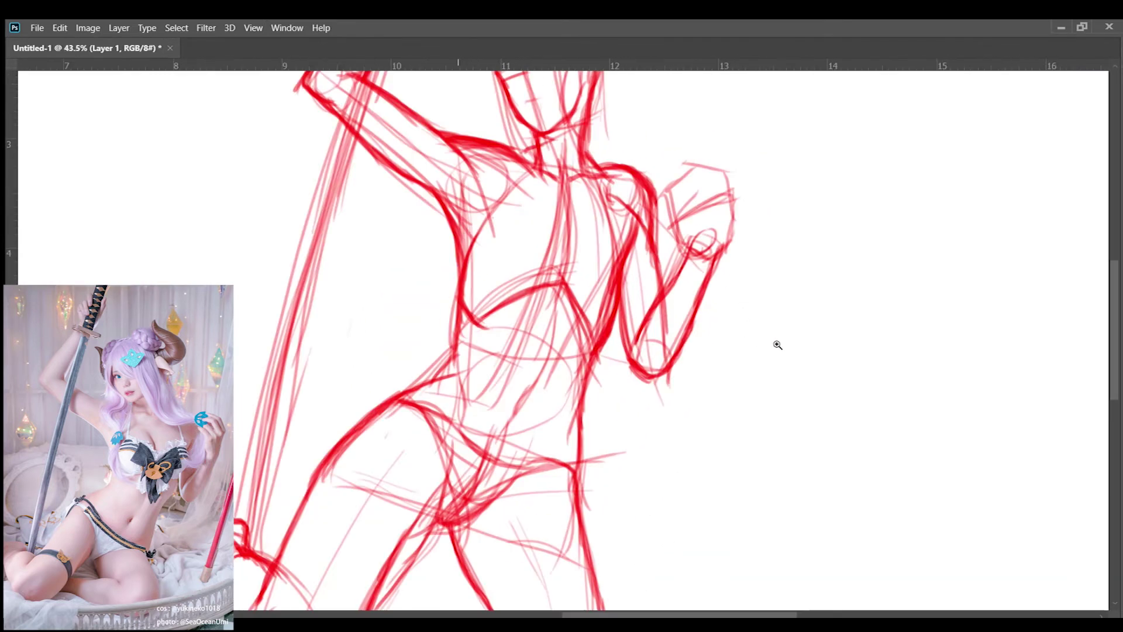
Thicken the left forearm's outer contour and add a curved muscle line inside it.
left_click_drag(693, 217, 597, 362)
left_click_drag(576, 310, 641, 446)
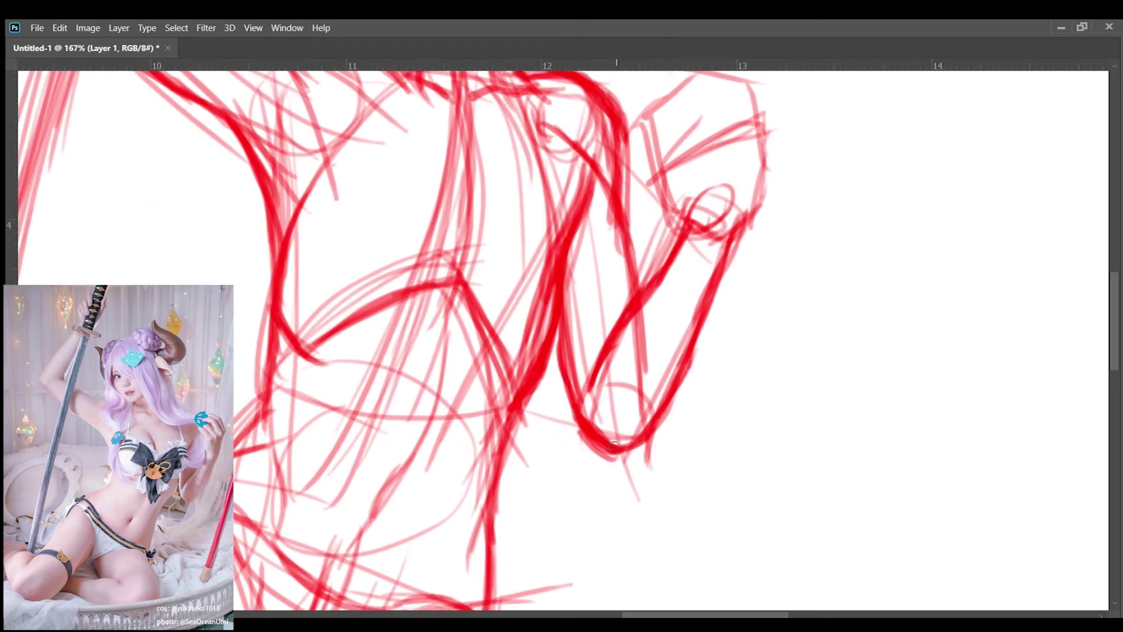
left_click_drag(750, 223, 679, 334)
left_click_drag(732, 275, 649, 334)
left_click_drag(708, 298, 670, 381)
scroll(685, 296, "up", 1)
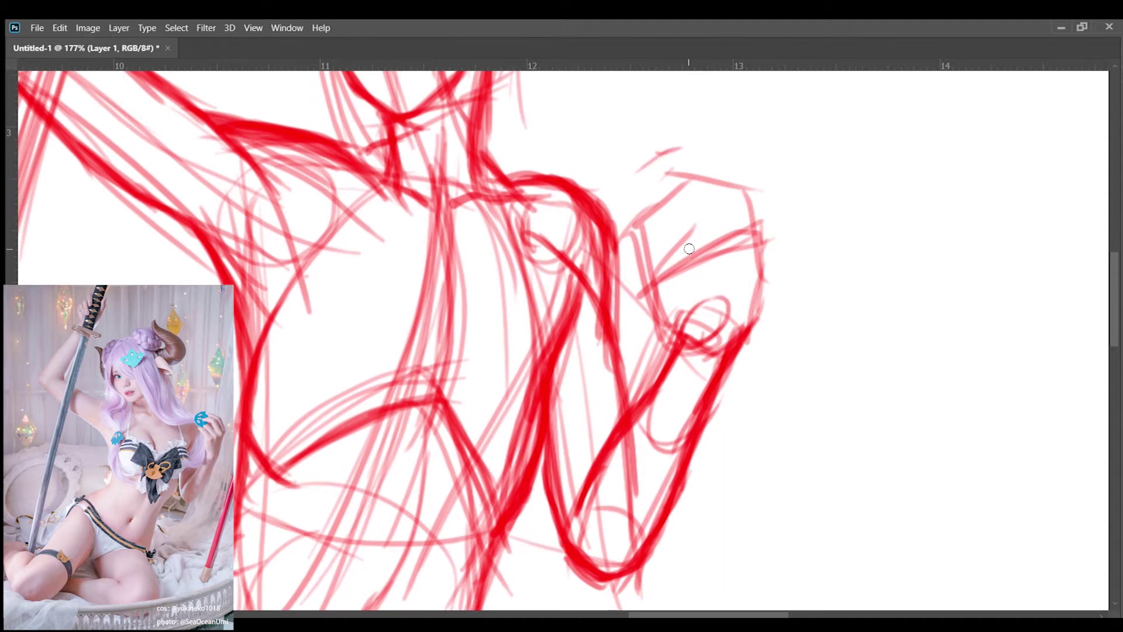
Outline the left hand's palm and curled fingers in darker red, and save the document.
mouse_move(768, 224)
left_mouse_down()
mouse_move(761, 319)
mouse_move(656, 268)
mouse_move(678, 346)
mouse_move(660, 303)
left_mouse_up()
left_click_drag(695, 187, 731, 222)
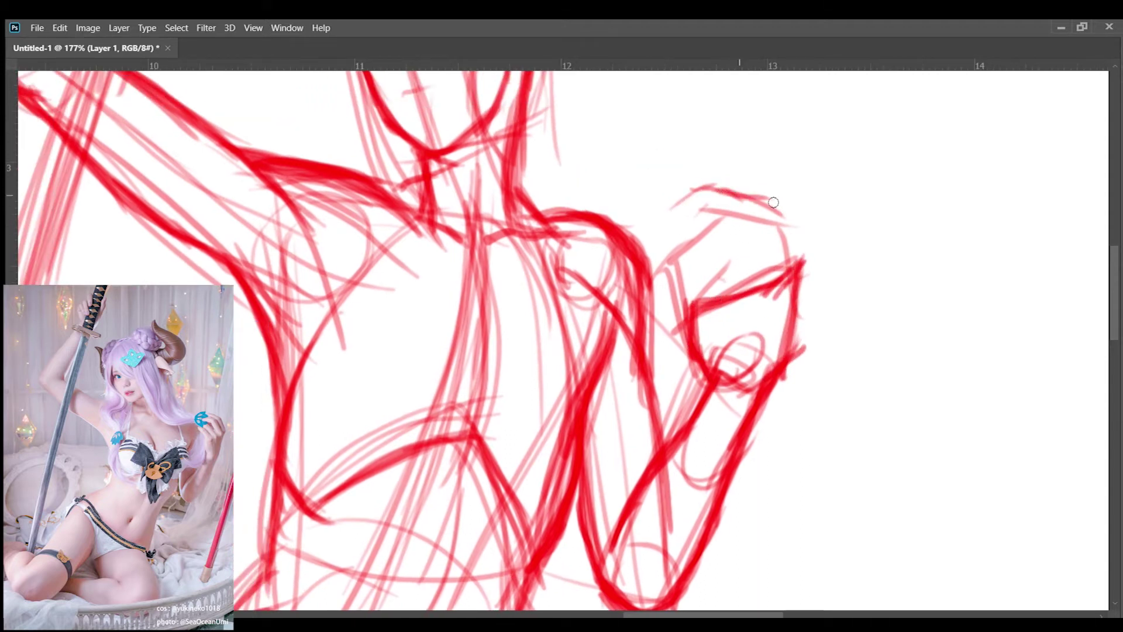
left_click_drag(693, 188, 780, 212)
left_click_drag(772, 202, 789, 266)
left_click_drag(715, 186, 743, 225)
left_click_drag(741, 226, 756, 287)
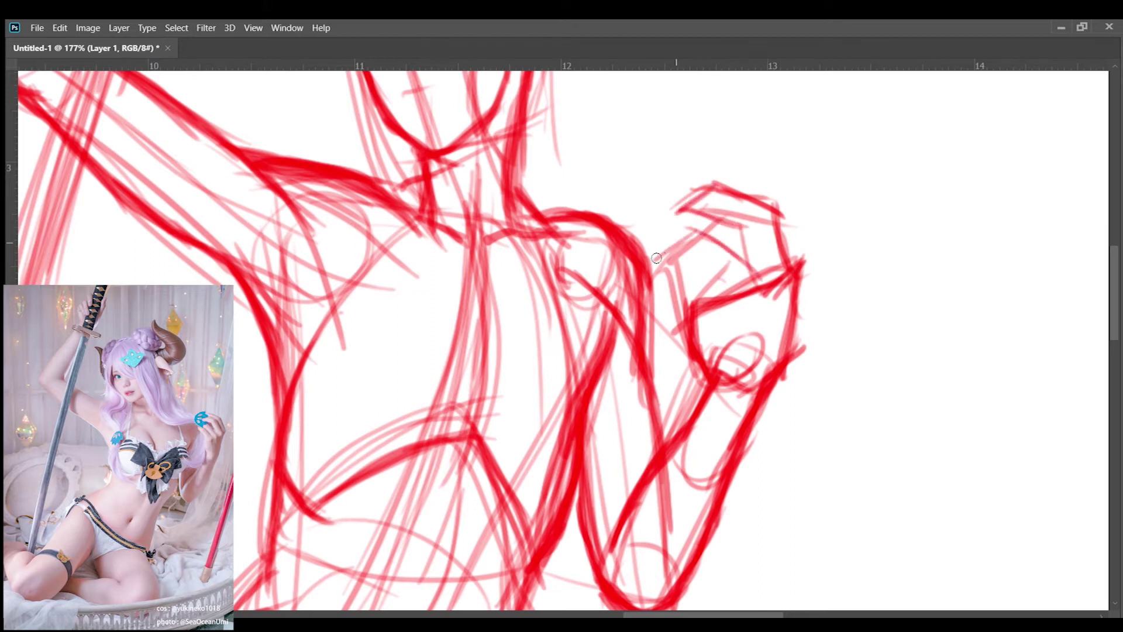
scroll(662, 253, "down", 8)
key("ctrl+s")
Sketch the abdominal curves between the rib cage and the pelvis.
scroll(655, 260, "up", 6)
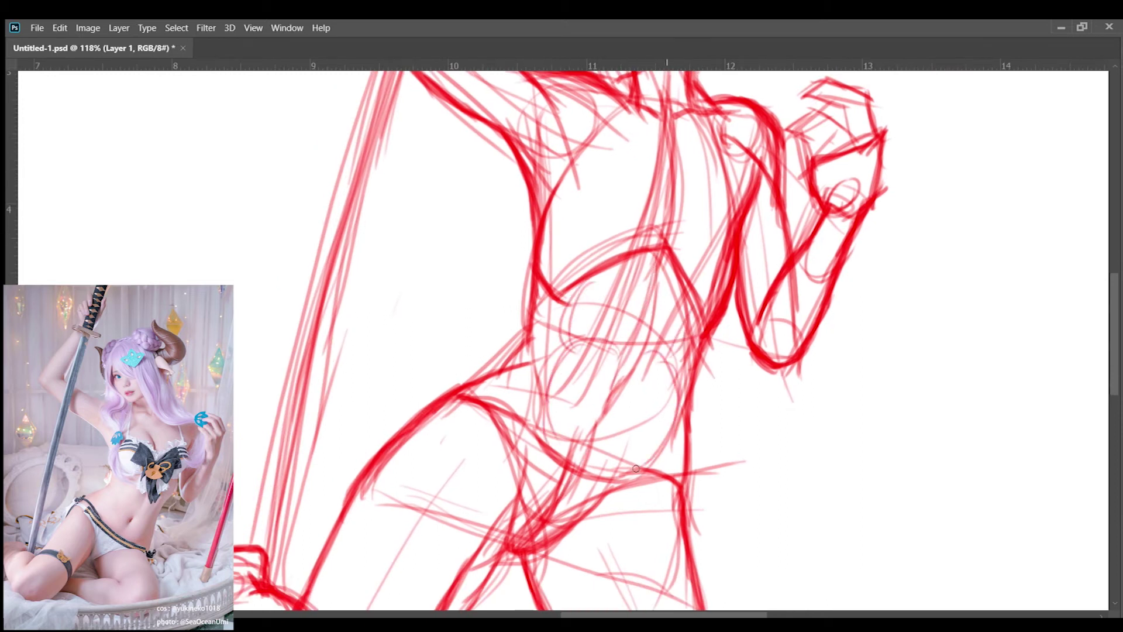
left_click_drag(571, 477, 614, 400)
left_click_drag(602, 342, 545, 464)
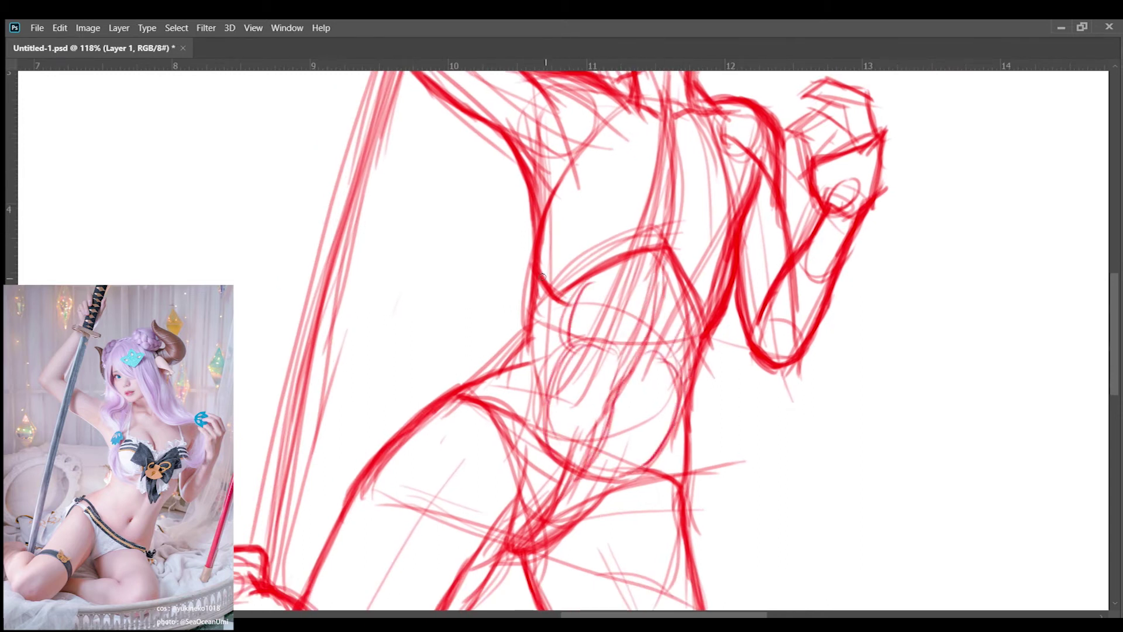
scroll(585, 295, "up", 3)
scroll(585, 296, "down", 5)
scroll(673, 310, "up", 5)
Sketch both breast shapes on the chest and darken their lower curves.
left_click_drag(719, 246, 758, 380)
left_click_drag(655, 339, 586, 354)
left_click_drag(577, 345, 661, 337)
left_click_drag(731, 278, 769, 380)
scroll(588, 333, "down", 5)
scroll(591, 342, "up", 6)
mouse_move(541, 313)
left_mouse_down()
mouse_move(594, 351)
mouse_move(651, 345)
left_mouse_up()
left_click_drag(709, 362, 806, 351)
left_click_drag(761, 260, 813, 392)
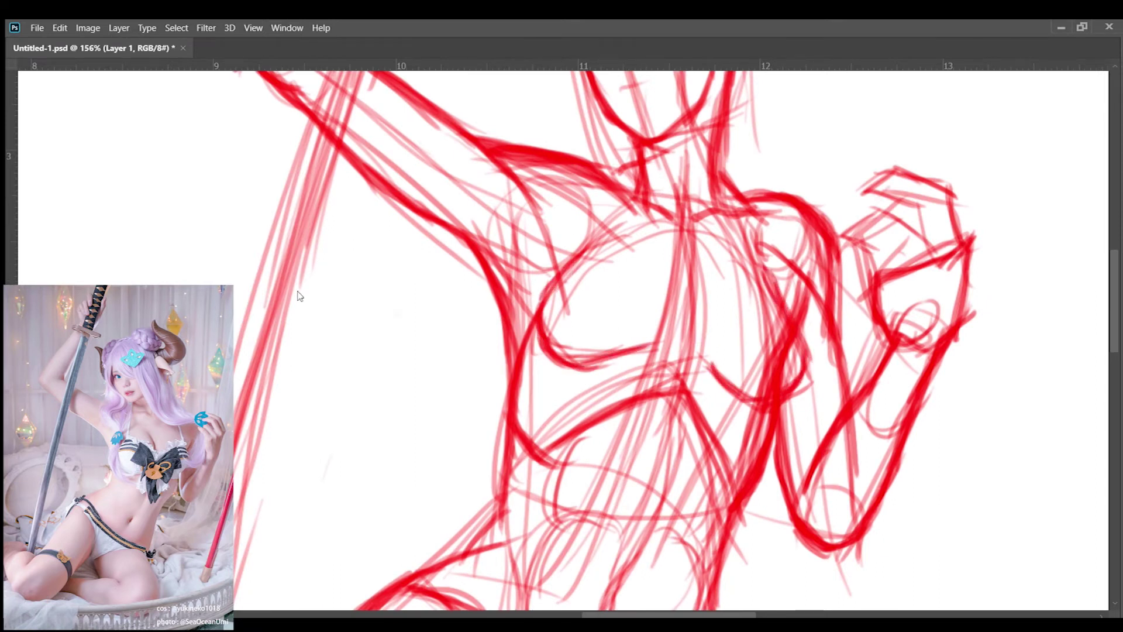
Erase the overlapping construction lines between the right shoulder and chest, and refine the breast curves.
scroll(632, 387, "down", 5)
scroll(632, 387, "up", 5)
left_click_drag(620, 226, 565, 279)
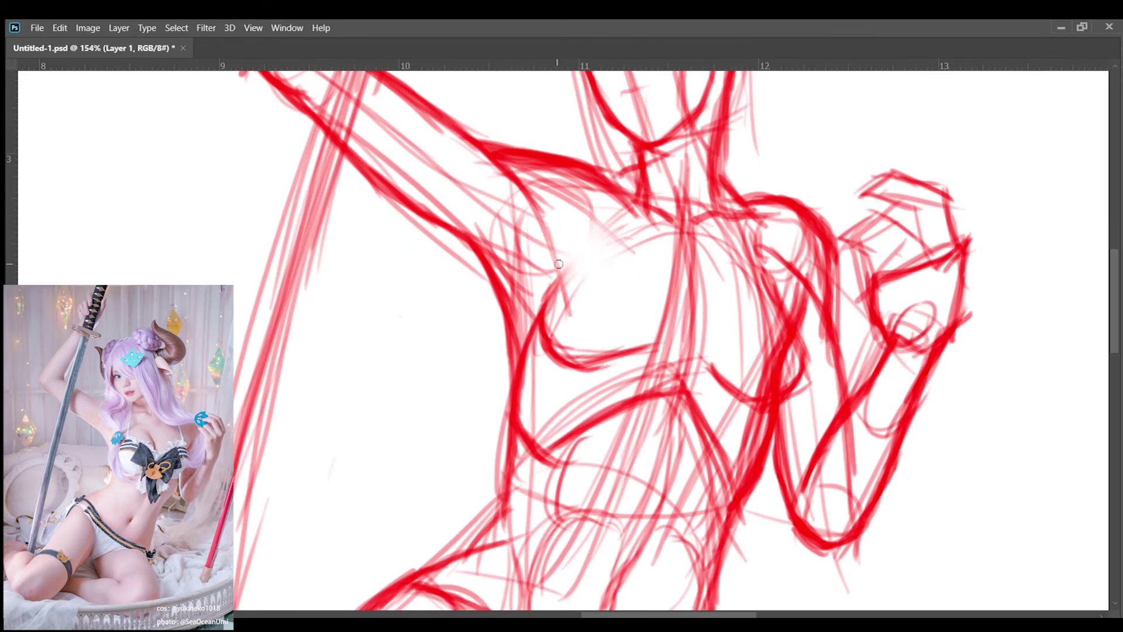
left_click_drag(550, 361, 661, 344)
left_click_drag(623, 233, 567, 357)
left_click_drag(552, 301, 667, 281)
left_click_drag(709, 330, 799, 368)
scroll(659, 527, "down", 6)
scroll(684, 456, "up", 3)
scroll(644, 350, "up", 4)
left_click_drag(656, 248, 649, 454)
scroll(685, 457, "down", 4)
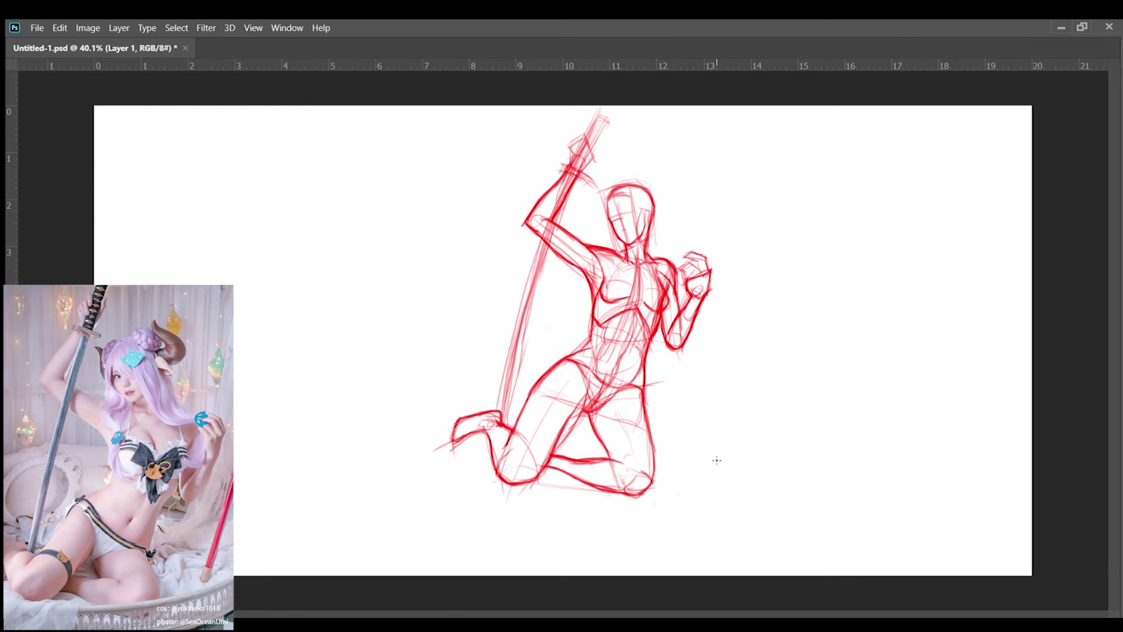
Fade the red sketch layer and create a new layer for the black line work.
scroll(724, 429, "up", 1)
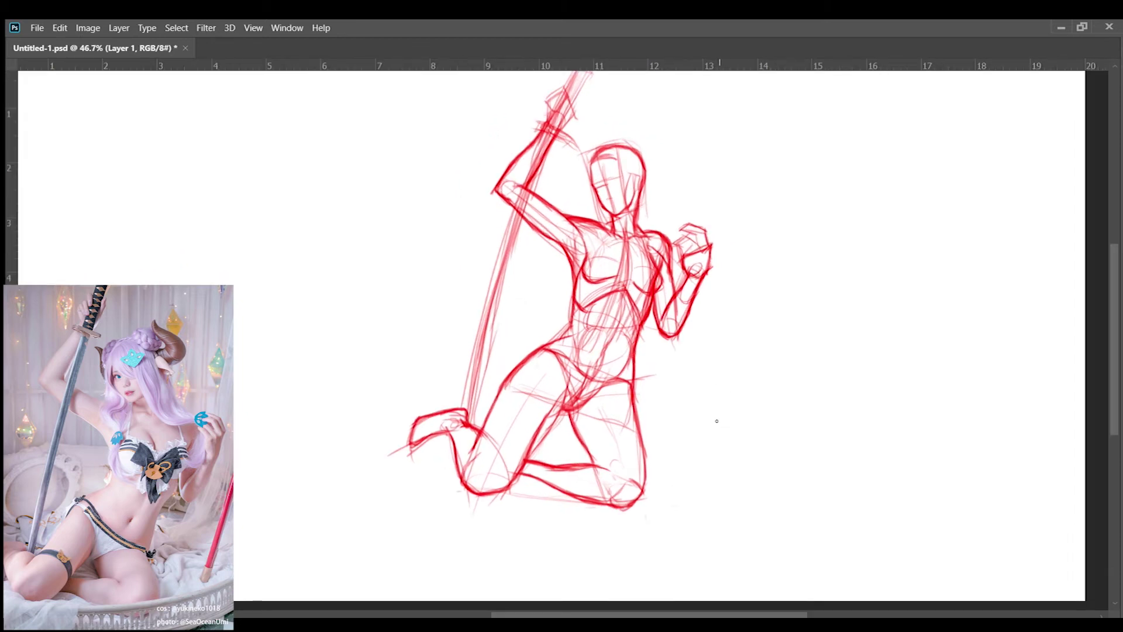
scroll(672, 438, "up", 1)
scroll(658, 503, "down", 3)
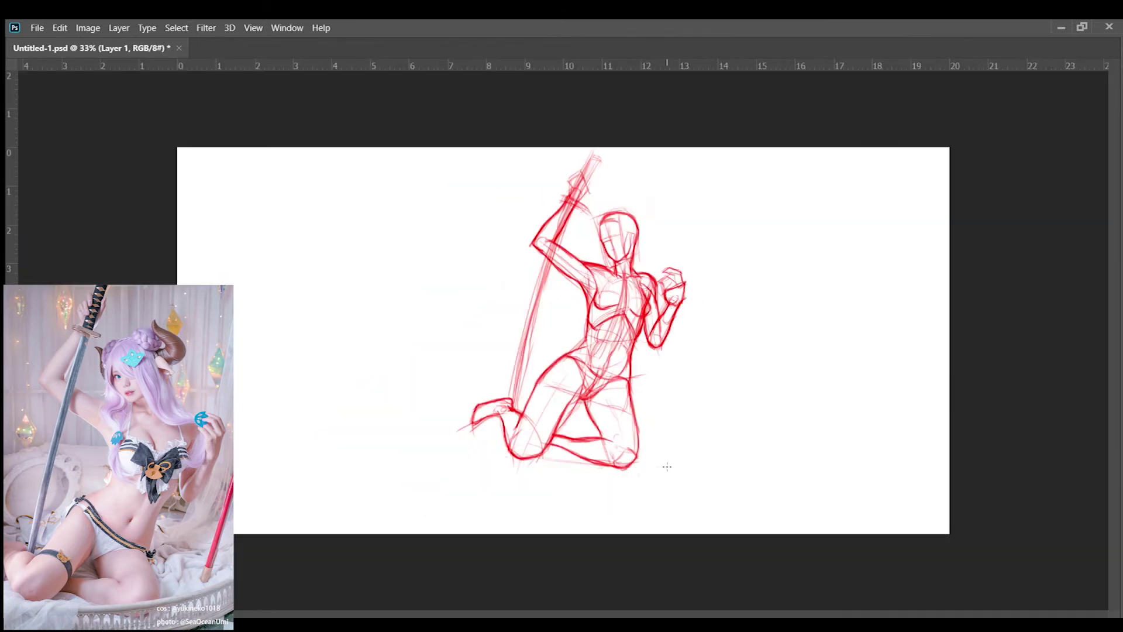
scroll(585, 345, "up", 6)
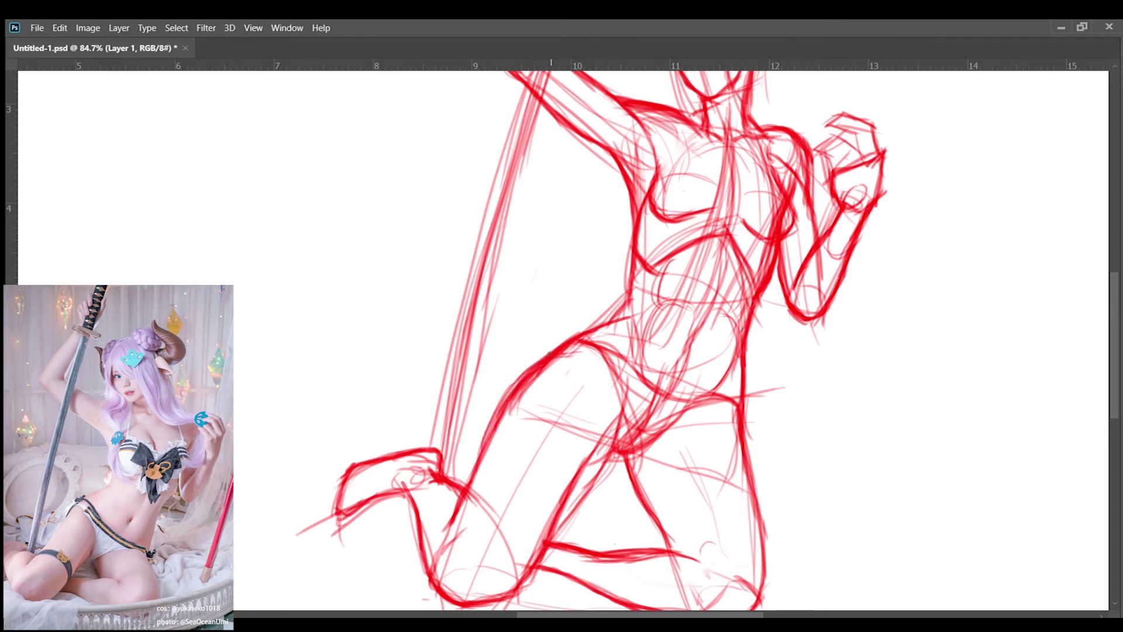
scroll(550, 355, "down", 5)
scroll(650, 308, "up", 4)
key("ctrl+shift+alt+n")
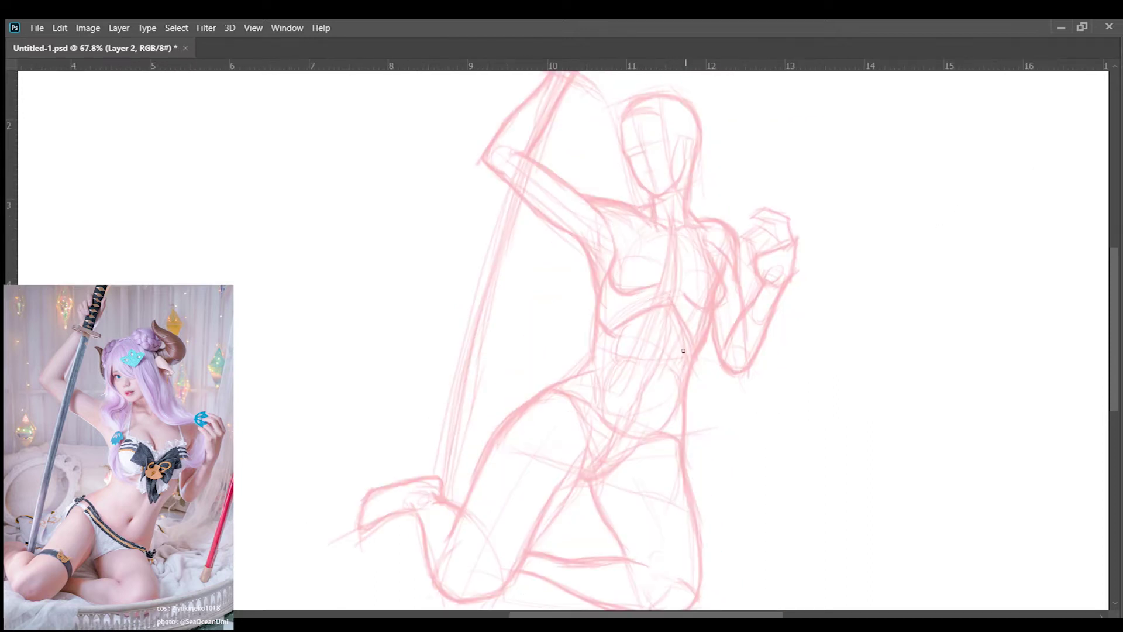
Ink the face outline in black from the forehead down the cheek, around the chin and up the jaw.
scroll(683, 351, "up", 5)
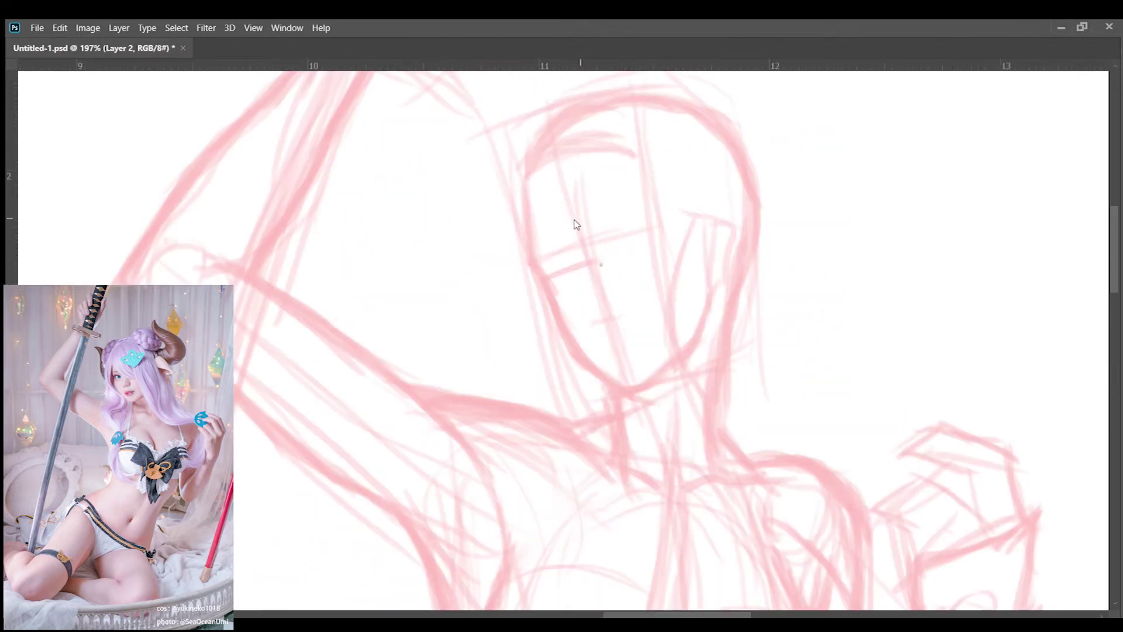
scroll(576, 224, "up", 2)
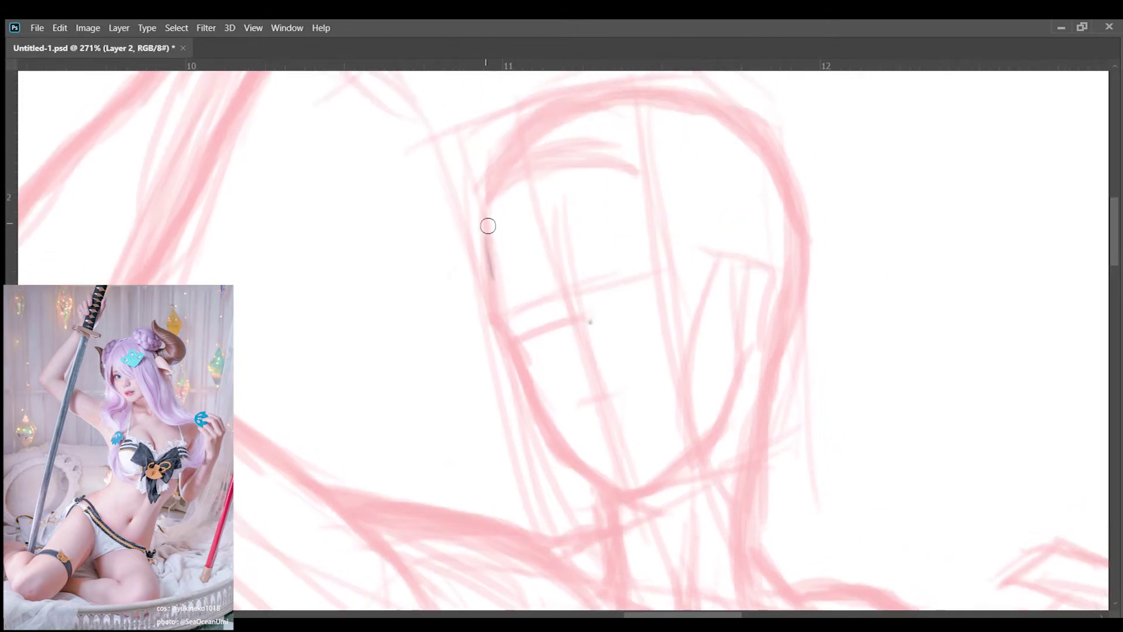
mouse_move(488, 226)
left_mouse_down()
mouse_move(521, 346)
mouse_move(494, 283)
mouse_move(585, 414)
mouse_move(617, 421)
mouse_move(716, 286)
left_mouse_up()
scroll(716, 287, "up", 1)
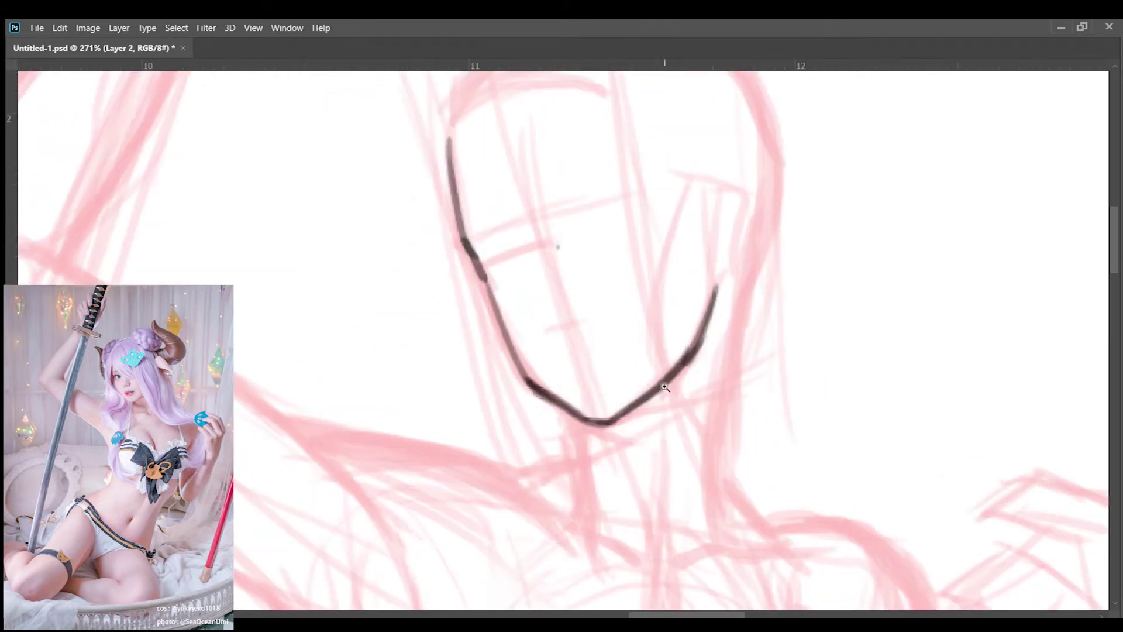
mouse_move(585, 416)
left_mouse_down()
mouse_move(474, 265)
mouse_move(600, 430)
left_mouse_up()
key("ctrl+z")
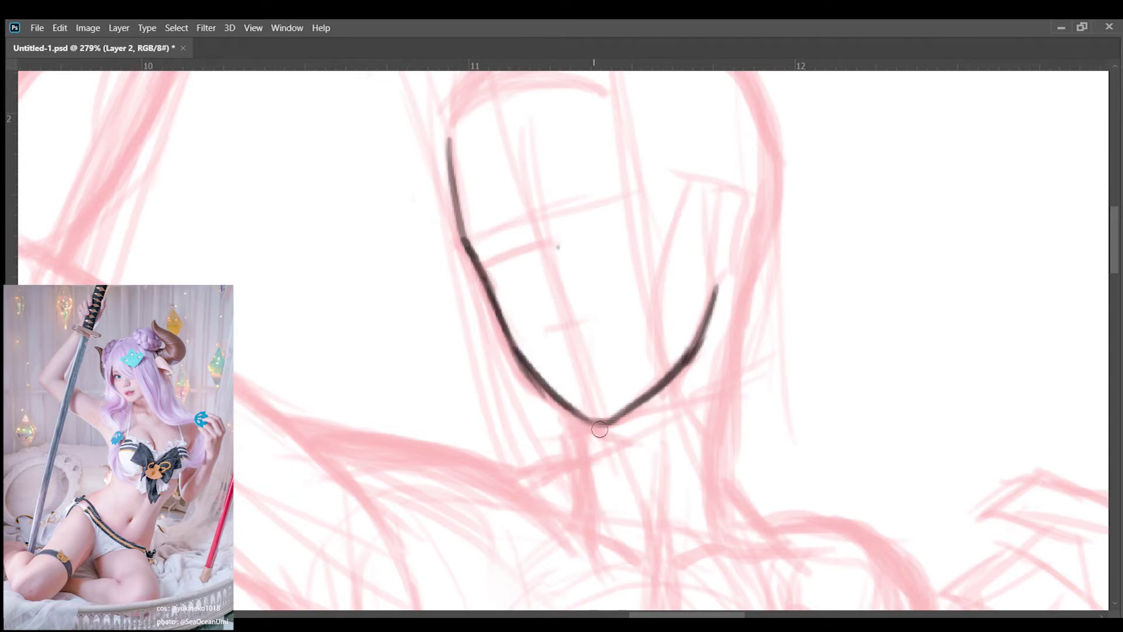
Ink the outline of the ear above the end of the jawline.
left_click_drag(728, 189, 724, 295)
key("ctrl+z")
key("Tab")
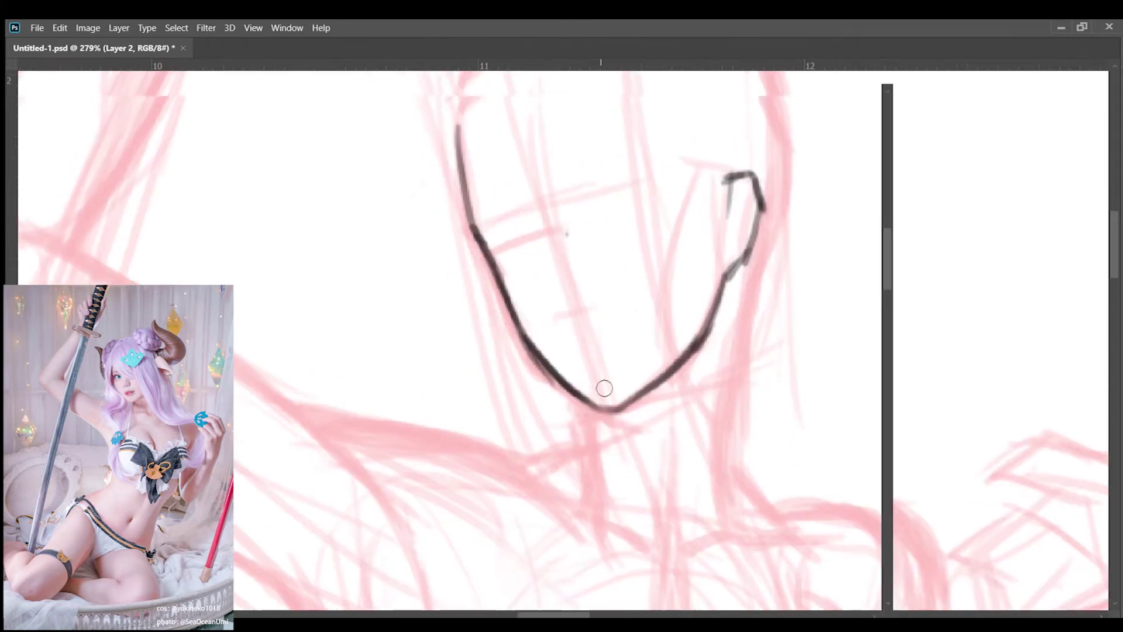
key("Tab")
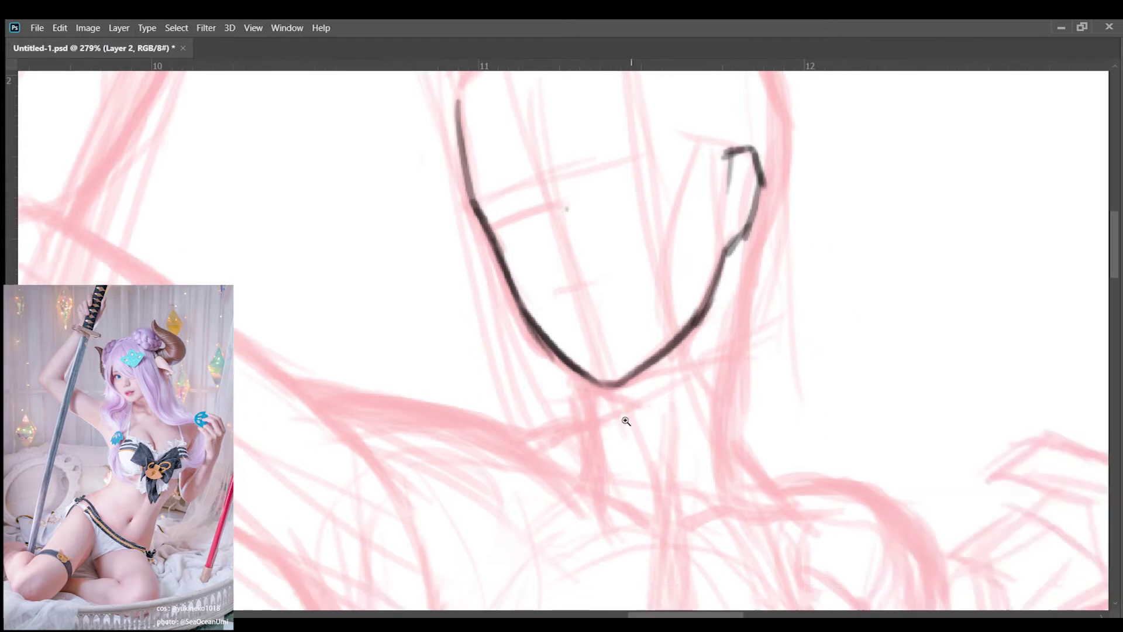
Ink the neck contours from below the ear and jaw down towards the collarbones.
scroll(627, 419, "up", 2)
left_click_drag(577, 365, 602, 503)
key("ctrl+z")
mouse_move(796, 220)
left_mouse_down()
mouse_move(772, 343)
mouse_move(781, 527)
left_mouse_up()
left_click_drag(760, 242, 705, 515)
Ink the skull outline from the forehead over the crown and down the back of the head.
scroll(639, 434, "down", 5)
scroll(678, 340, "up", 4)
left_click_drag(582, 419, 664, 331)
key("ctrl+z")
left_click_drag(598, 401, 542, 333)
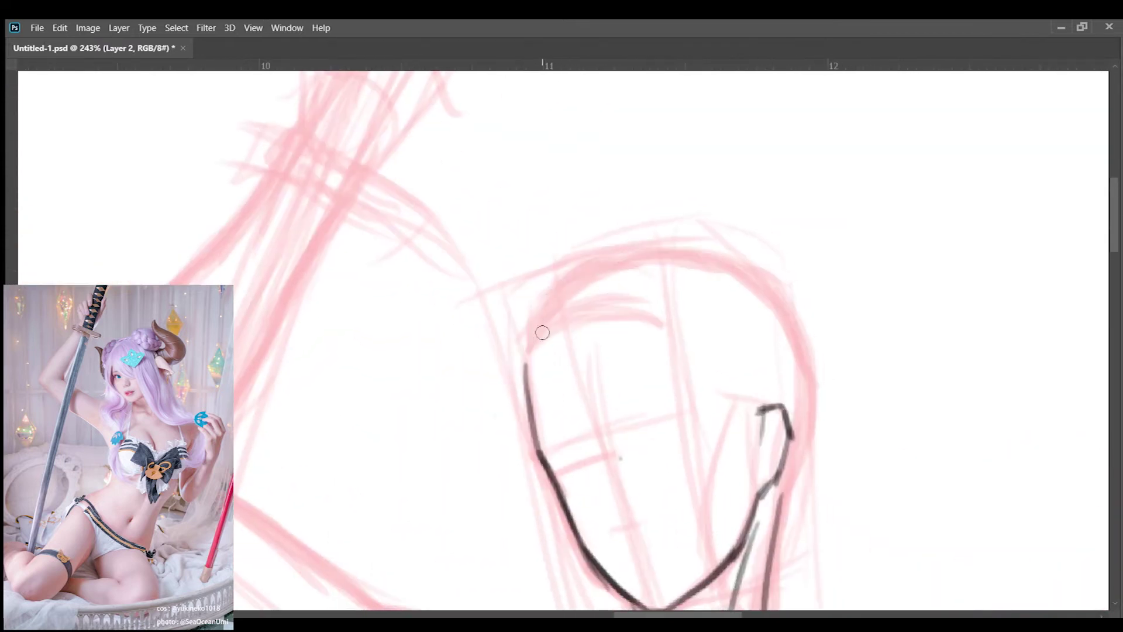
left_click_drag(578, 279, 524, 366)
mouse_move(576, 274)
left_mouse_down()
mouse_move(682, 256)
mouse_move(750, 272)
mouse_move(744, 246)
mouse_move(769, 202)
left_mouse_up()
key("ctrl+z")
mouse_move(800, 289)
left_mouse_down()
mouse_move(774, 440)
mouse_move(772, 369)
left_mouse_up()
mouse_move(794, 214)
left_mouse_down()
mouse_move(755, 383)
mouse_move(749, 508)
left_mouse_up()
left_click_drag(543, 301, 669, 259)
Draw the hairline, the eye guideline and a short mouth line on the face.
left_click_drag(597, 358, 657, 337)
mouse_move(721, 232)
left_mouse_down()
mouse_move(701, 391)
mouse_move(759, 221)
left_mouse_up()
mouse_move(518, 187)
left_mouse_down()
mouse_move(620, 142)
mouse_move(732, 245)
mouse_move(761, 223)
left_mouse_up()
scroll(732, 245, "down", 3)
scroll(685, 173, "down", 4)
Ink the collarbone marks and the right shoulder line running out from the neck.
scroll(770, 281, "up", 3)
left_click_drag(863, 362, 956, 339)
left_click_drag(794, 335, 829, 358)
mouse_move(679, 334)
left_mouse_down()
mouse_move(704, 328)
mouse_move(501, 266)
mouse_move(854, 240)
left_mouse_up()
key("ctrl+z")
left_click_drag(490, 265, 866, 243)
Ink the upper edge of the raised upper arm from the elbow down into the armpit curve.
scroll(778, 295, "down", 5)
scroll(773, 314, "up", 4)
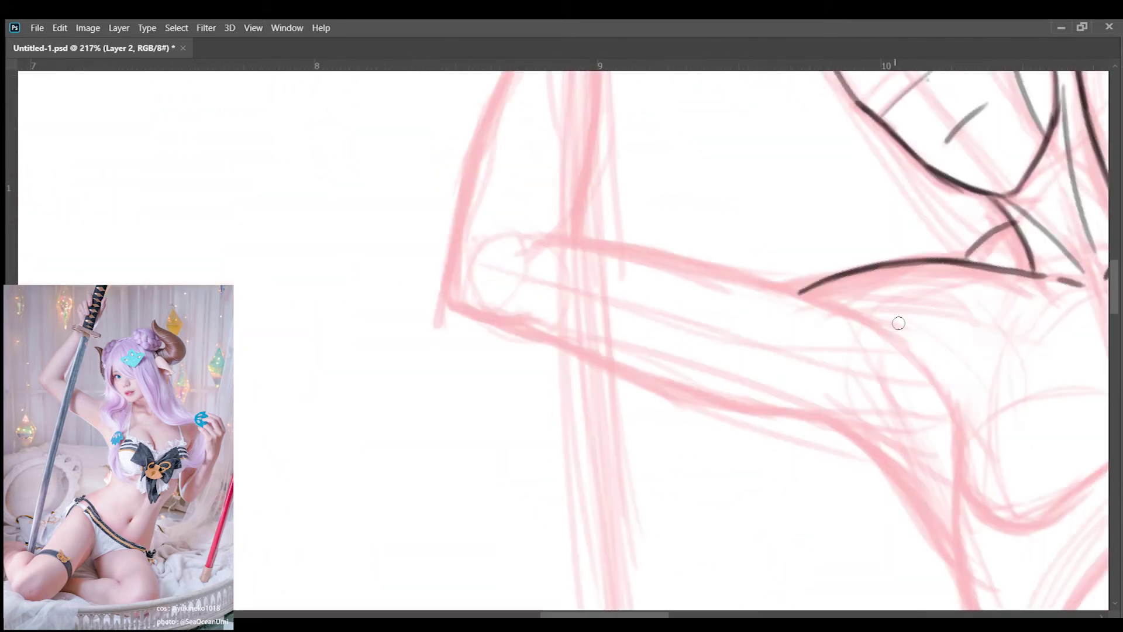
left_click_drag(498, 270, 837, 222)
left_click_drag(633, 228, 507, 204)
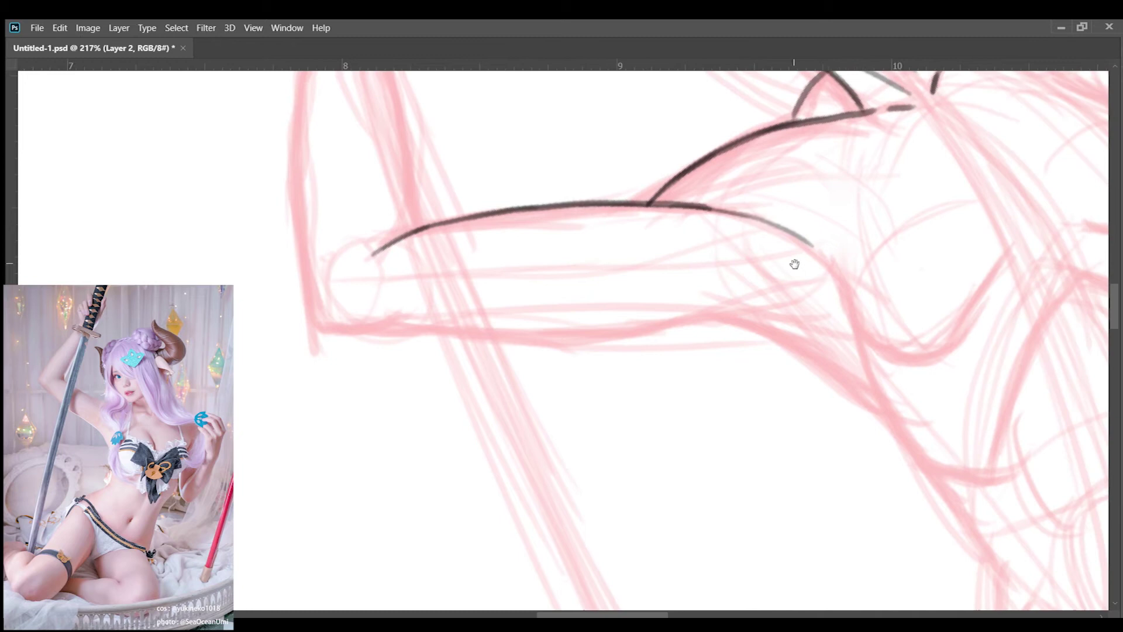
mouse_move(792, 261)
left_mouse_down()
mouse_move(780, 439)
mouse_move(709, 396)
left_mouse_up()
Ink the inner elbow crease and the outer edge of the raised forearm above the elbow.
key("e")
left_click_drag(591, 227, 644, 438)
left_click_drag(559, 351, 661, 401)
mouse_move(632, 390)
left_mouse_down()
mouse_move(609, 326)
mouse_move(651, 397)
left_mouse_up()
mouse_move(692, 434)
left_mouse_down()
mouse_move(665, 372)
mouse_move(710, 421)
mouse_move(729, 471)
left_mouse_up()
mouse_move(658, 250)
left_mouse_down()
mouse_move(664, 346)
mouse_move(633, 388)
left_mouse_up()
mouse_move(556, 264)
left_mouse_down()
mouse_move(475, 407)
mouse_move(502, 358)
left_mouse_up()
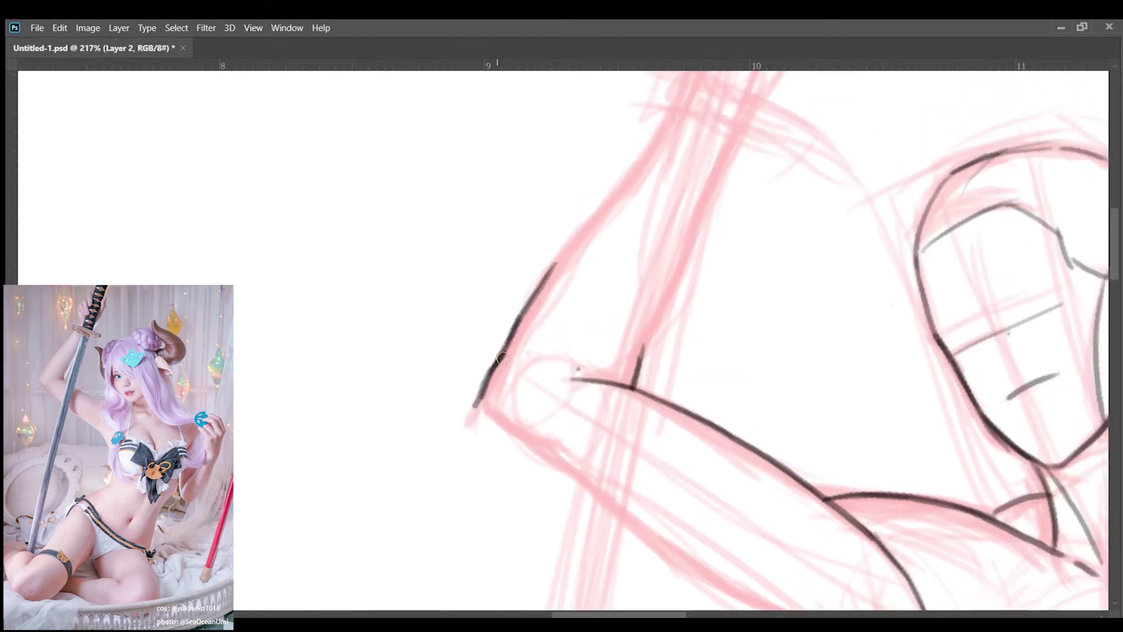
Ink the raised arm's elbow point and underside, continuing past the armpit down the side of the chest.
left_click_drag(476, 410, 557, 451)
mouse_move(503, 342)
left_mouse_down()
mouse_move(474, 409)
mouse_move(544, 375)
mouse_move(576, 342)
mouse_move(904, 301)
left_mouse_up()
key("r")
key("ctrl+z")
key("ctrl+z")
scroll(912, 354, "down", 5)
key("r")
left_click_drag(913, 353, 723, 503)
scroll(485, 223, "up", 3)
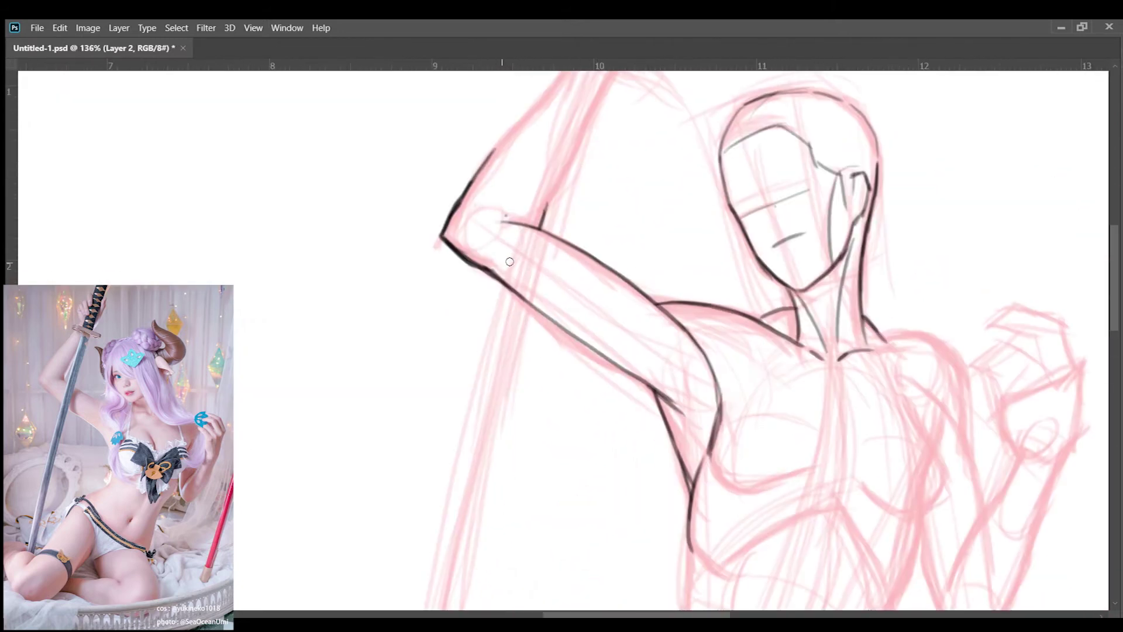
Mirror the canvas horizontally to check the raised arm's line work.
key("h")
scroll(660, 322, "up", 2)
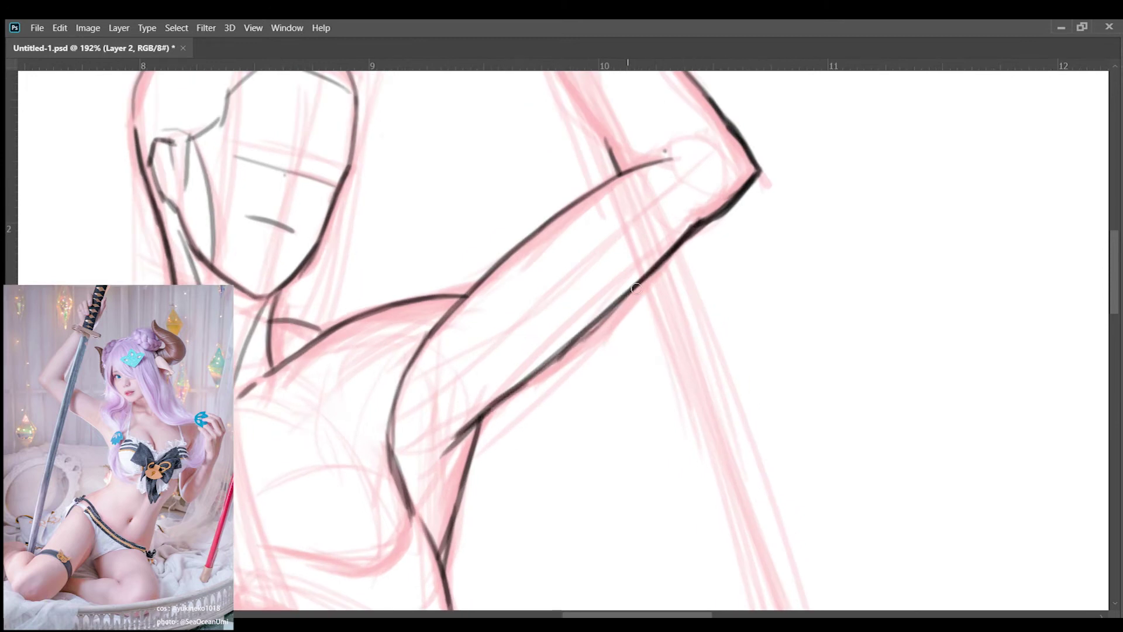
Undo and redraw the underside of the raised upper arm as one smooth line from the elbow to the armpit.
scroll(617, 362, "down", 4)
scroll(561, 393, "up", 4)
key("ctrl+z")
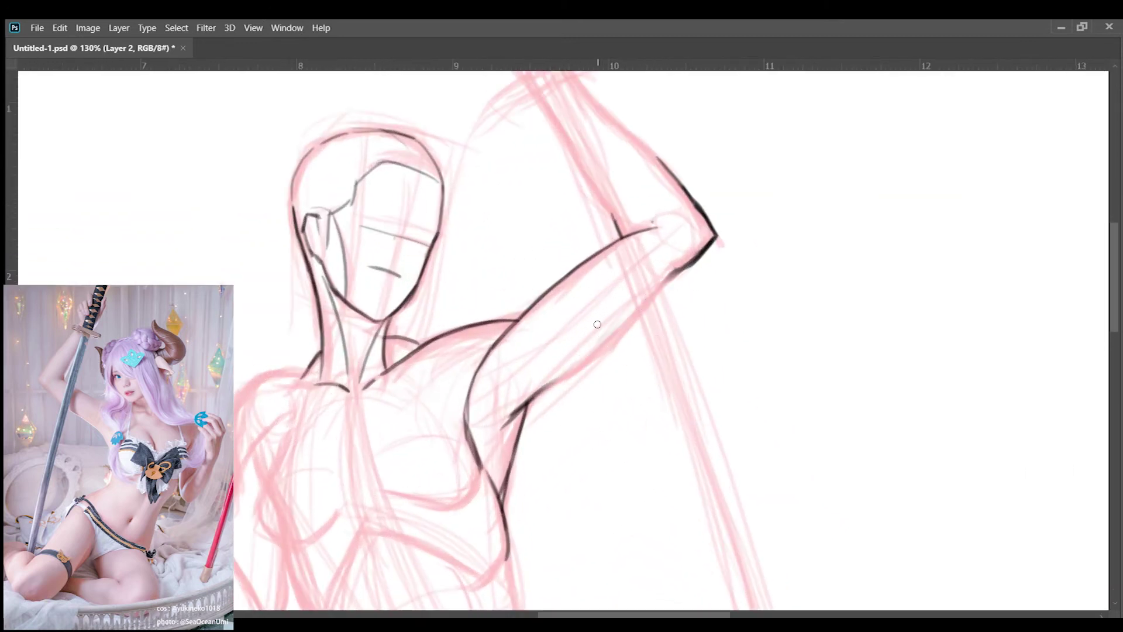
scroll(780, 200, "up", 2)
left_click_drag(779, 200, 417, 512)
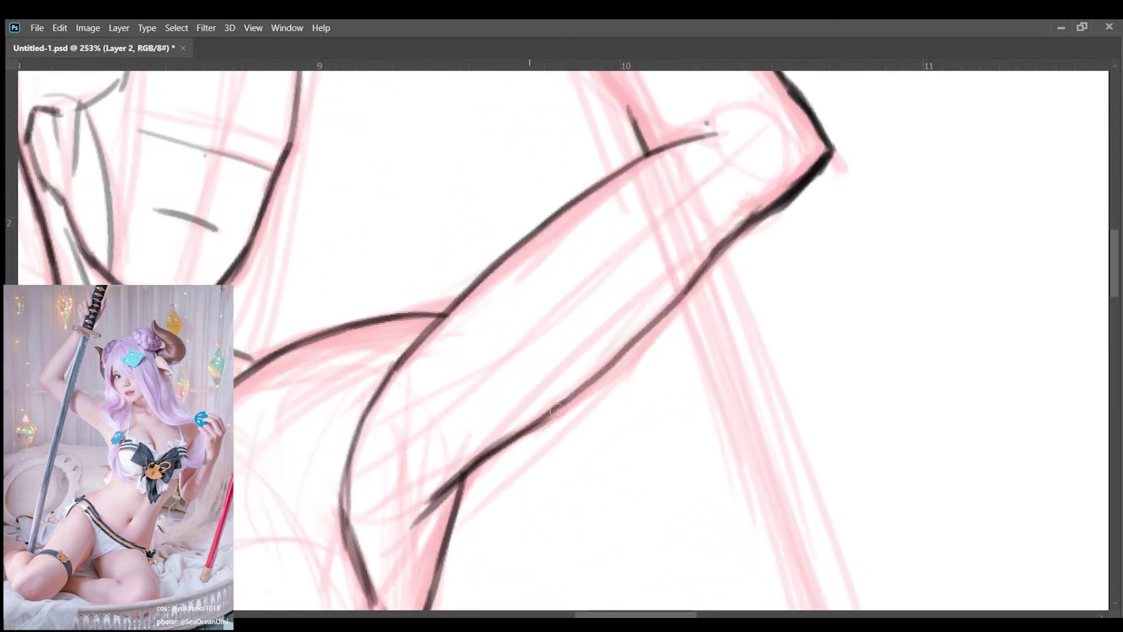
key("Tab")
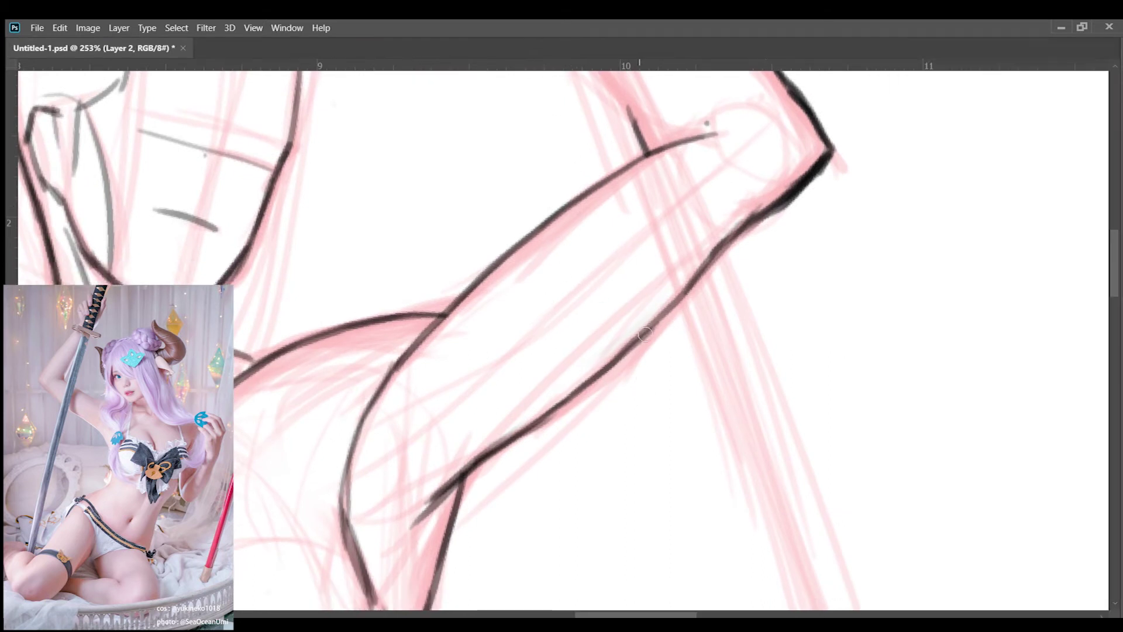
key("Tab")
left_click_drag(766, 205, 424, 515)
mouse_move(433, 509)
left_mouse_down()
mouse_move(695, 282)
mouse_move(797, 380)
left_mouse_up()
key("Tab")
key("Tab")
Ink the outer and inner edges of the raised forearm from the elbow up to the wrist beside the sword.
left_click_drag(664, 351, 526, 494)
left_click_drag(692, 165, 552, 371)
left_click_drag(620, 281, 480, 451)
left_click_drag(644, 304, 609, 275)
left_click_drag(664, 251, 689, 214)
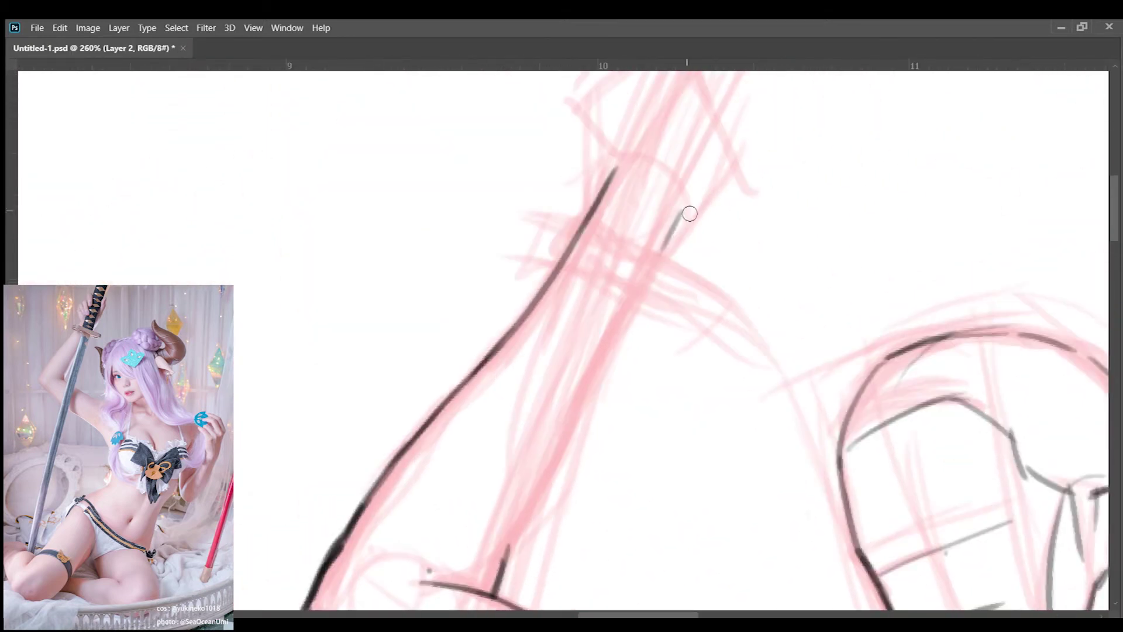
scroll(689, 214, "down", 3)
left_click_drag(717, 144, 535, 488)
left_click_drag(630, 302, 533, 506)
left_click_drag(723, 135, 626, 311)
scroll(596, 322, "down", 3)
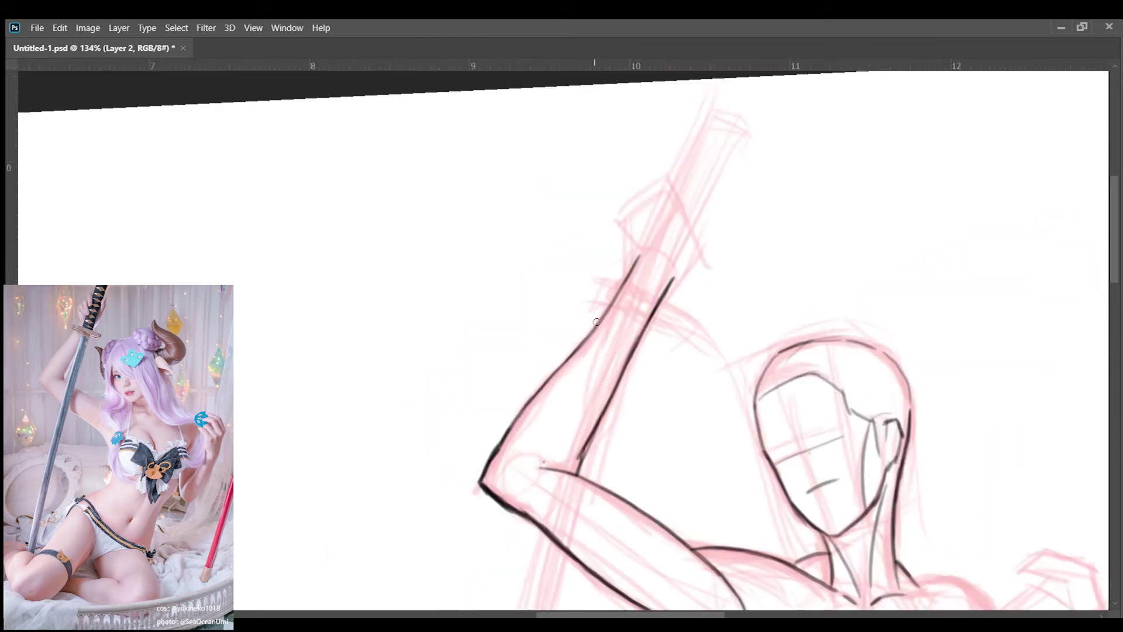
scroll(596, 322, "down", 3)
Ink the bent arm's shoulder and upper arm edges down to where they meet the forearm.
scroll(707, 311, "up", 4)
scroll(635, 212, "up", 2)
mouse_move(725, 234)
left_mouse_down()
mouse_move(712, 271)
mouse_move(667, 283)
left_mouse_up()
key("h")
mouse_move(538, 215)
left_mouse_down()
mouse_move(620, 162)
mouse_move(574, 189)
mouse_move(530, 368)
left_mouse_up()
left_click_drag(662, 159, 530, 382)
scroll(598, 409, "down", 1)
left_click_drag(591, 266, 578, 371)
scroll(620, 445, "down", 1)
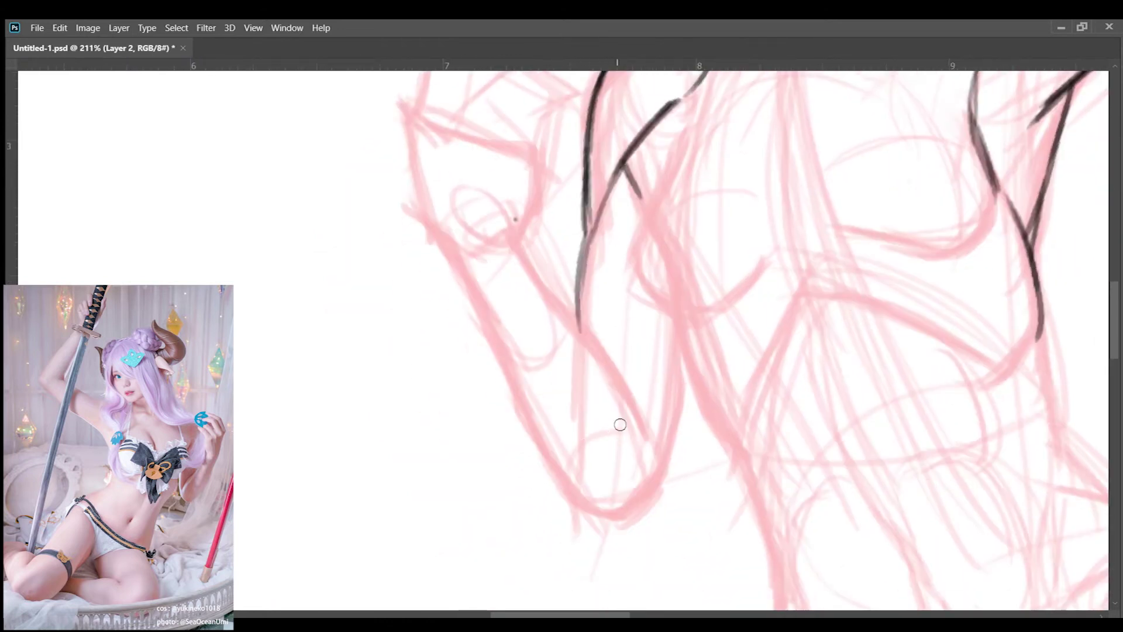
scroll(650, 386, "up", 1)
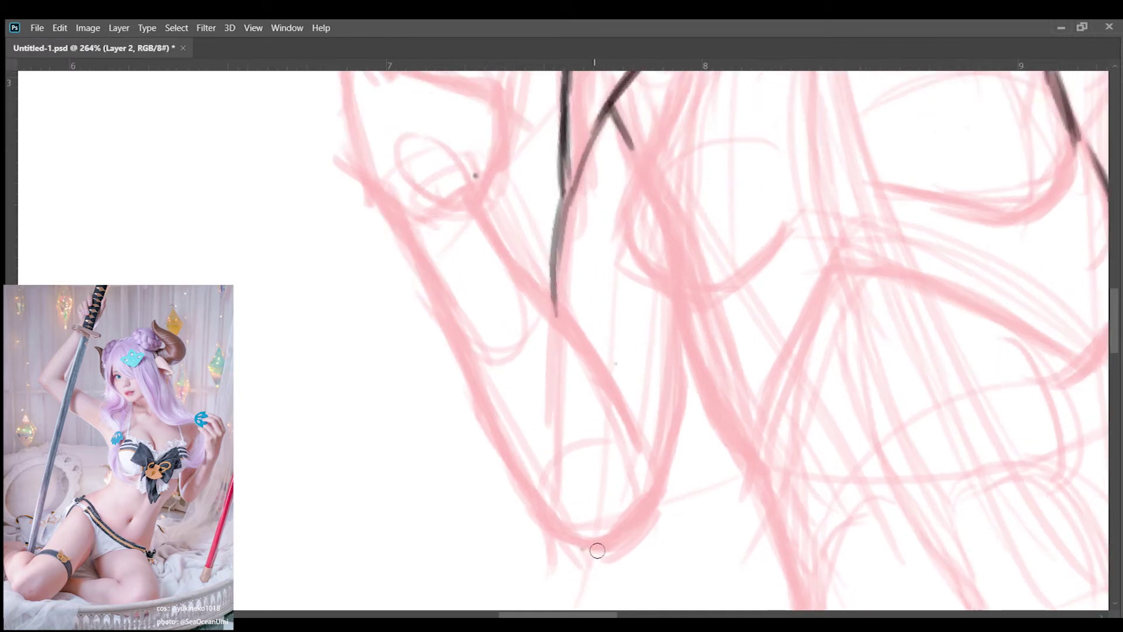
Ink the bent arm's elbow curve and the outer edge of its forearm, redoing the first forearm stroke.
left_click_drag(533, 512, 657, 485)
left_click_drag(682, 299, 652, 503)
left_click_drag(572, 318, 995, 79)
left_click_drag(703, 269, 960, 208)
left_click_drag(561, 137, 504, 463)
key("ctrl+z")
left_click_drag(560, 230, 489, 494)
Ink the inner edge of the bent forearm up to the wrist and add a short wrist tendon line.
mouse_move(614, 290)
left_mouse_down()
mouse_move(581, 325)
mouse_move(558, 298)
left_mouse_up()
left_click_drag(555, 214, 556, 283)
left_click_drag(574, 217, 576, 442)
left_click_drag(579, 360, 557, 520)
left_click_drag(576, 217, 579, 354)
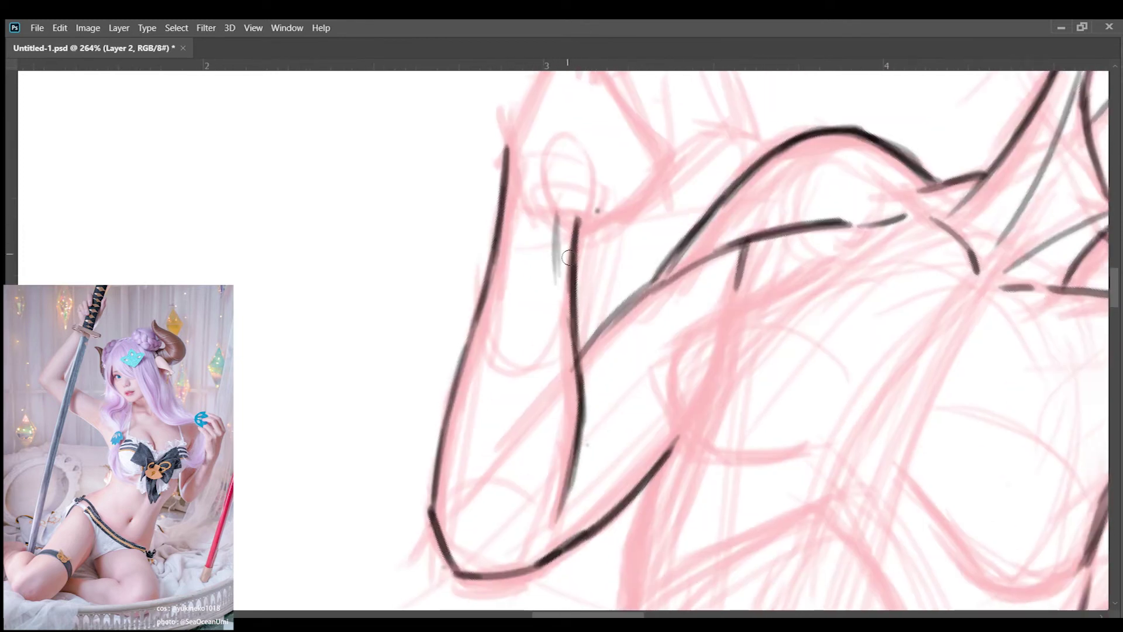
mouse_move(555, 207)
left_mouse_down()
mouse_move(556, 337)
mouse_move(582, 512)
left_mouse_up()
Ink the palm outline of the bent arm's hand and the upper contour of its first finger.
scroll(556, 337, "down", 1)
left_click_drag(600, 202, 532, 337)
left_click_drag(600, 400, 696, 325)
mouse_move(606, 207)
left_mouse_down()
mouse_move(687, 316)
mouse_move(760, 179)
left_mouse_up()
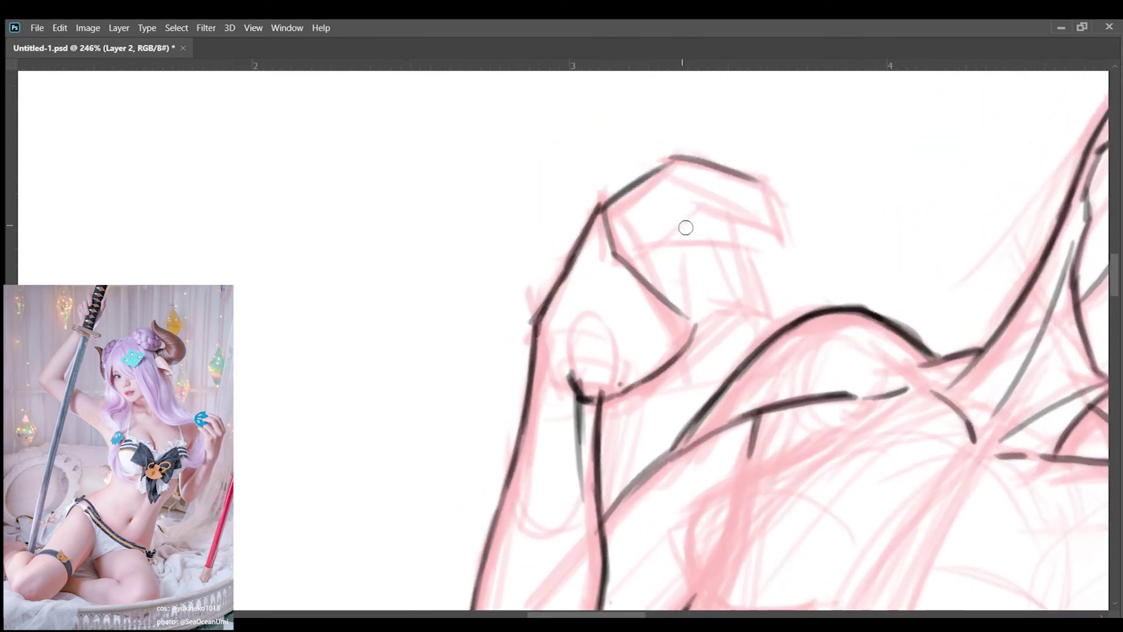
Ink the curled fingers of the bent arm's hand with short separating strokes.
left_click_drag(606, 246, 679, 196)
left_click_drag(682, 187, 766, 207)
mouse_move(640, 278)
left_mouse_down()
mouse_move(773, 214)
mouse_move(760, 248)
left_mouse_up()
left_click_drag(667, 316, 755, 274)
left_click_drag(690, 331, 760, 287)
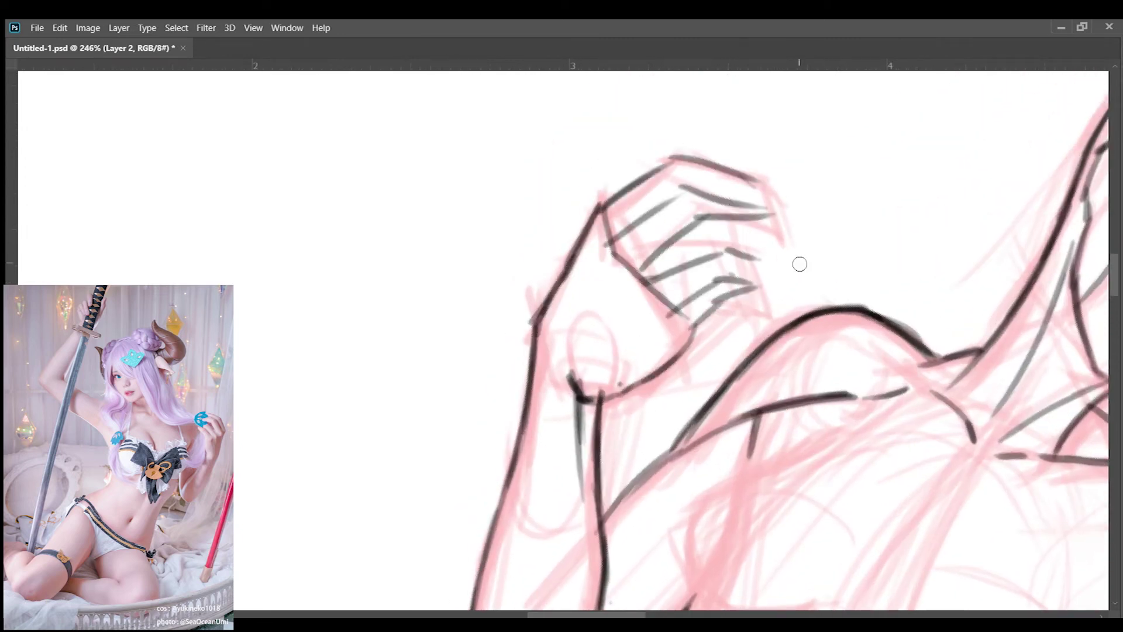
Ink the torso side next to the bent elbow, the ribcage arch on that side and the chest's centre line.
scroll(721, 293, "down", 10)
key("Escape")
scroll(565, 340, "up", 10)
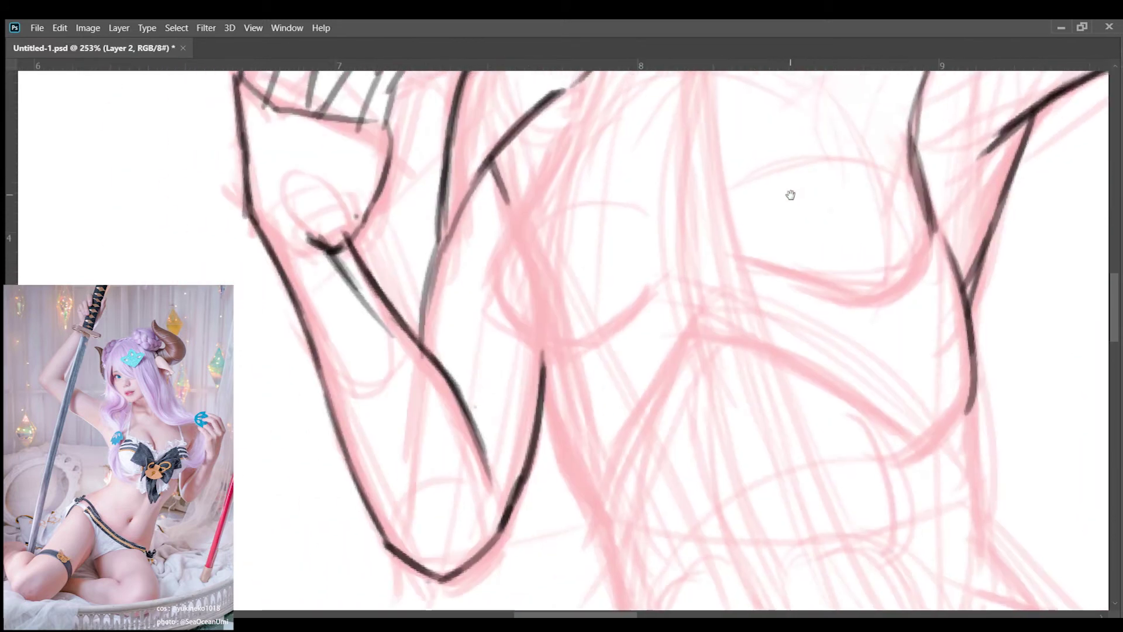
left_click_drag(547, 284, 597, 454)
left_click_drag(690, 263, 611, 439)
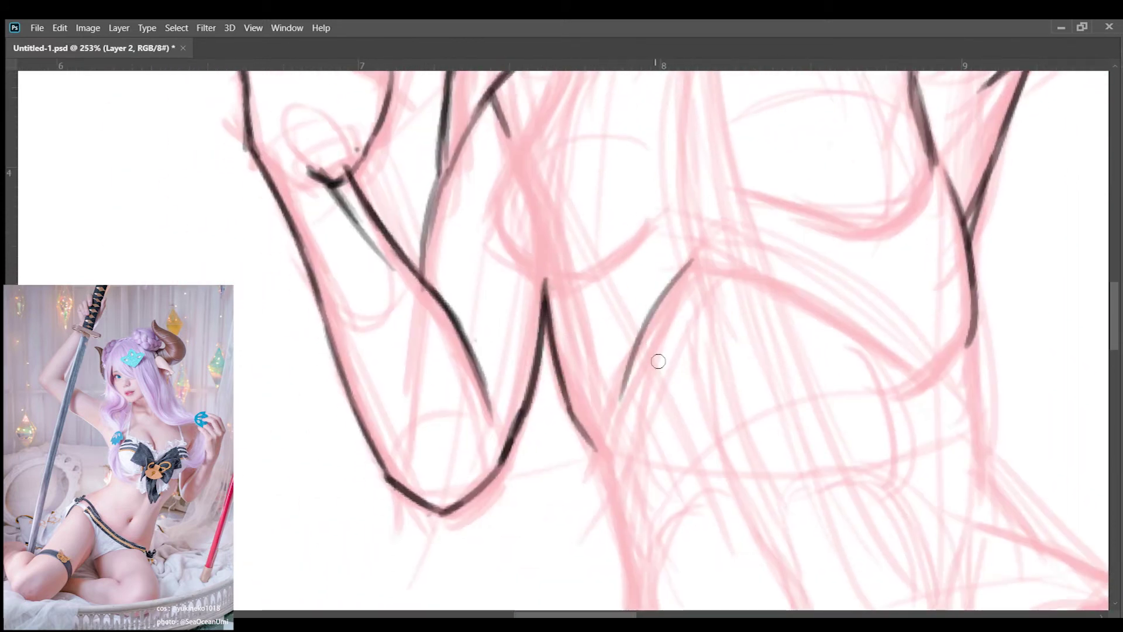
left_click_drag(657, 358, 600, 455)
scroll(690, 343, "down", 5)
left_click_drag(690, 342, 571, 330)
scroll(571, 330, "up", 1)
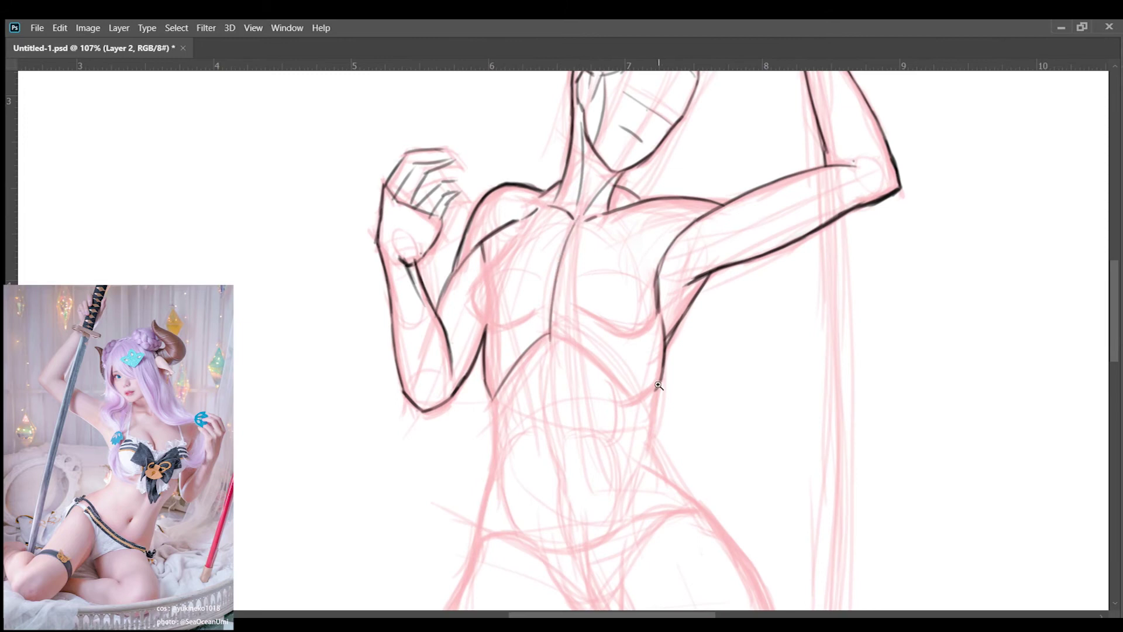
Ink the ribcage side and lower rib arch beneath the raised arm, redoing the first stroke.
scroll(658, 385, "up", 1)
scroll(582, 345, "up", 4)
left_click_drag(520, 319, 678, 450)
key("ctrl+z")
left_click_drag(443, 479, 494, 419)
left_click_drag(562, 391, 700, 294)
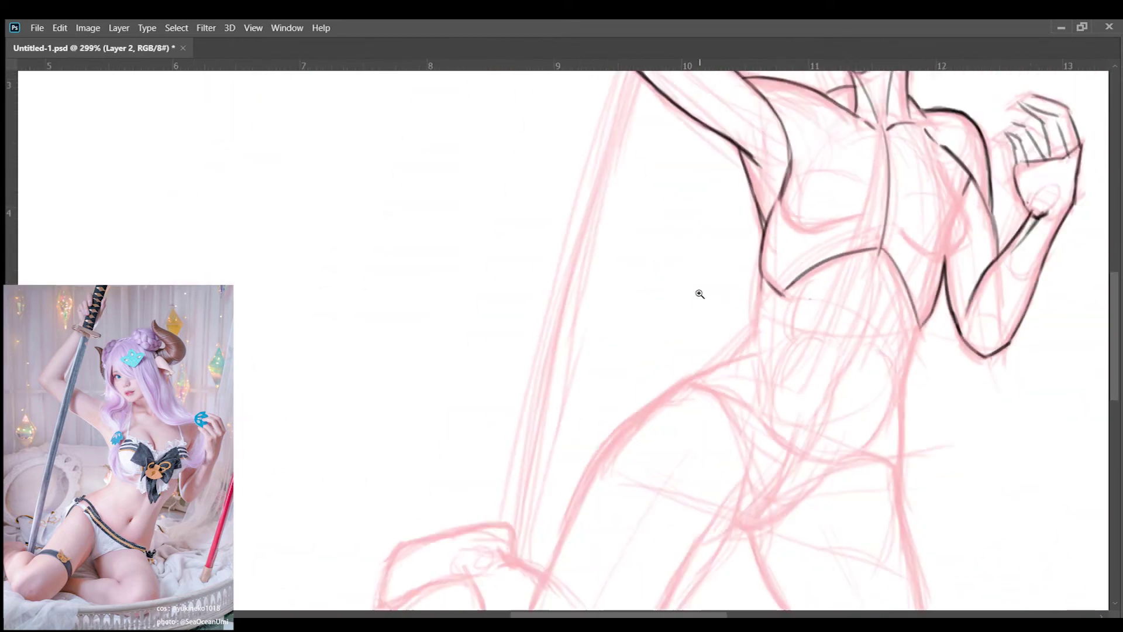
Ink both sides of the waist and the hip line running into the top of the thigh.
scroll(700, 294, "down", 2)
left_click_drag(748, 237, 745, 366)
scroll(840, 348, "down", 1)
mouse_move(763, 258)
left_mouse_down()
mouse_move(765, 401)
mouse_move(746, 449)
left_mouse_up()
key("ctrl+z")
scroll(758, 381, "left", 5)
mouse_move(527, 347)
left_mouse_down()
mouse_move(611, 285)
mouse_move(726, 257)
left_mouse_up()
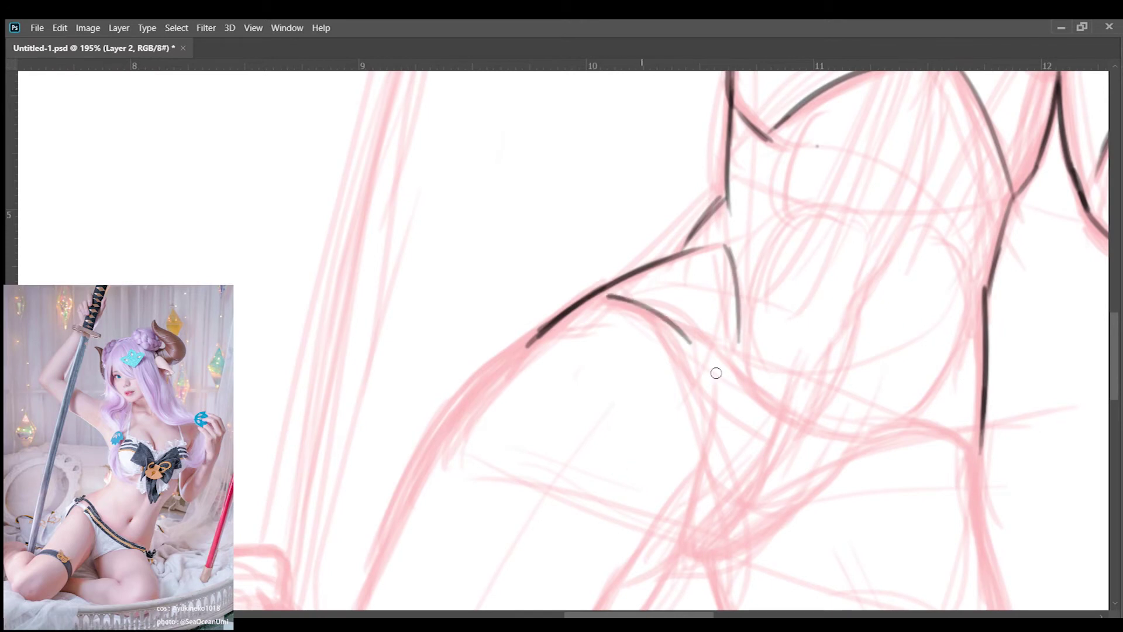
Ink the bikini bottom's waistline, leg edge and centre contour across the pelvis.
mouse_move(885, 376)
left_mouse_down()
mouse_move(598, 295)
mouse_move(821, 308)
mouse_move(746, 272)
mouse_move(597, 464)
mouse_move(675, 350)
left_mouse_up()
scroll(918, 292, "right", 2)
left_click_drag(652, 303, 631, 434)
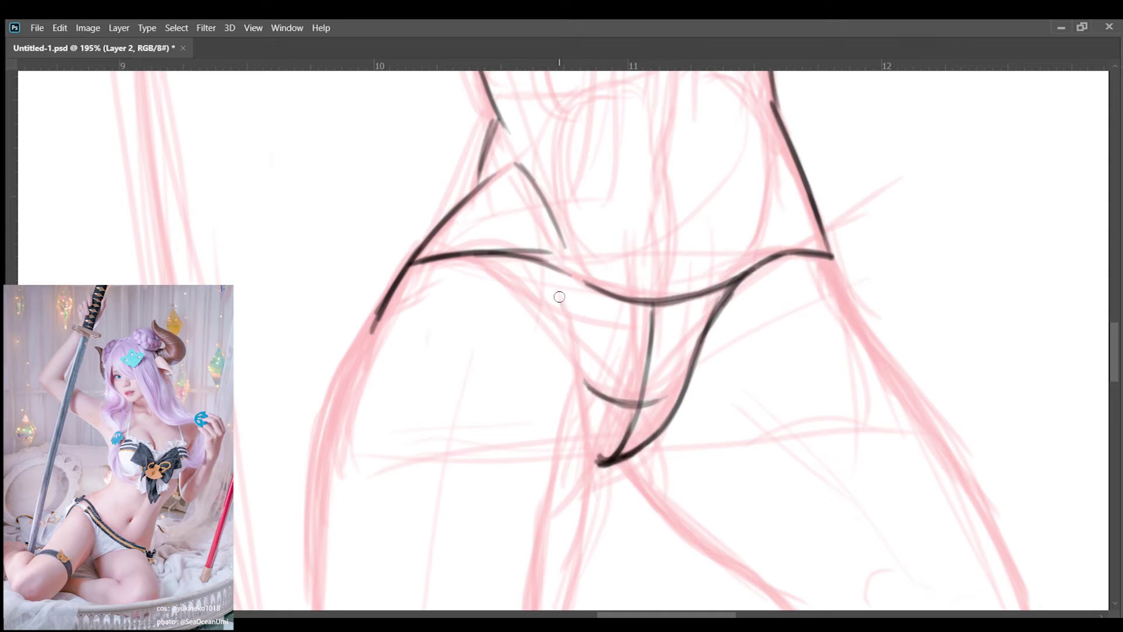
Ink the outer and inner edges of the thigh on the raised-arm side, from the hip toward the knee.
scroll(559, 296, "down", 3)
scroll(582, 354, "up", 3)
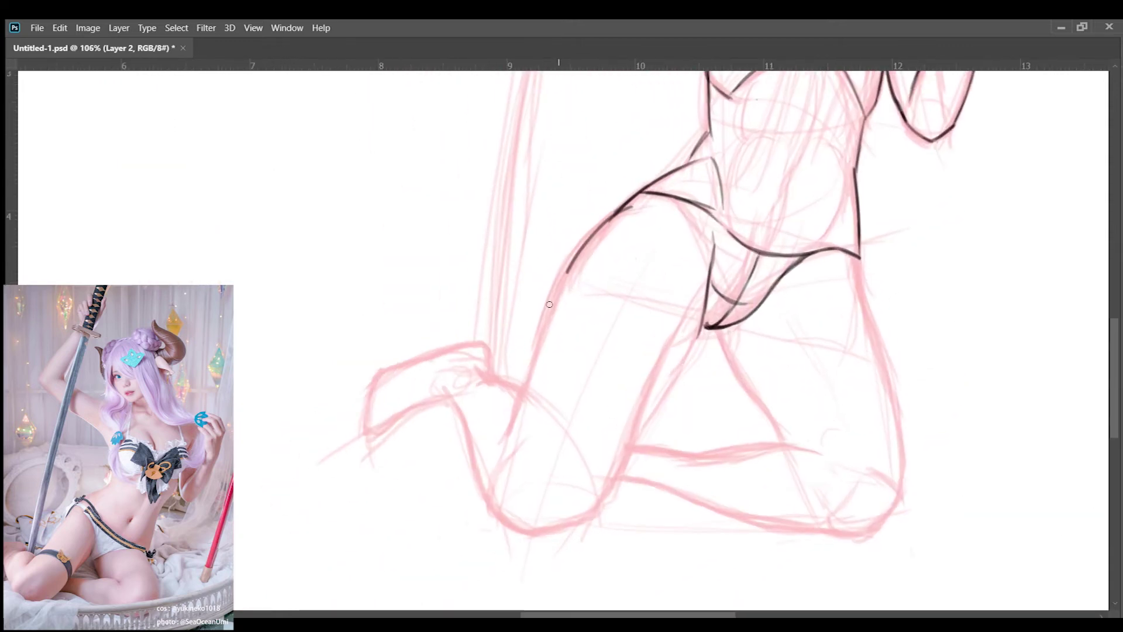
left_click_drag(714, 243, 600, 498)
left_click_drag(713, 267, 636, 436)
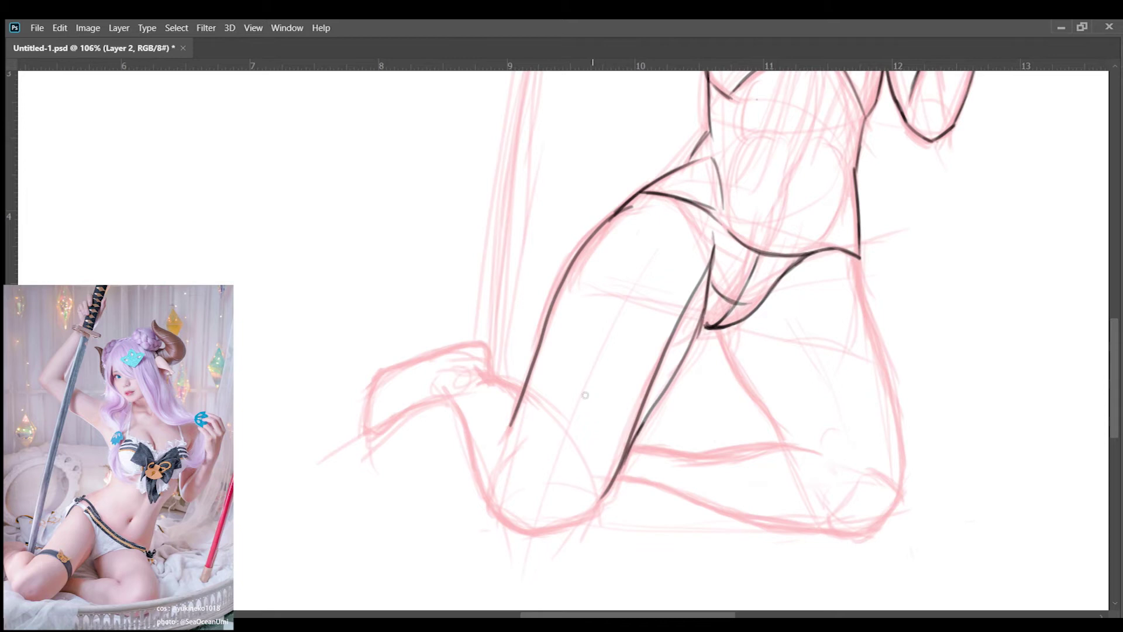
Ink that leg's rounded knee and shin, along with the outline of the foot folded behind it.
scroll(585, 395, "left", 2)
scroll(585, 395, "down", 1)
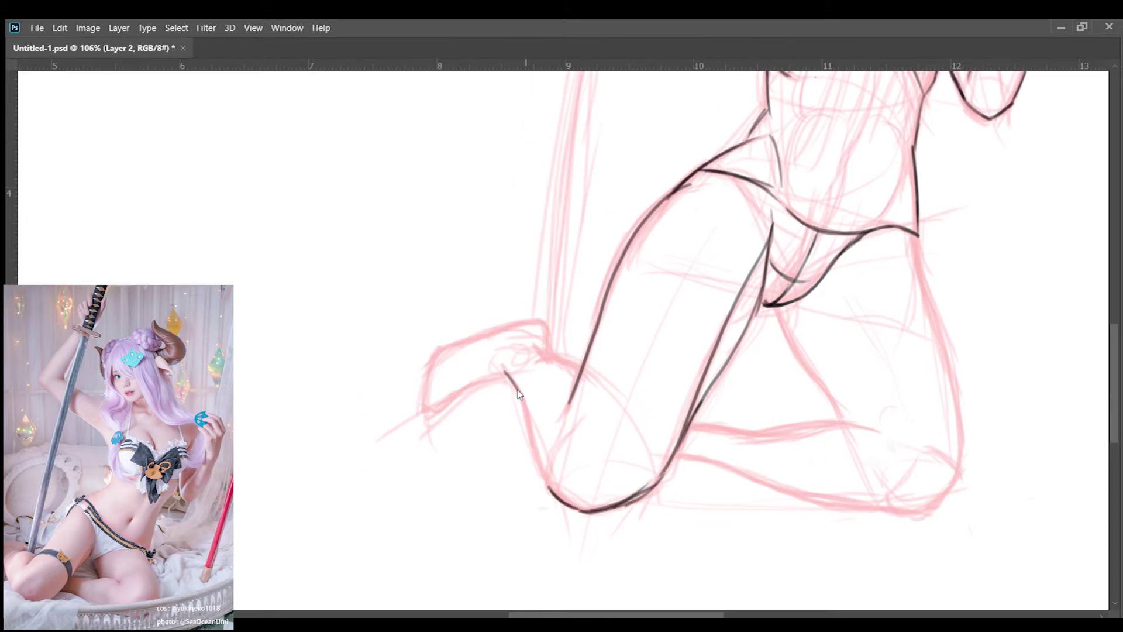
left_click_drag(549, 362, 585, 380)
scroll(509, 357, "left", 2)
scroll(509, 357, "up", 2)
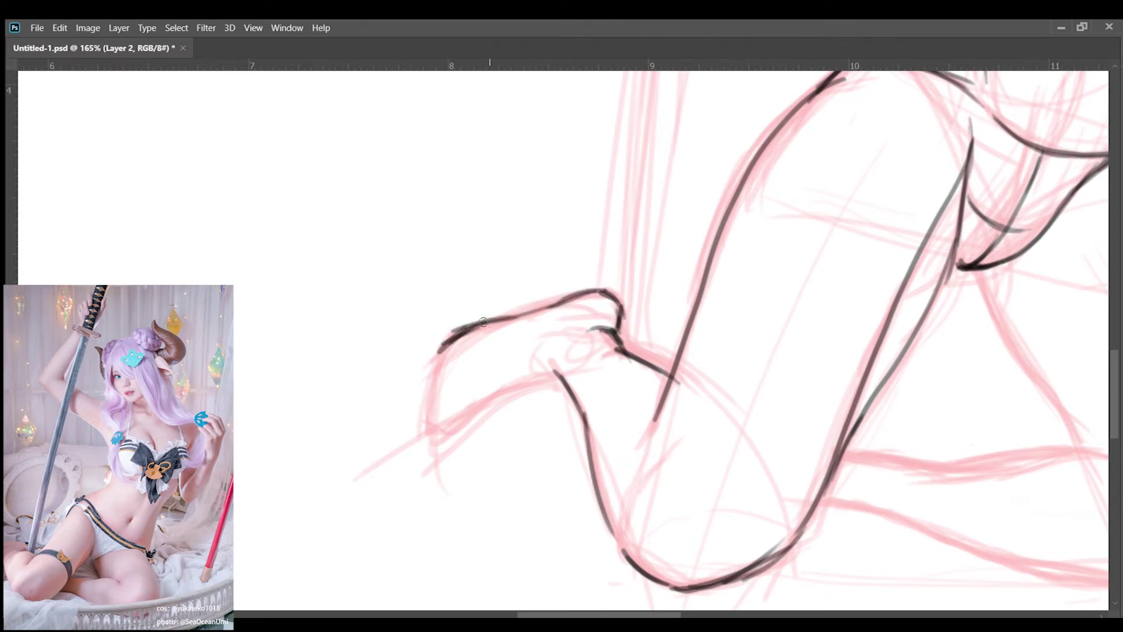
left_click_drag(483, 322, 571, 296)
left_click_drag(448, 343, 451, 431)
Ink the other thigh's outer and inner edges and the upper edge of its folded lower leg.
scroll(607, 387, "down", 3)
scroll(643, 365, "up", 2)
left_click_drag(781, 237, 825, 476)
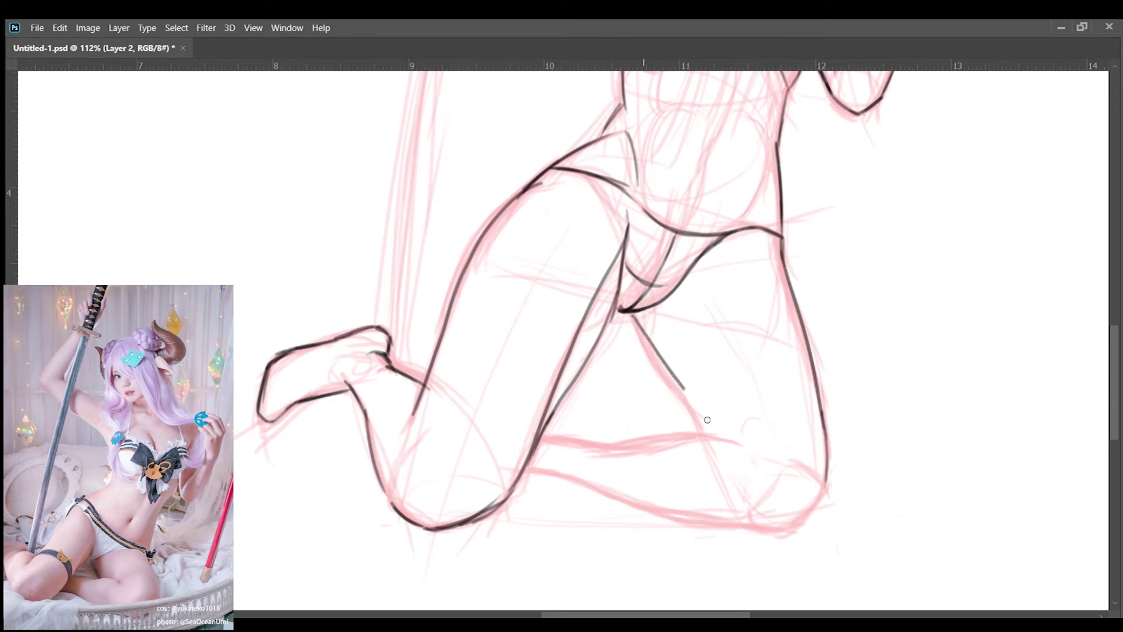
mouse_move(599, 452)
left_mouse_down()
mouse_move(646, 421)
mouse_move(787, 403)
left_mouse_up()
scroll(726, 403, "up", 3)
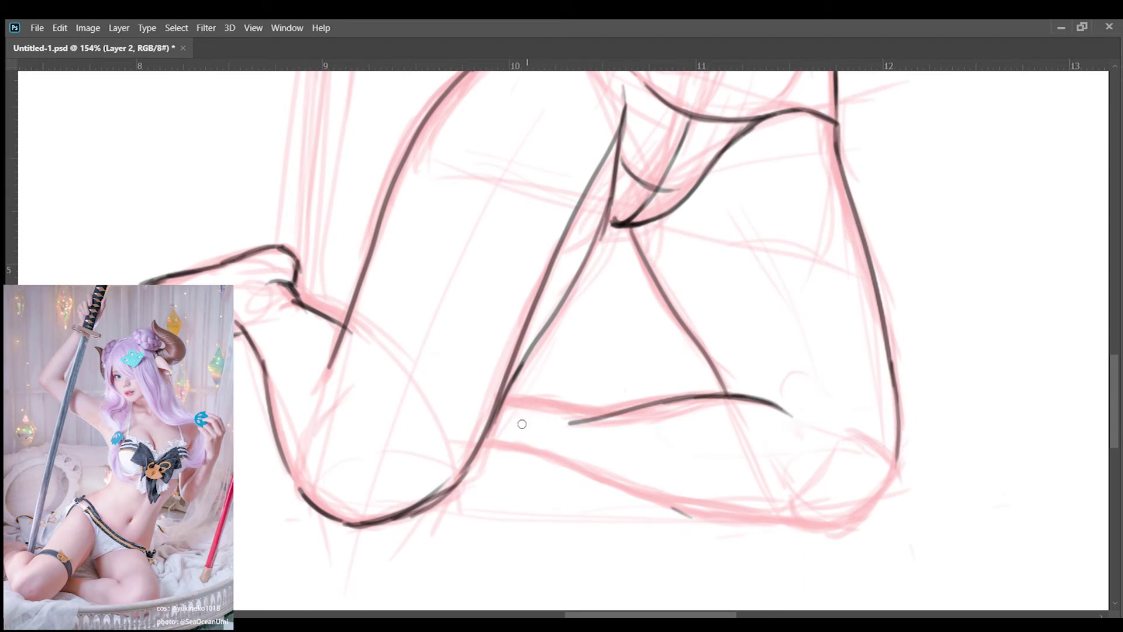
left_click_drag(552, 406, 593, 410)
Ink the second leg's knee and the underside of its folded lower leg back to the first knee.
scroll(594, 409, "up", 2)
left_click_drag(890, 401, 658, 475)
scroll(658, 475, "down", 2)
mouse_move(624, 409)
left_mouse_down()
mouse_move(813, 476)
mouse_move(887, 485)
left_mouse_up()
scroll(810, 454, "down", 3)
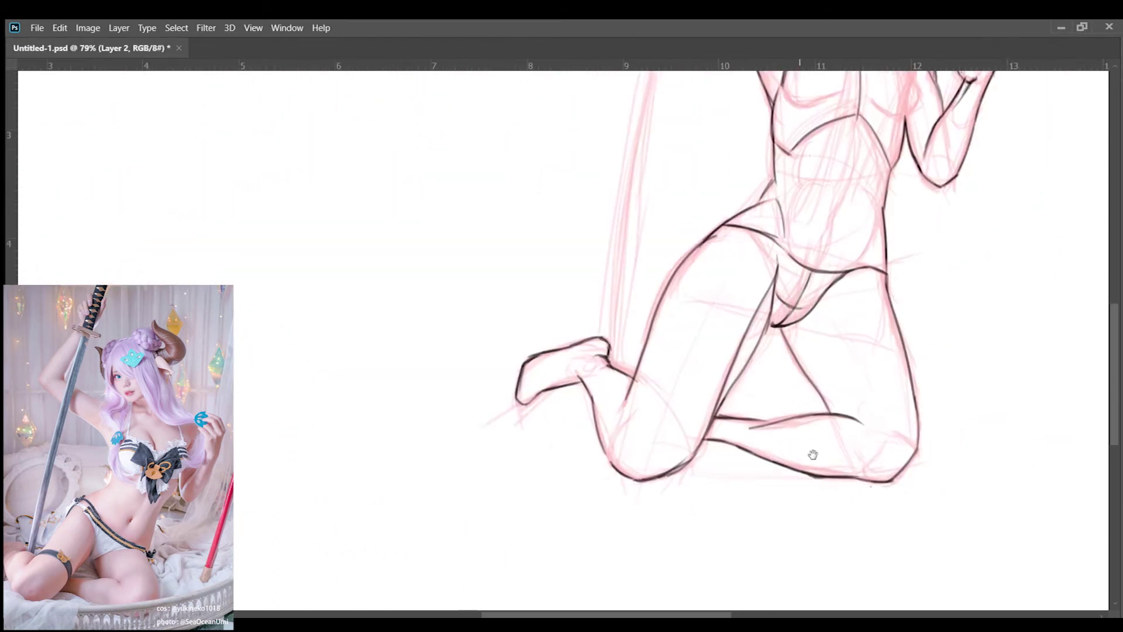
scroll(743, 507, "up", 5)
scroll(670, 509, "down", 3)
scroll(477, 351, "up", 3)
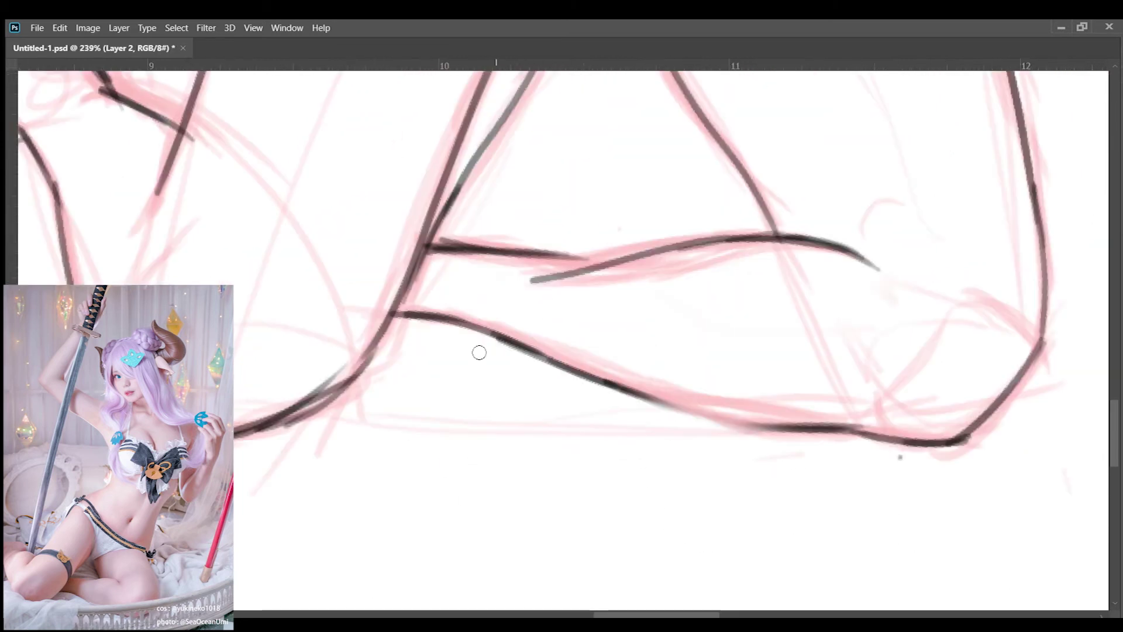
Ink the abdomen's centre line and the curved contours of the abdominal muscles.
scroll(776, 472, "down", 3)
scroll(691, 408, "up", 2)
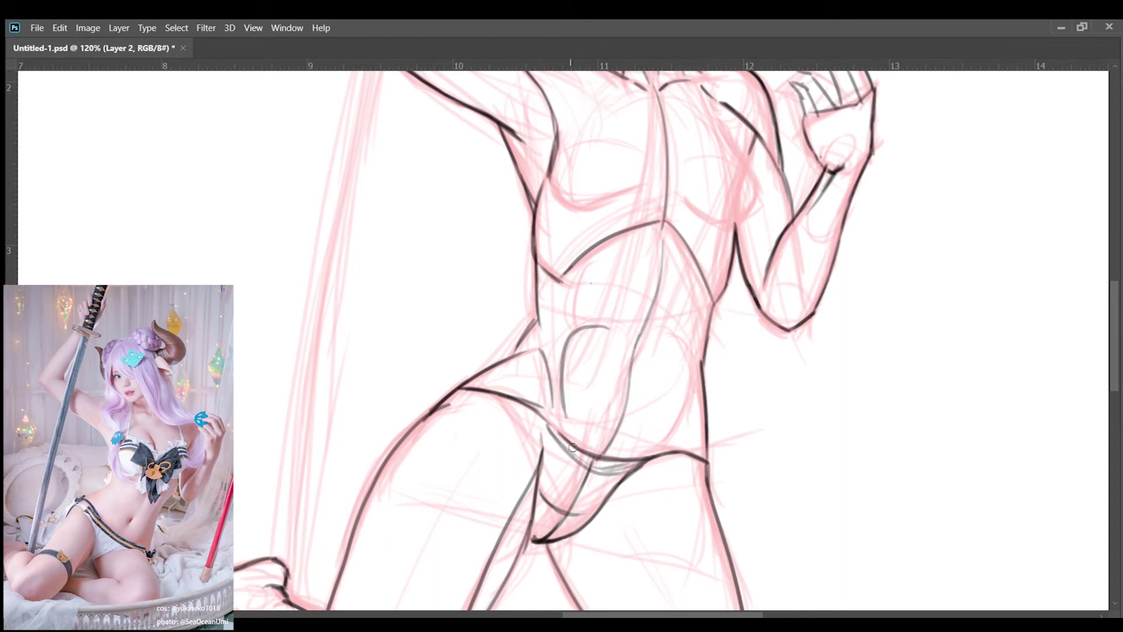
scroll(639, 344, "down", 2)
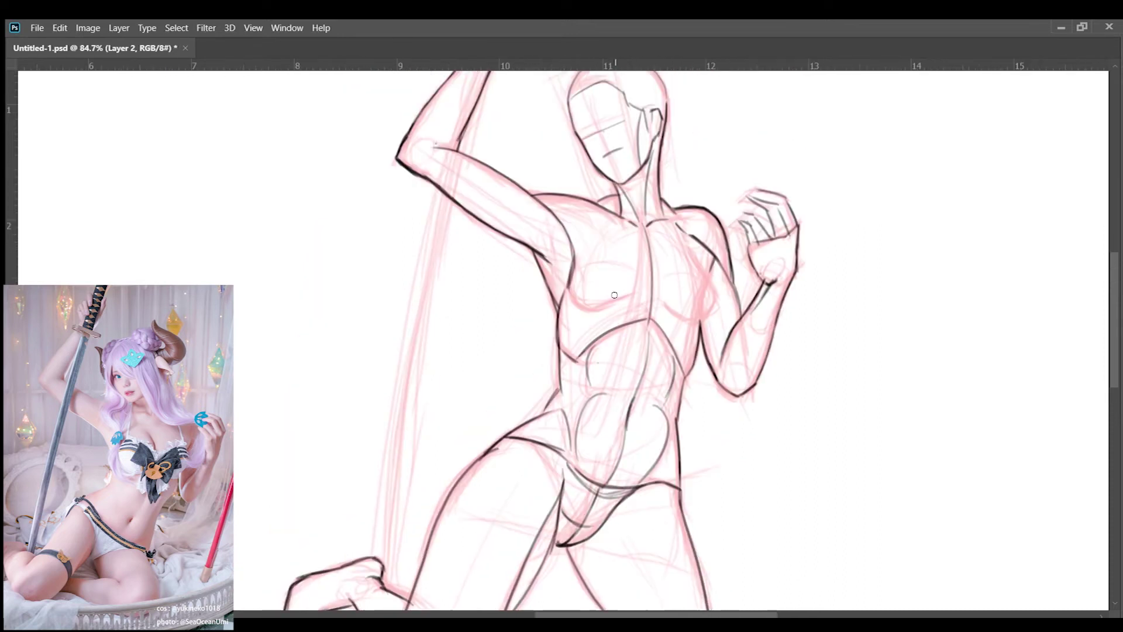
Ink the breast on the raised-arm side with its lower curve and a vertical contour line.
scroll(620, 316, "up", 4)
scroll(596, 284, "down", 4)
scroll(596, 284, "up", 3)
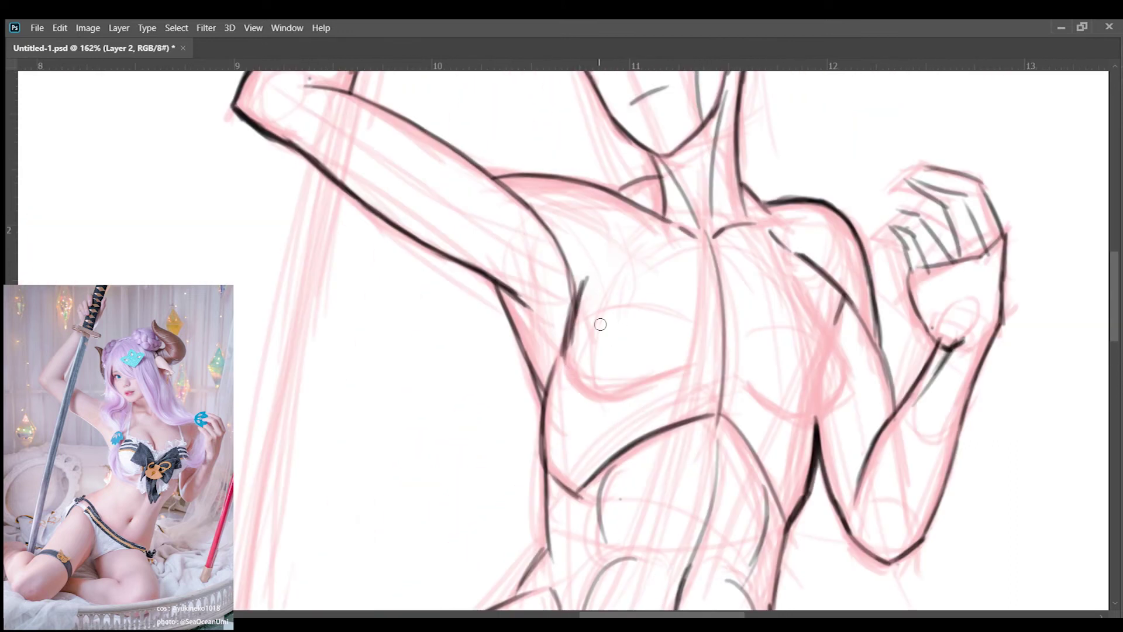
left_click_drag(597, 321, 551, 306)
mouse_move(628, 351)
left_mouse_down()
mouse_move(518, 325)
mouse_move(616, 307)
left_mouse_up()
left_click_drag(563, 225, 552, 388)
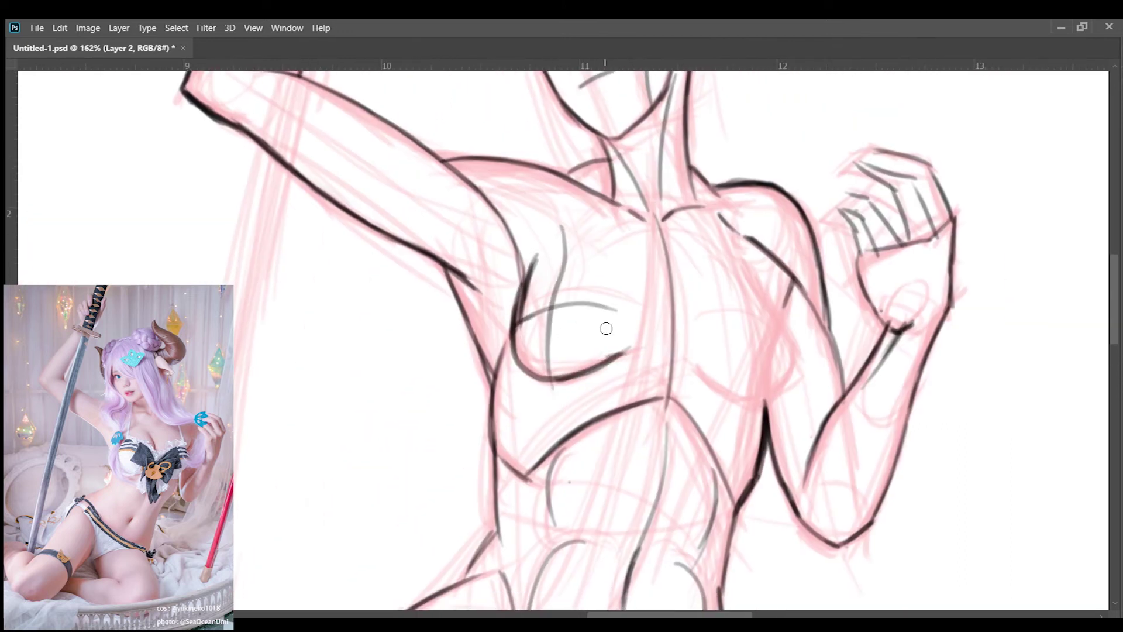
Ink the lower curve and outer edge of the breast on the bent-arm side.
left_click_drag(690, 367, 791, 354)
scroll(807, 351, "up", 1)
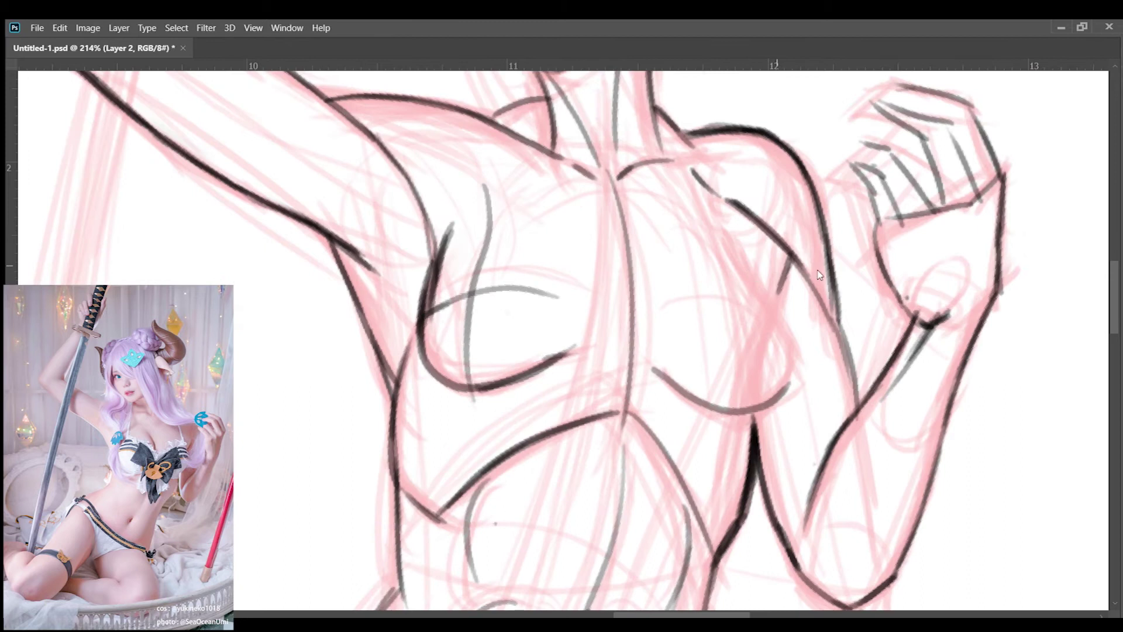
mouse_move(728, 228)
left_mouse_down()
mouse_move(797, 374)
mouse_move(791, 347)
mouse_move(779, 401)
left_mouse_up()
left_click_drag(739, 367, 656, 416)
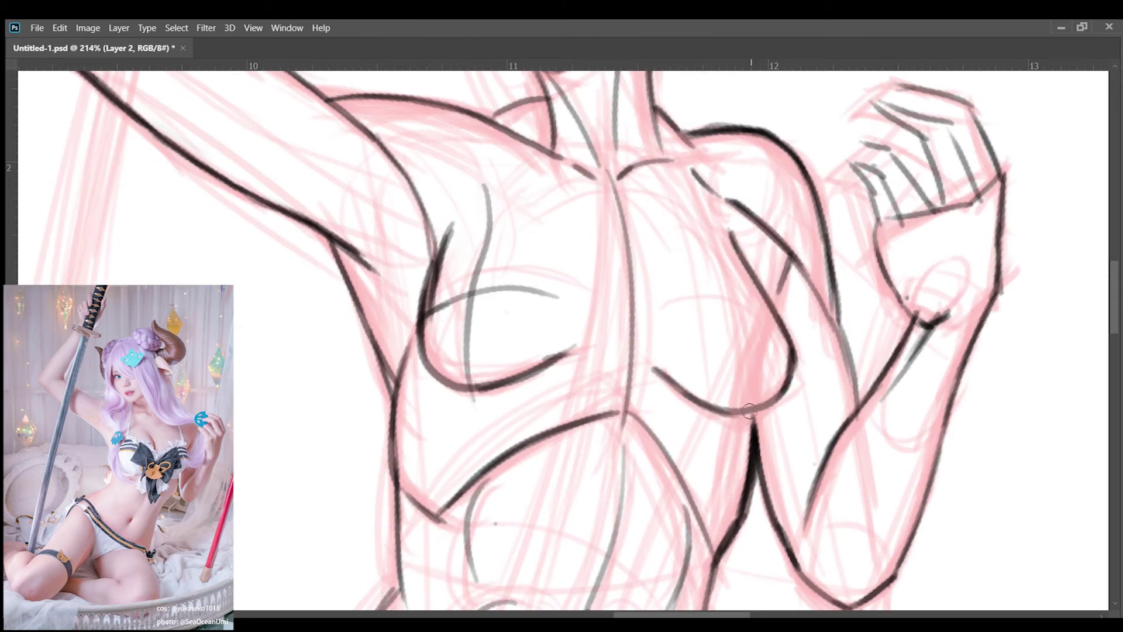
left_click_drag(786, 391, 720, 418)
Add crossing contour lines to the bent-arm-side breast and darken the vertical contour on the other one.
scroll(616, 368, "down", 4)
scroll(615, 392, "up", 4)
left_click_drag(670, 316, 752, 348)
left_click_drag(697, 226, 740, 375)
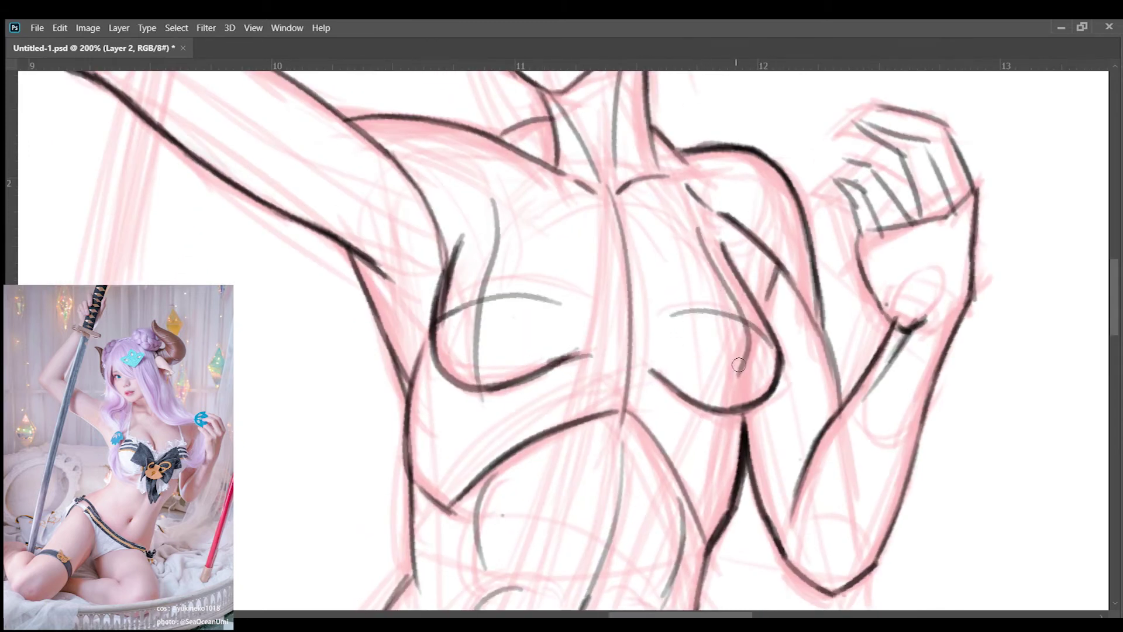
left_click_drag(496, 231, 484, 370)
scroll(511, 221, "down", 5)
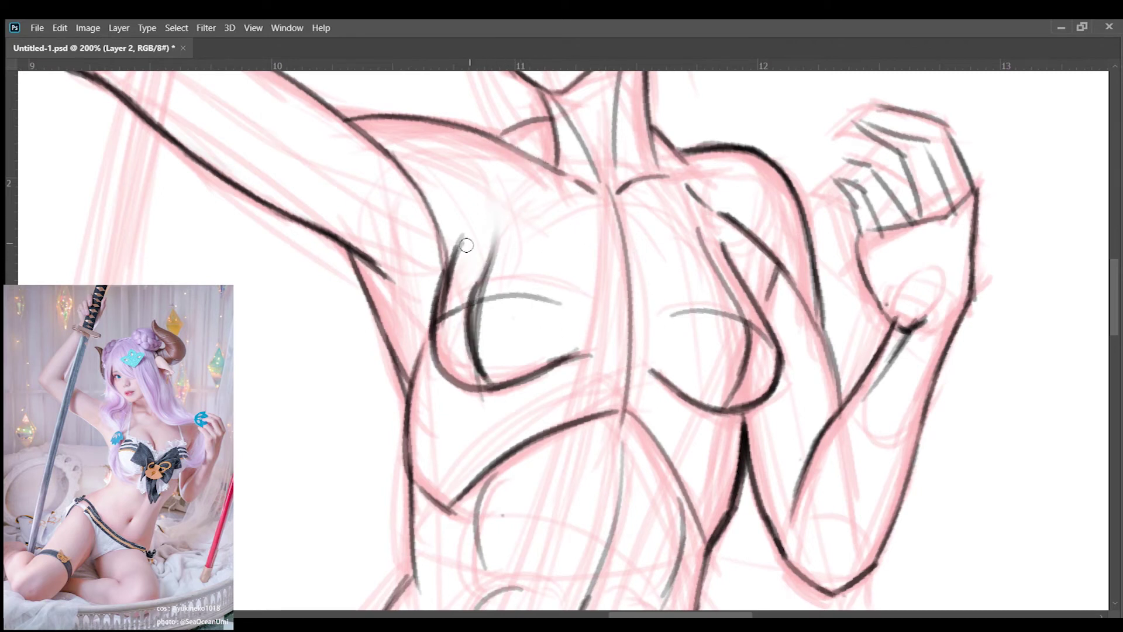
Ink the collarbone and upper chest contours below the neck on both sides.
scroll(638, 303, "down", 3)
scroll(637, 303, "up", 3)
mouse_move(547, 266)
left_mouse_down()
mouse_move(632, 317)
mouse_move(609, 306)
left_mouse_up()
left_click_drag(705, 286, 624, 299)
scroll(623, 299, "down", 3)
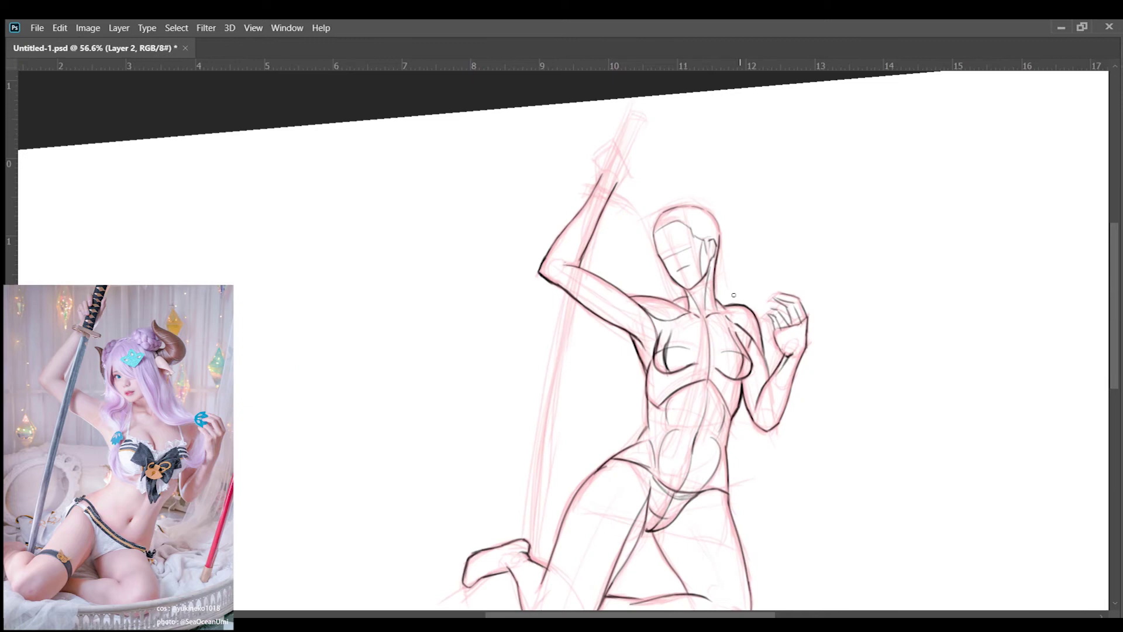
scroll(623, 299, "up", 4)
left_click_drag(614, 357, 691, 395)
left_click_drag(708, 396, 807, 349)
Examine the inked figure's overall proportions and line work, both as a whole and up close.
scroll(722, 261, "down", 4)
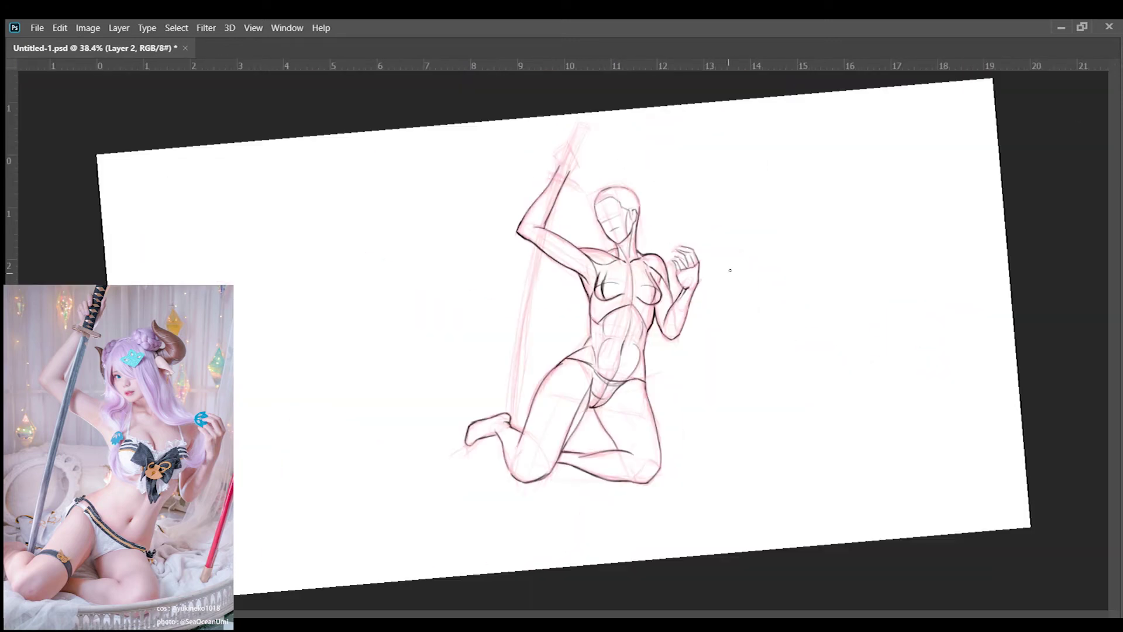
scroll(722, 261, "up", 4)
scroll(721, 261, "down", 4)
scroll(684, 229, "up", 3)
scroll(685, 228, "down", 3)
scroll(632, 464, "up", 3)
scroll(685, 228, "down", 3)
scroll(685, 228, "up", 3)
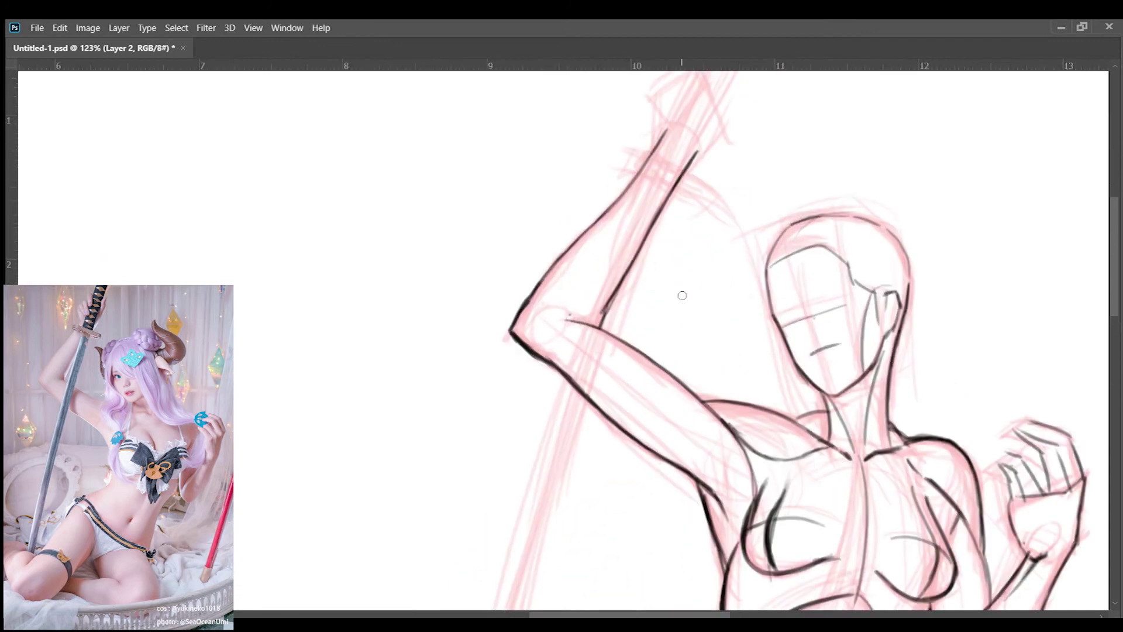
Ink the wrist and the outer contours of the raised hand around the sword grip.
scroll(679, 293, "up", 2)
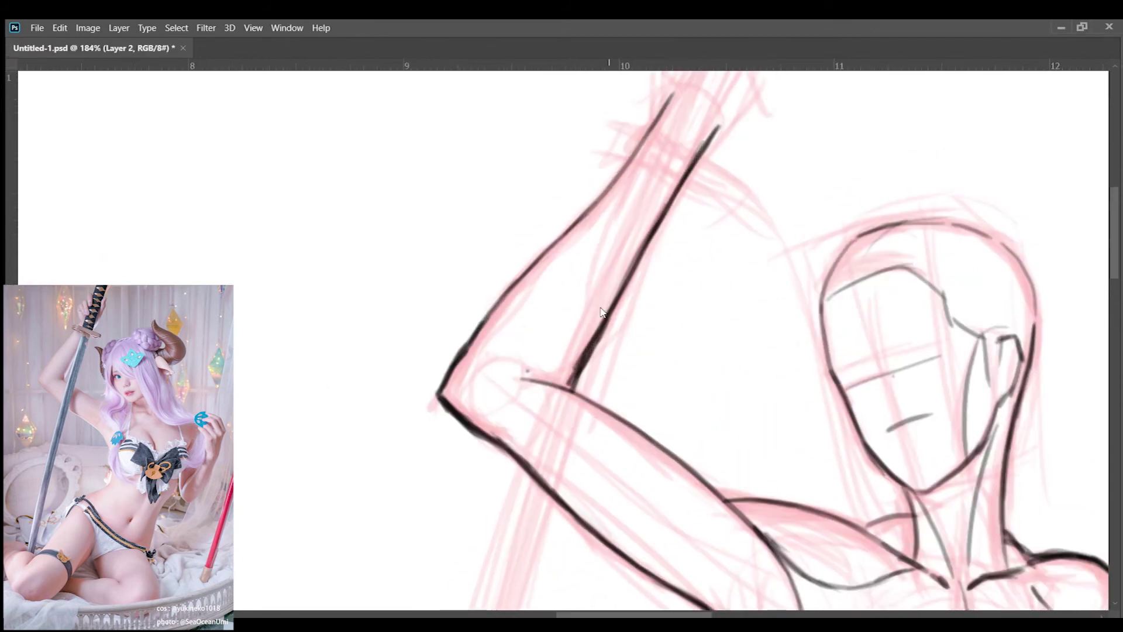
scroll(668, 215, "up", 2)
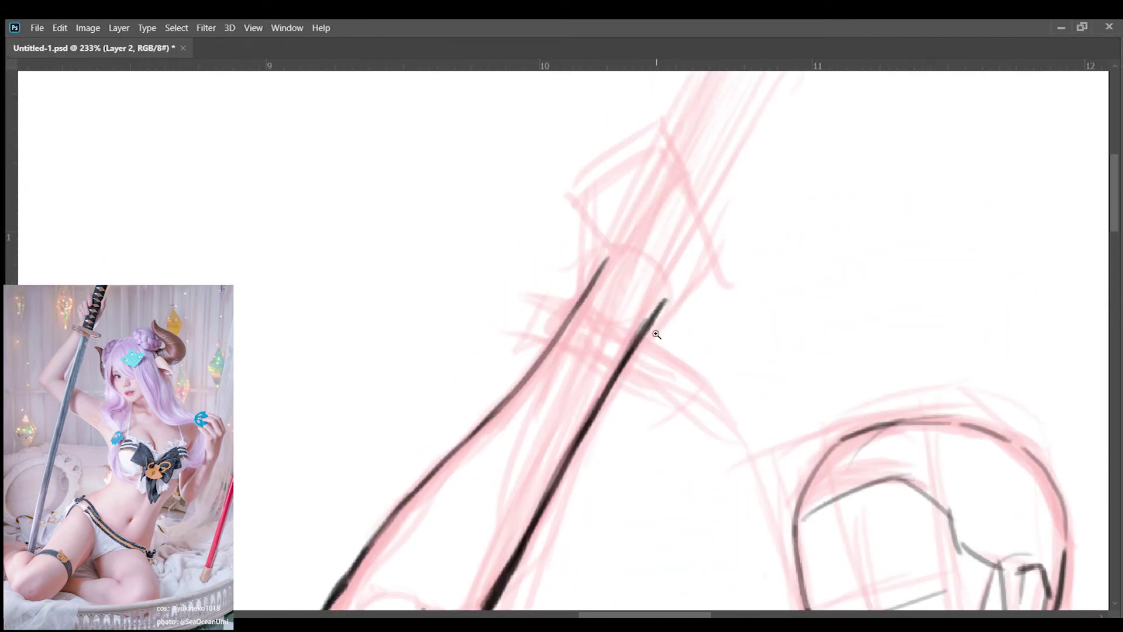
scroll(656, 334, "down", 5)
scroll(648, 322, "up", 4)
left_click_drag(609, 339, 660, 346)
mouse_move(606, 208)
left_mouse_down()
mouse_move(600, 321)
mouse_move(684, 155)
mouse_move(630, 286)
left_mouse_up()
mouse_move(655, 354)
left_mouse_down()
mouse_move(735, 275)
mouse_move(767, 173)
mouse_move(722, 232)
left_mouse_up()
scroll(725, 236, "down", 5)
Switch the brush to violet and sketch the sword's outer edge from the handle down to the raised foot.
key("Tab")
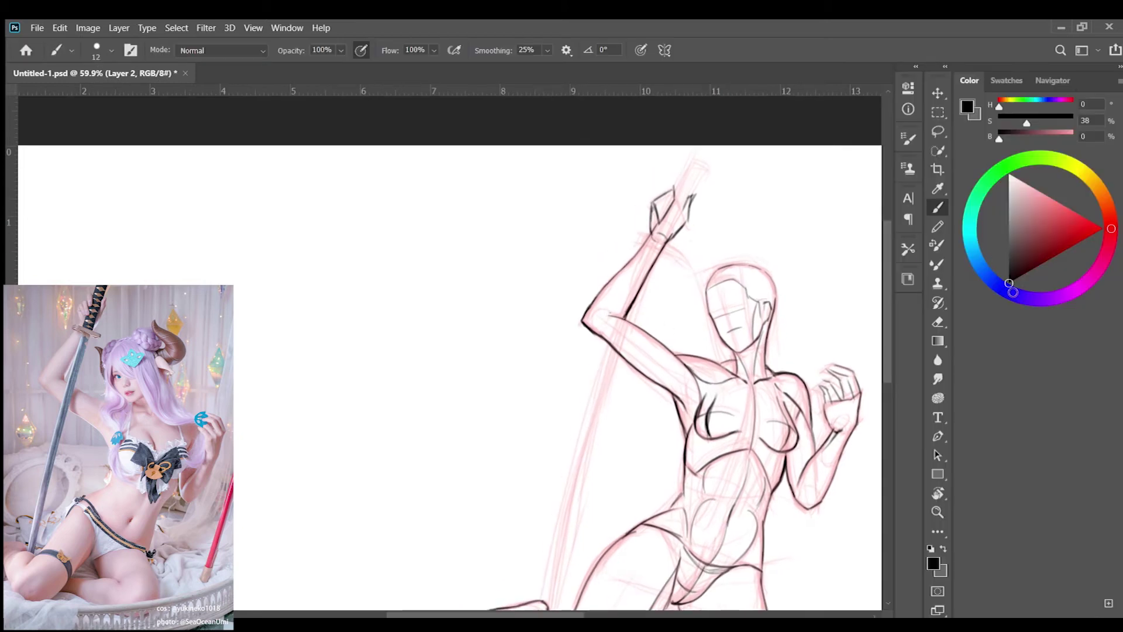
key("Tab")
scroll(680, 159, "up", 2)
scroll(680, 159, "down", 2)
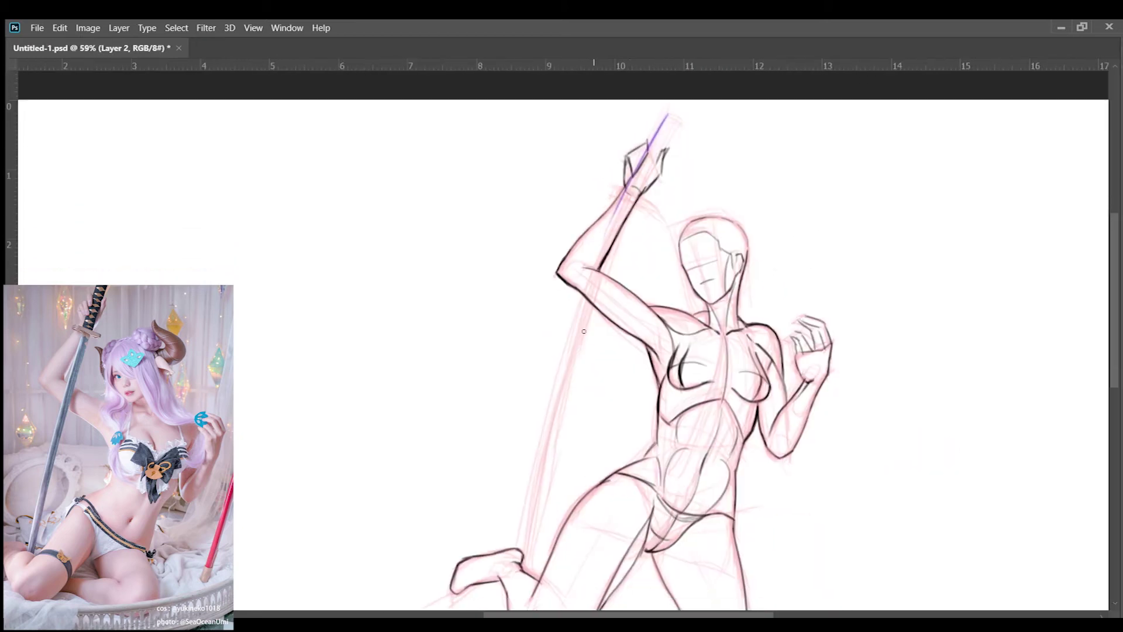
scroll(297, 447, "down", 2)
scroll(296, 446, "up", 1)
left_click_drag(493, 507, 582, 124)
left_click_drag(510, 422, 566, 179)
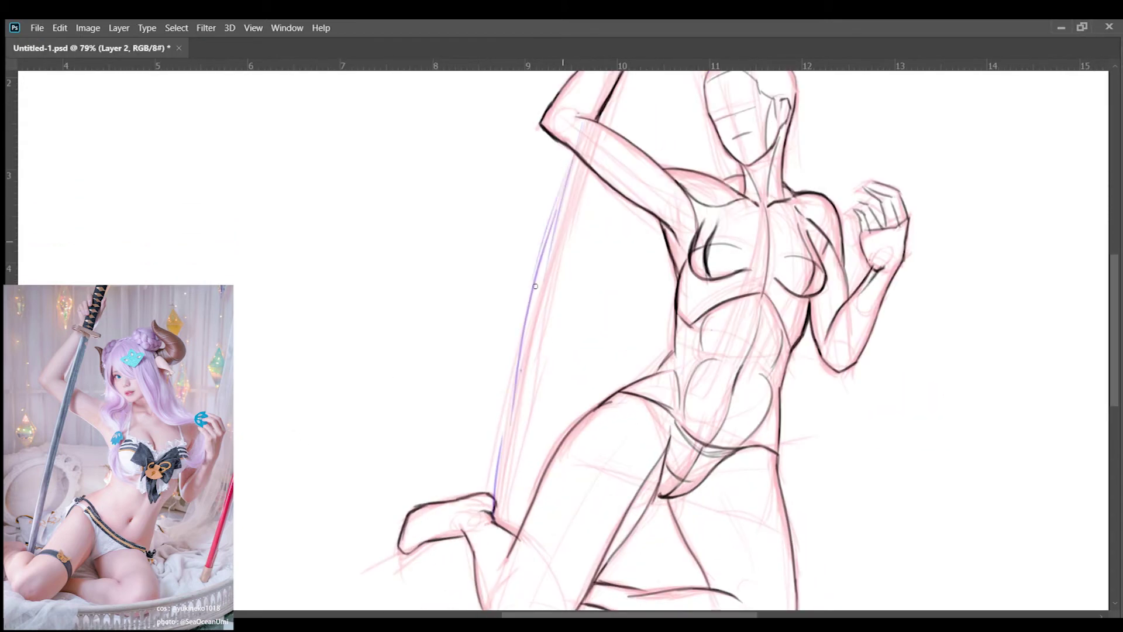
left_click_drag(498, 467, 560, 197)
Reinforce the sword's outer edge in violet and start its inner edge from the handle past the elbow.
scroll(532, 392, "up", 3)
left_click_drag(610, 151, 519, 356)
scroll(519, 356, "down", 2)
left_click_drag(559, 234, 485, 555)
scroll(527, 351, "up", 3)
left_click_drag(608, 166, 526, 366)
scroll(526, 367, "down", 1)
left_click_drag(593, 202, 518, 398)
scroll(518, 398, "down", 2)
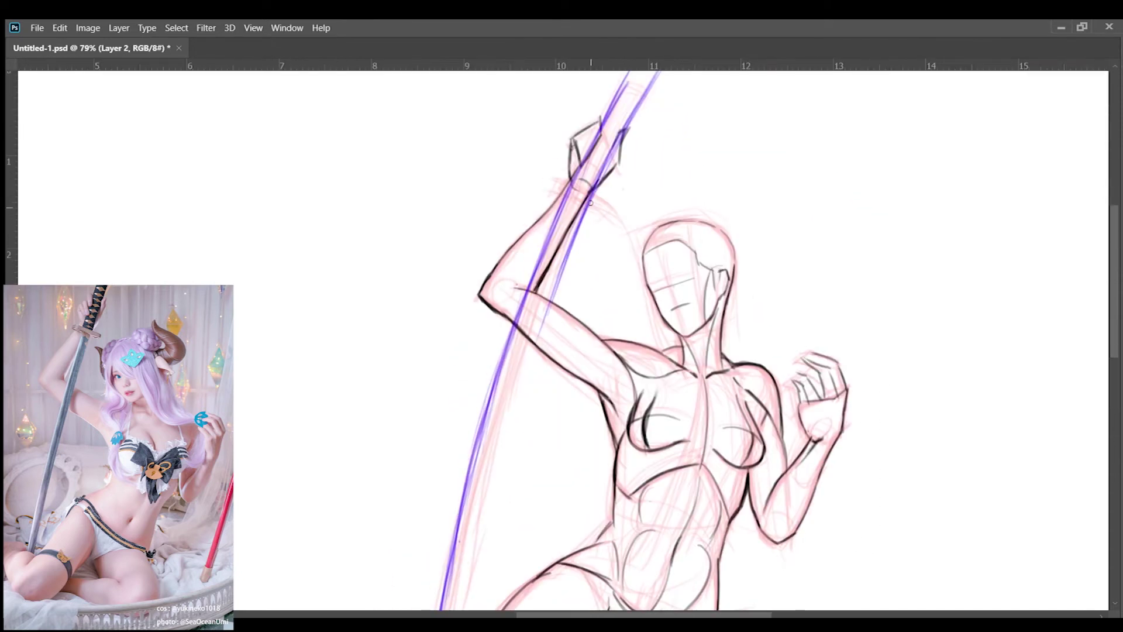
left_click_drag(581, 200, 534, 332)
Sketch the sword's crossguard in violet just below the gripping hand.
left_click_drag(559, 164, 594, 191)
scroll(650, 193, "up", 5)
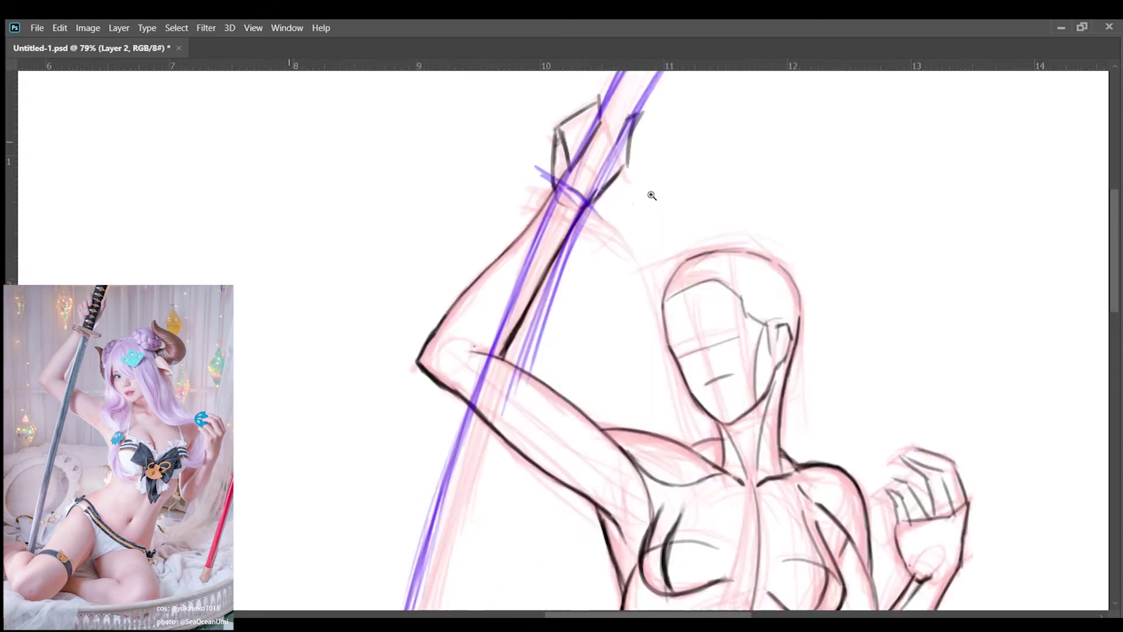
mouse_move(495, 214)
left_mouse_down()
mouse_move(631, 268)
mouse_move(546, 228)
mouse_move(497, 226)
mouse_move(469, 242)
mouse_move(490, 227)
mouse_move(522, 241)
mouse_move(670, 346)
left_mouse_up()
scroll(546, 228, "down", 5)
scroll(638, 302, "down", 2)
scroll(637, 302, "up", 3)
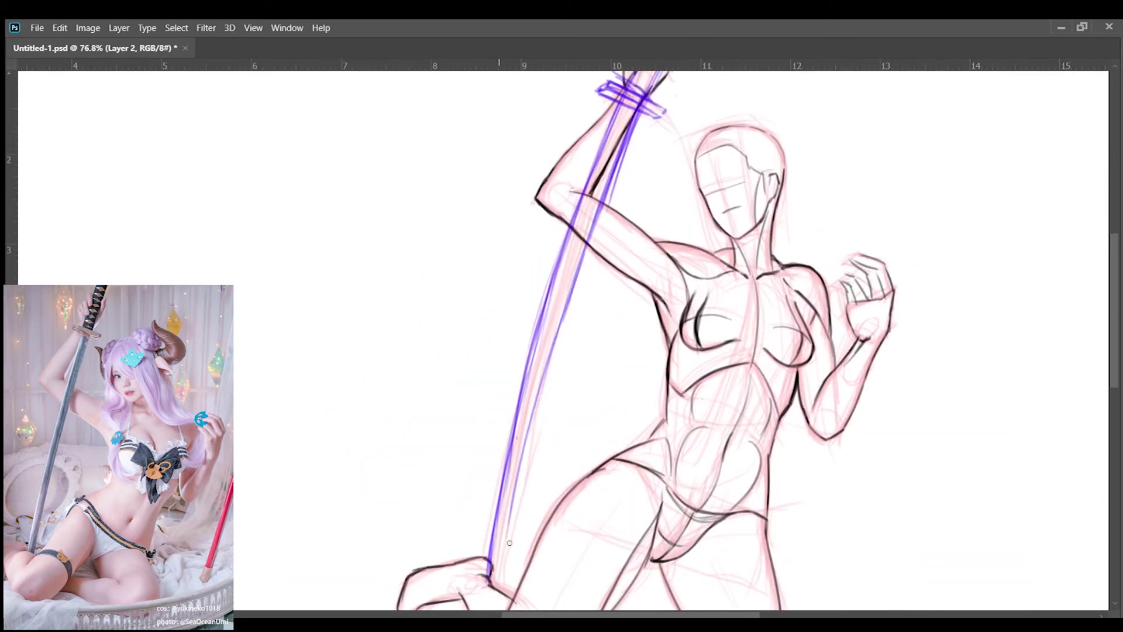
Extend the blade's inner edge in violet from the guard down to the raised foot.
mouse_move(630, 152)
left_mouse_down()
mouse_move(656, 158)
mouse_move(640, 183)
left_mouse_up()
left_click_drag(634, 117, 563, 321)
scroll(585, 234, "down", 2)
mouse_move(543, 390)
left_mouse_down()
mouse_move(547, 357)
mouse_move(521, 502)
left_mouse_up()
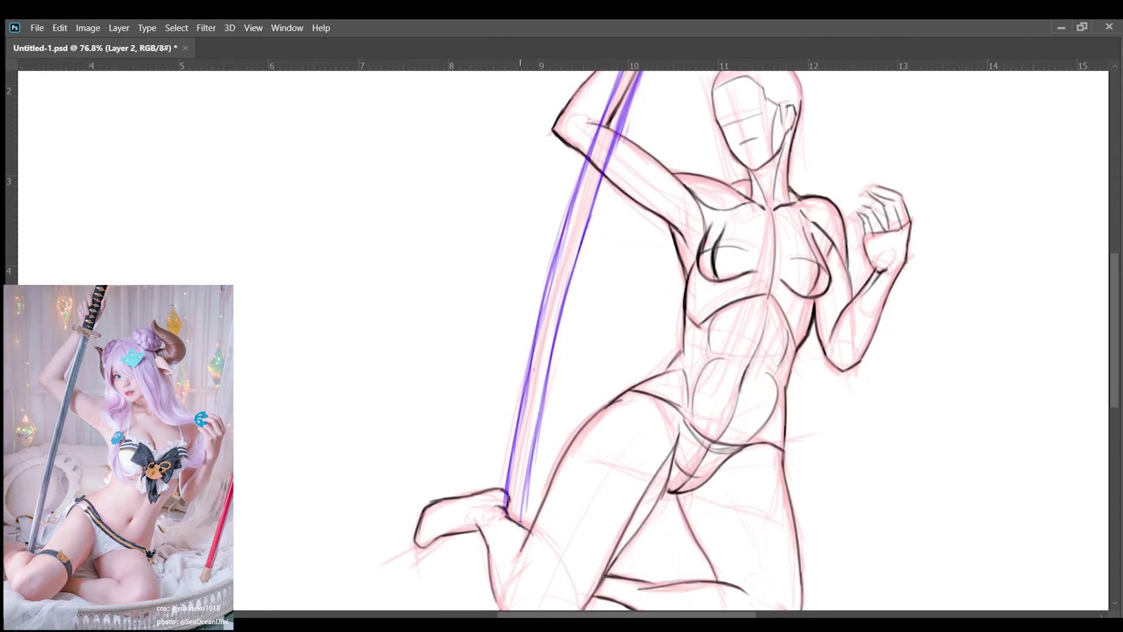
scroll(575, 248, "down", 2)
scroll(576, 249, "up", 2)
Erase the blade's violet edge lines between the elbow and the foot.
key("e")
left_click_drag(553, 219, 486, 507)
left_click_drag(576, 169, 527, 240)
scroll(600, 247, "up", 2)
mouse_move(600, 247)
left_mouse_down()
mouse_move(534, 349)
mouse_move(565, 236)
left_mouse_up()
key("ctrl+z")
Redraw the blade as a narrower shape filled with violet strokes from the guard to the foot.
left_click_drag(569, 186, 530, 307)
scroll(562, 234, "down", 2)
left_click_drag(581, 161, 544, 273)
left_click_drag(588, 151, 531, 323)
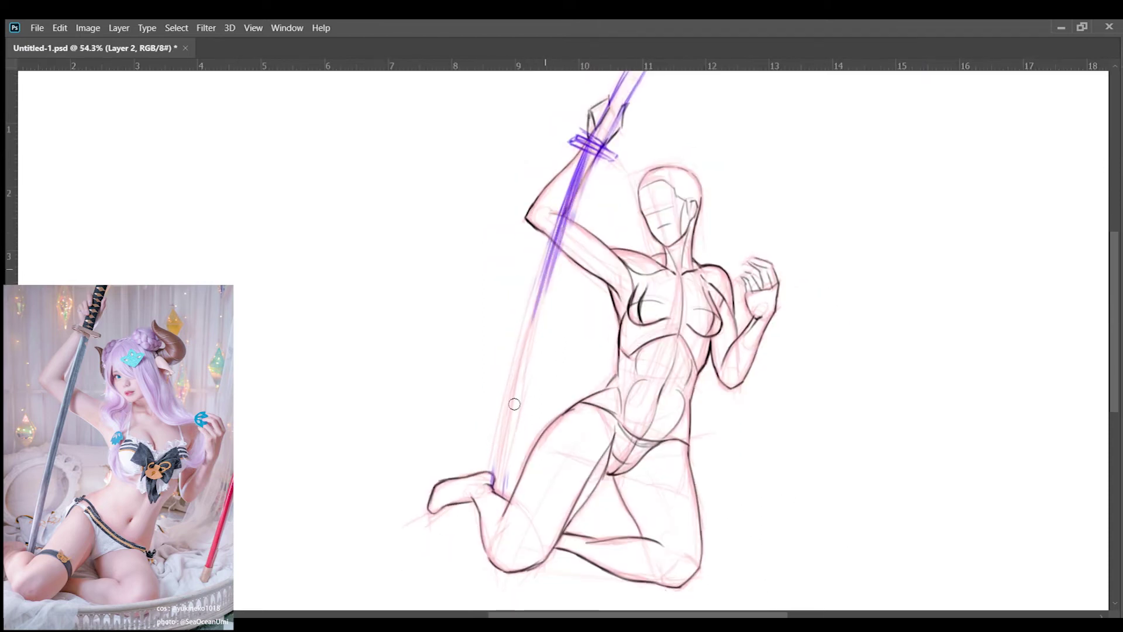
left_click_drag(571, 216, 495, 477)
left_click_drag(596, 149, 526, 336)
left_click_drag(557, 239, 496, 492)
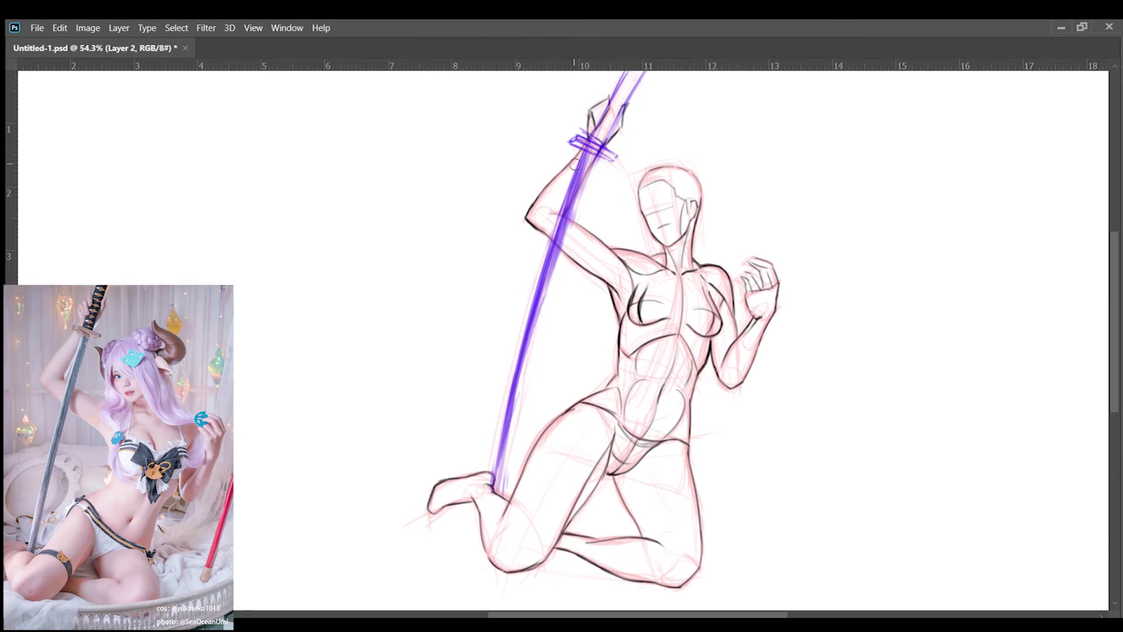
left_click_drag(595, 144, 494, 481)
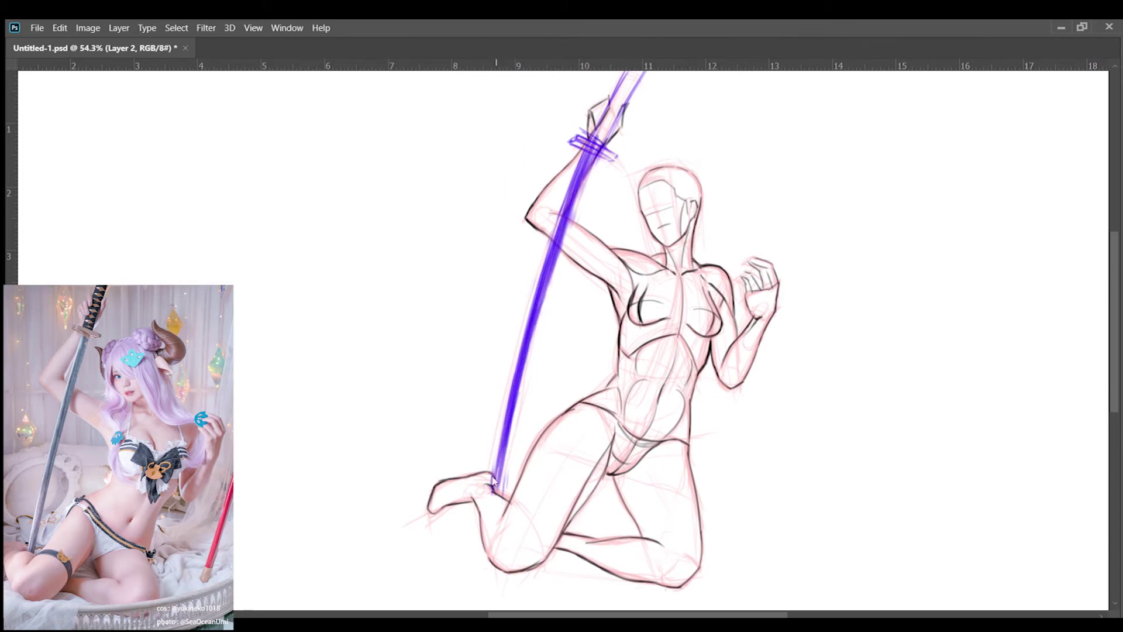
Draw cross-contour lines over both thighs and the lower legs.
scroll(800, 319, "down", 2)
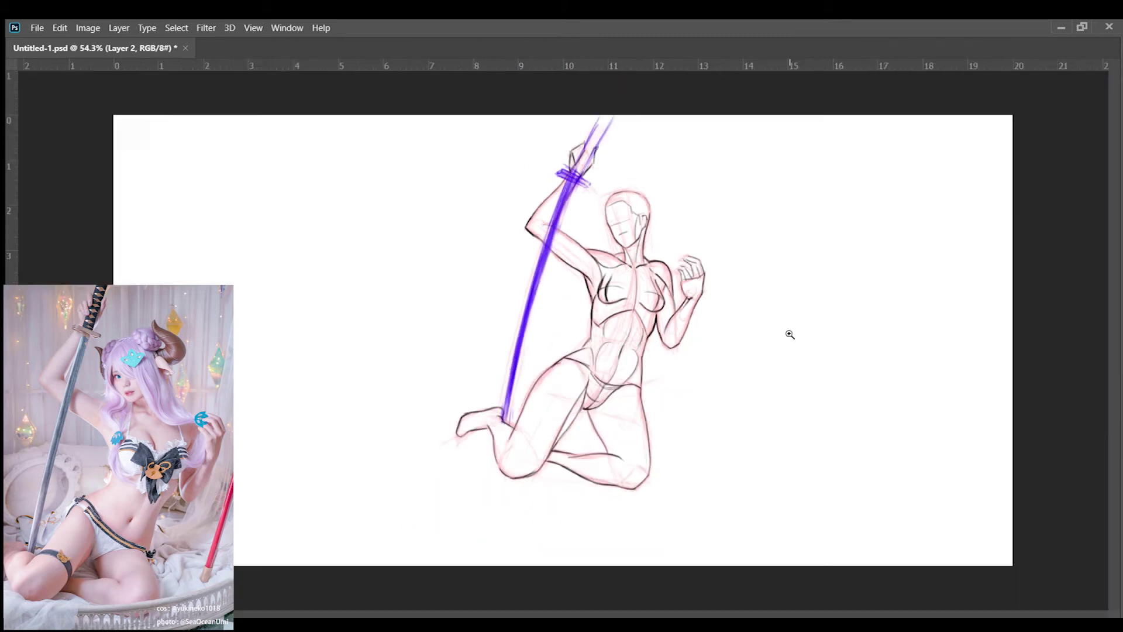
scroll(811, 319, "up", 3)
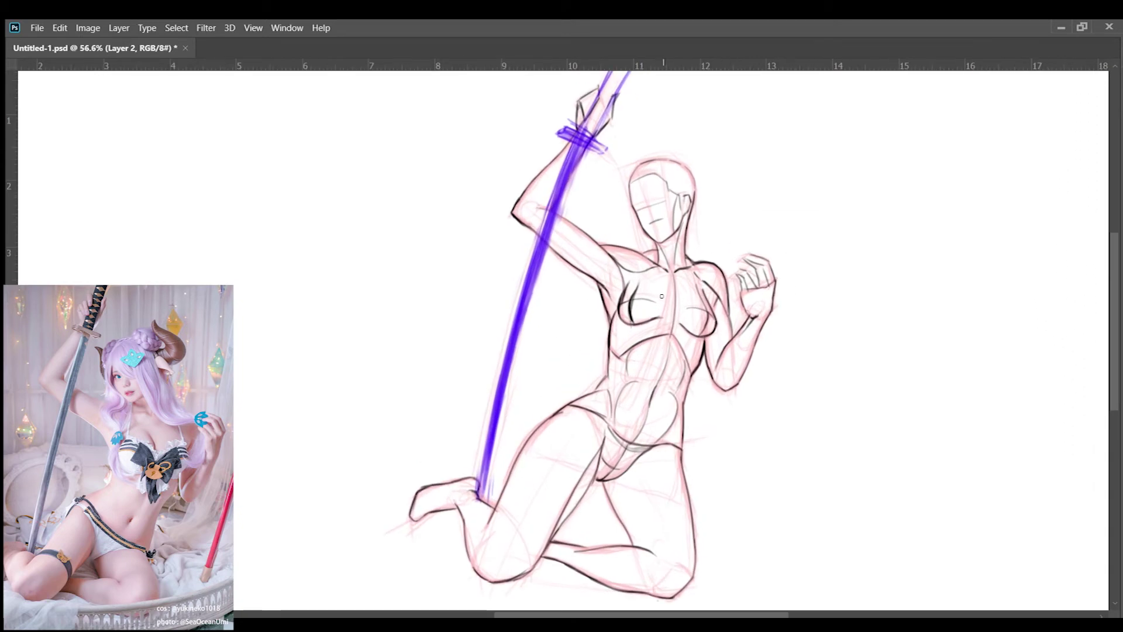
scroll(609, 384, "up", 2)
scroll(523, 456, "up", 2)
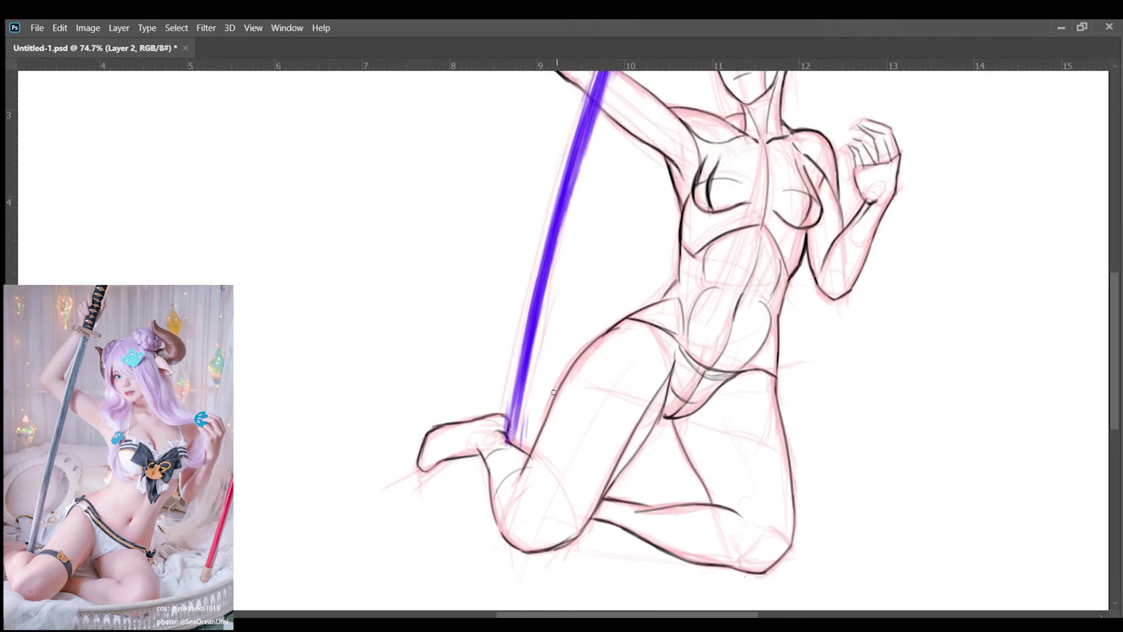
scroll(585, 386, "down", 1)
scroll(703, 369, "up", 1)
key("ctrl+z")
left_click_drag(671, 411, 757, 396)
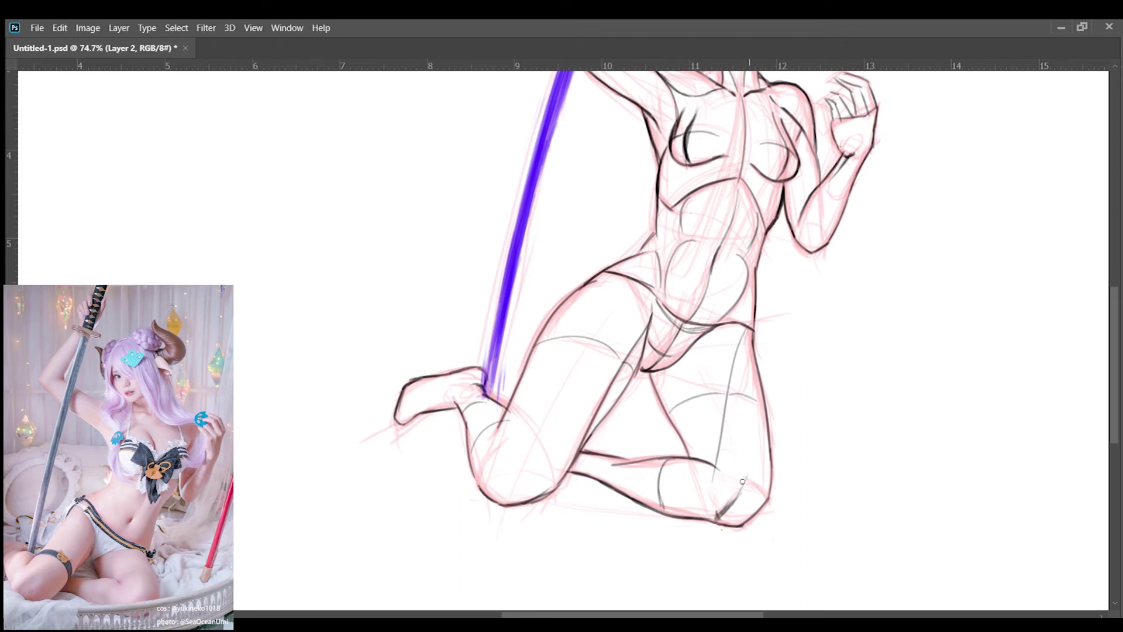
Add cross-contour lines to the raised arm and the opposite forearm.
scroll(517, 448, "down", 1)
scroll(544, 186, "up", 1)
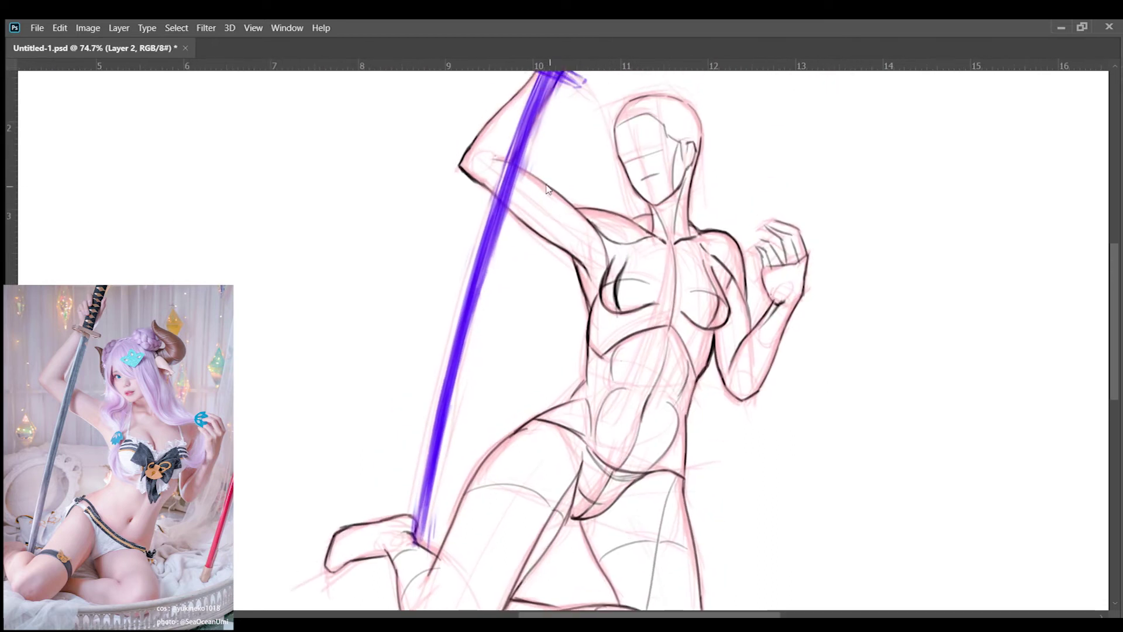
scroll(752, 351, "up", 2)
scroll(589, 318, "down", 2)
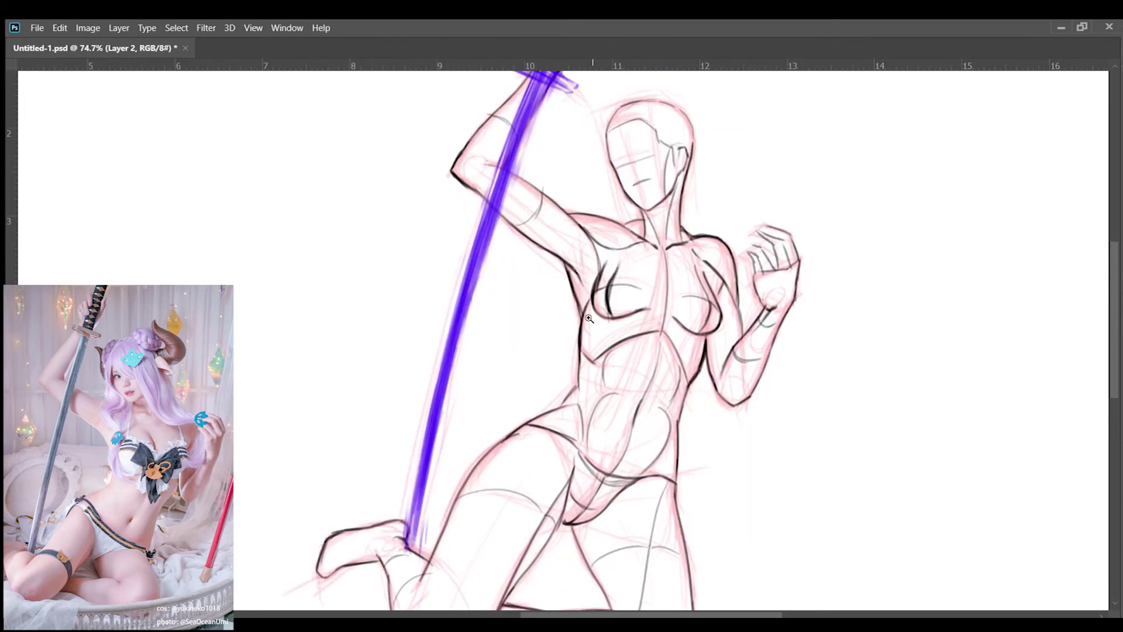
Draw short rib lines on the side of the ribcage beneath the sword-arm-side breast.
scroll(589, 318, "up", 2)
scroll(636, 363, "up", 1)
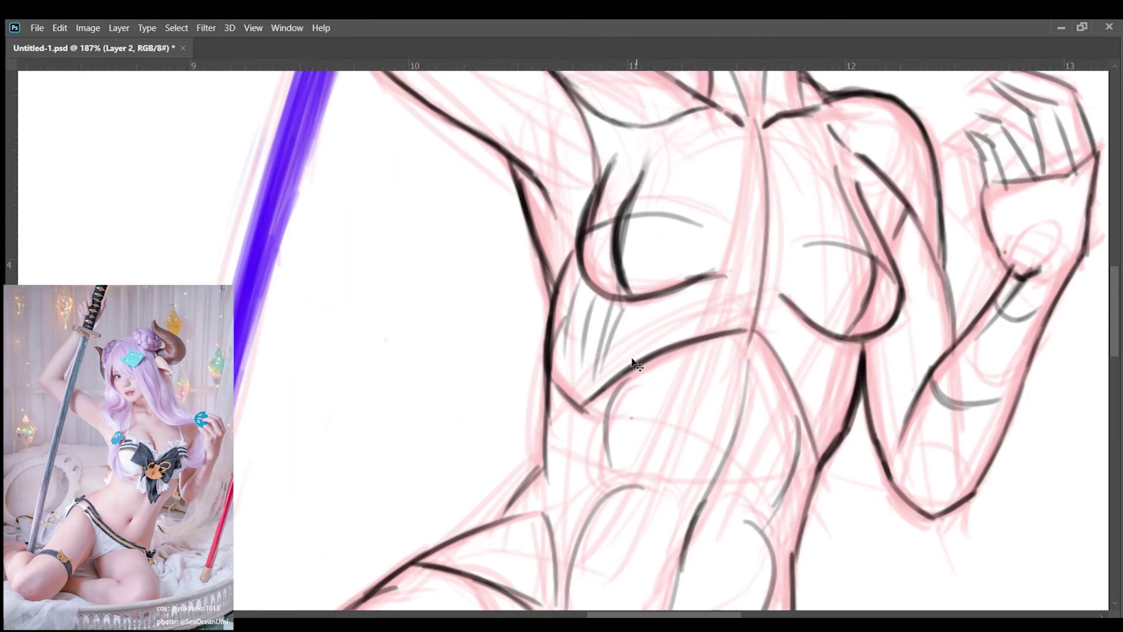
scroll(637, 364, "down", 1)
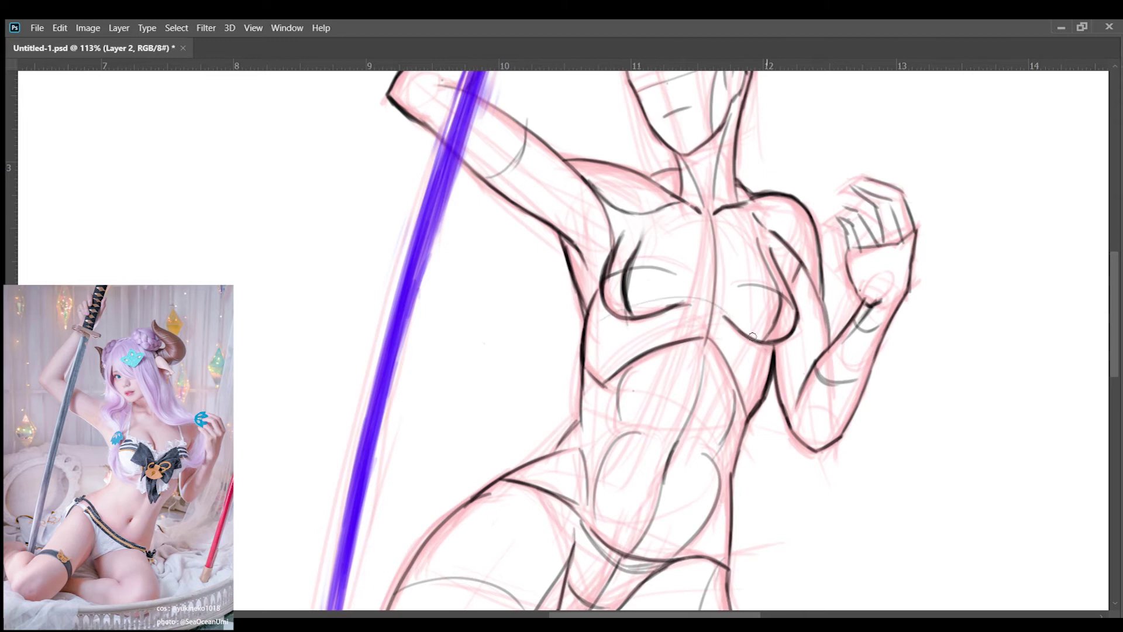
scroll(672, 359, "up", 1)
left_click_drag(579, 301, 553, 374)
left_click_drag(599, 281, 559, 390)
scroll(609, 374, "down", 2)
left_click_drag(569, 330, 562, 394)
scroll(601, 397, "down", 3)
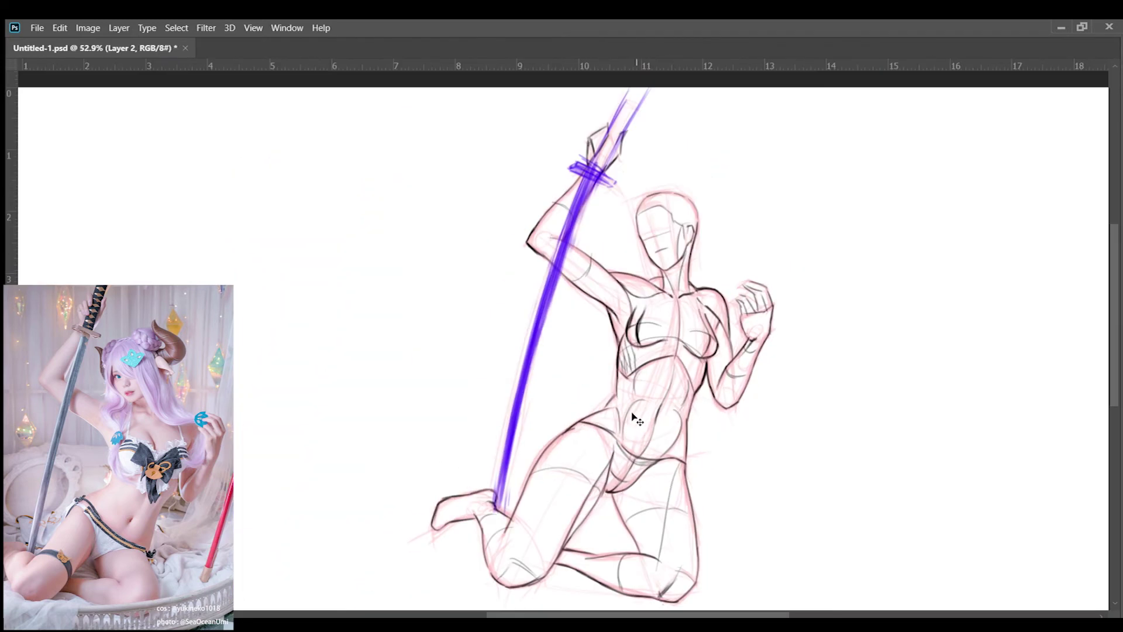
On Layer 3, draw a red horizontal guide line in the empty canvas and box in the figure's ribcage.
scroll(644, 509, "up", 1)
mouse_move(916, 285)
left_mouse_down()
mouse_move(1015, 304)
mouse_move(995, 299)
left_mouse_up()
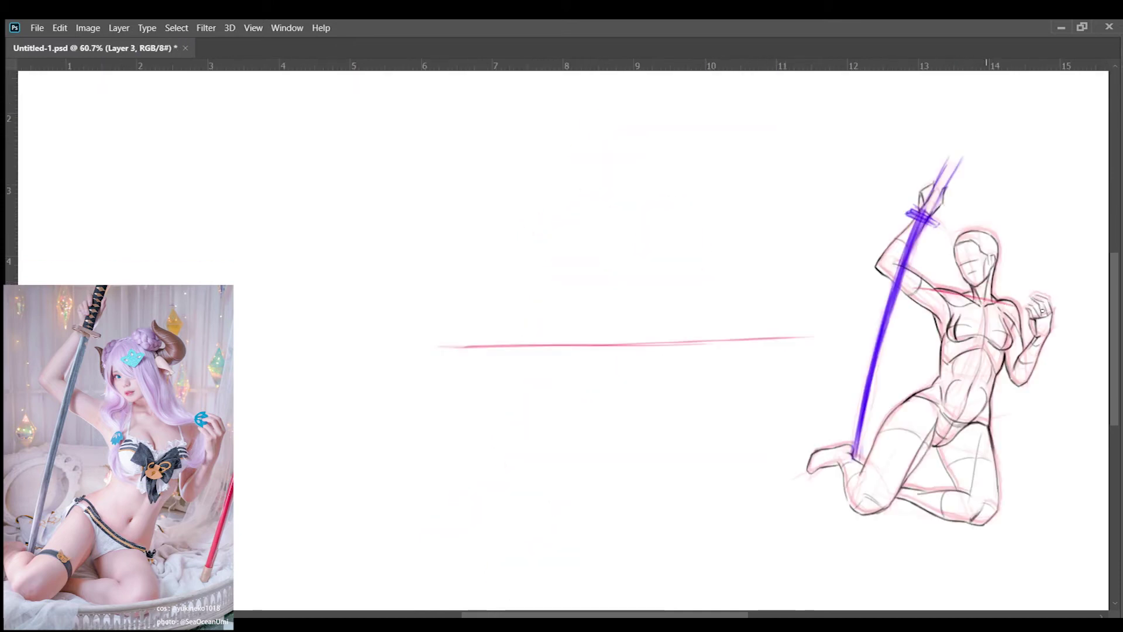
left_click_drag(1021, 301, 1008, 368)
left_click_drag(953, 289, 925, 357)
left_click_drag(936, 358, 999, 374)
left_click_drag(1029, 308, 1013, 358)
left_click_drag(927, 358, 999, 374)
Box in the inked figure's pelvis with red construction lines.
mouse_move(950, 280)
left_mouse_down()
mouse_move(938, 355)
mouse_move(989, 423)
left_mouse_up()
left_click_drag(905, 380, 879, 424)
left_click_drag(878, 423, 990, 468)
left_click_drag(1007, 422, 994, 444)
Sketch the upright sides of a second figure's torso block above the horizontal guide line.
left_click_drag(610, 253, 611, 209)
scroll(640, 255, "up", 1)
left_click_drag(673, 232, 672, 348)
left_click_drag(676, 234, 675, 319)
left_click_drag(609, 225, 606, 327)
left_click_drag(571, 231, 572, 321)
Draw the bottom plane of the second figure's torso block and curve its back edge.
mouse_move(556, 323)
left_mouse_down()
mouse_move(660, 372)
mouse_move(667, 360)
left_mouse_up()
left_click_drag(606, 319, 679, 346)
left_click_drag(661, 240, 662, 337)
left_click_drag(632, 212, 654, 307)
left_click_drag(635, 214, 661, 344)
Sketch the second figure's shoulder and raised upper arm, and restate the torso's sides.
left_click_drag(579, 210, 621, 216)
mouse_move(514, 144)
left_mouse_down()
mouse_move(569, 217)
mouse_move(617, 205)
left_mouse_up()
left_click_drag(613, 431, 634, 419)
left_click_drag(584, 368, 622, 364)
left_click_drag(640, 303, 673, 357)
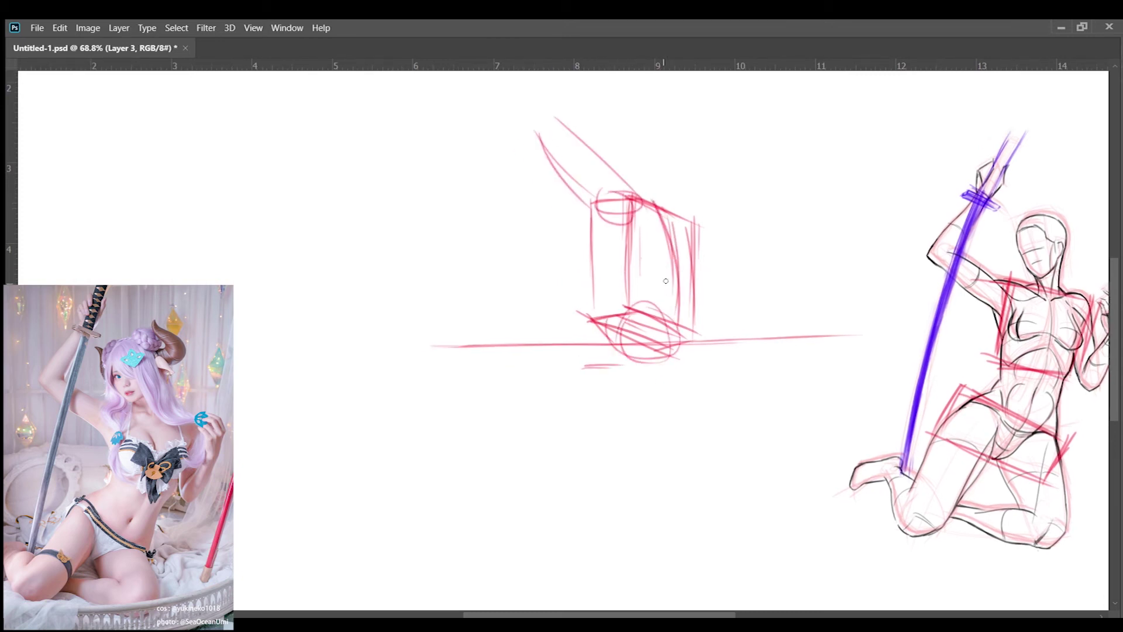
left_click_drag(586, 201, 602, 258)
left_click_drag(580, 196, 596, 272)
Block in the second figure's tilted pelvis below the horizontal guide line.
left_click_drag(570, 414, 614, 414)
left_click_drag(590, 358, 626, 402)
left_click_drag(632, 362, 697, 442)
mouse_move(572, 409)
left_mouse_down()
mouse_move(691, 427)
mouse_move(699, 445)
left_mouse_up()
left_click_drag(625, 366, 573, 401)
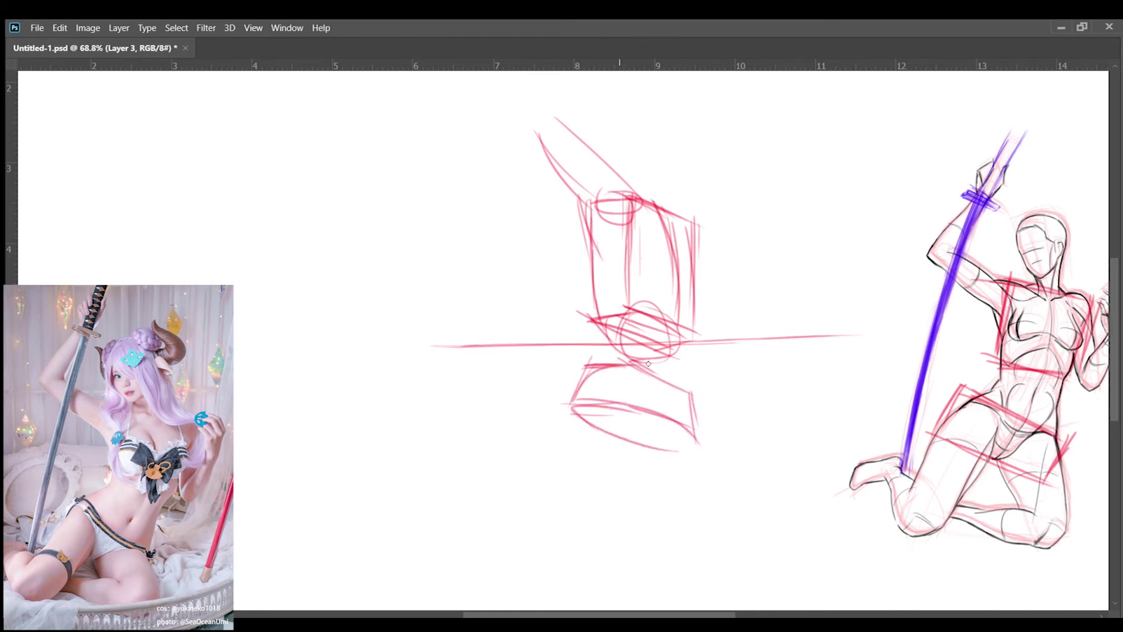
Draw converging ground-plane guide lines beneath the second figure.
scroll(646, 365, "down", 2)
left_click_drag(483, 535, 637, 552)
left_click_drag(488, 554, 514, 556)
mouse_move(448, 544)
left_mouse_down()
mouse_move(662, 574)
mouse_move(876, 532)
left_mouse_up()
Rough in the second figure's near thigh, knee and folded lower leg.
left_click_drag(641, 384, 709, 498)
left_click_drag(574, 462, 711, 498)
left_click_drag(620, 473, 681, 471)
mouse_move(660, 405)
left_mouse_down()
mouse_move(670, 396)
mouse_move(702, 495)
left_mouse_up()
mouse_move(596, 450)
left_mouse_down()
mouse_move(563, 495)
mouse_move(554, 475)
left_mouse_up()
left_click_drag(577, 463, 669, 452)
left_click_drag(595, 405, 647, 461)
scroll(714, 446, "up", 1)
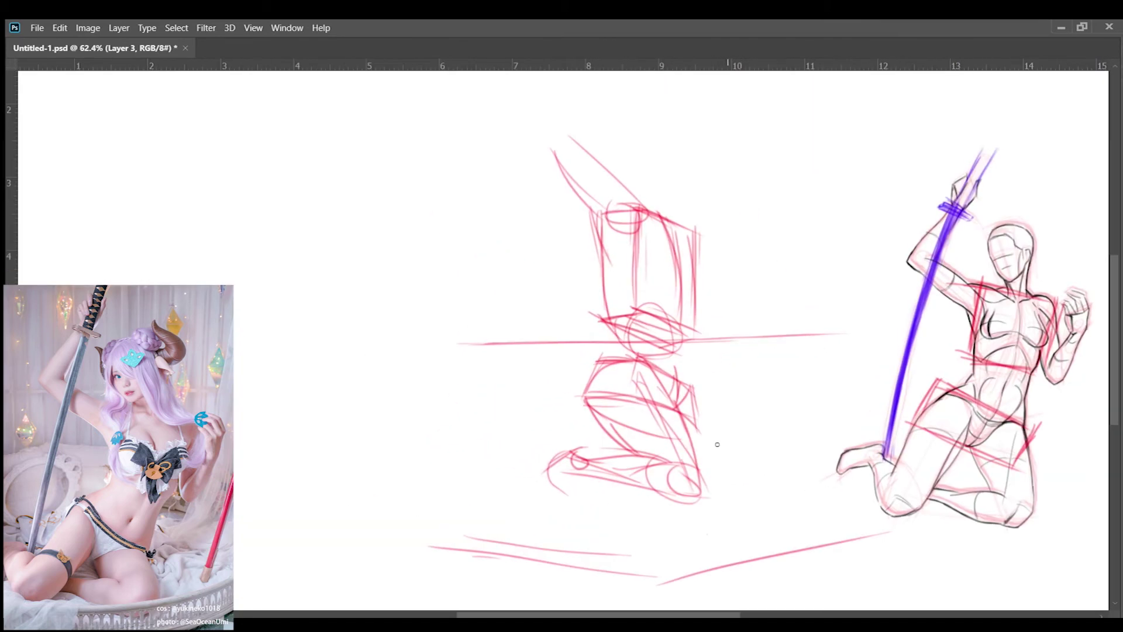
Extend the near thigh to a lower knee, connect the waist to the hips, and redraw the folded lower leg.
left_click_drag(723, 487, 703, 499)
left_click_drag(760, 468, 547, 471)
left_click_drag(719, 487, 715, 509)
left_click_drag(582, 403, 703, 503)
left_click_drag(644, 374, 711, 468)
left_click_drag(684, 416, 728, 495)
mouse_move(600, 319)
left_mouse_down()
mouse_move(588, 433)
mouse_move(632, 445)
left_mouse_up()
mouse_move(738, 500)
left_mouse_down()
mouse_move(711, 520)
mouse_move(735, 518)
left_mouse_up()
mouse_move(731, 450)
left_mouse_down()
mouse_move(698, 523)
mouse_move(555, 485)
mouse_move(720, 491)
left_mouse_up()
mouse_move(606, 465)
left_mouse_down()
mouse_move(715, 497)
mouse_move(577, 485)
left_mouse_up()
left_click_drag(575, 486, 734, 518)
Sketch a trial foot at the end of the near lower leg and undo those strokes.
mouse_move(592, 448)
left_mouse_down()
mouse_move(566, 516)
mouse_move(583, 475)
mouse_move(548, 495)
left_mouse_up()
left_click_drag(569, 467, 542, 515)
left_click_drag(567, 489, 550, 524)
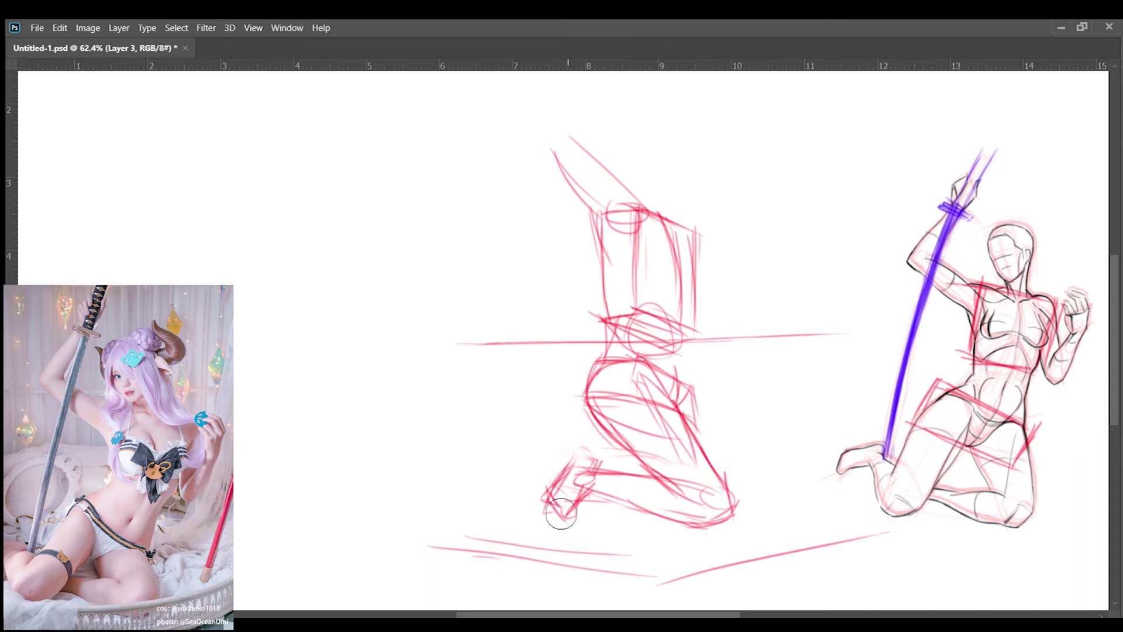
key("ctrl+z")
key("ctrl+z")
key("ctrl+z")
key("ctrl+z")
key("ctrl+z")
Restate the near lower leg and sketch the far thigh and knee extending away from the hips.
left_click_drag(576, 471, 637, 474)
mouse_move(583, 490)
left_mouse_down()
mouse_move(640, 499)
mouse_move(790, 461)
left_mouse_up()
left_click_drag(685, 383, 812, 464)
left_click_drag(608, 419, 827, 475)
left_click_drag(748, 513, 792, 483)
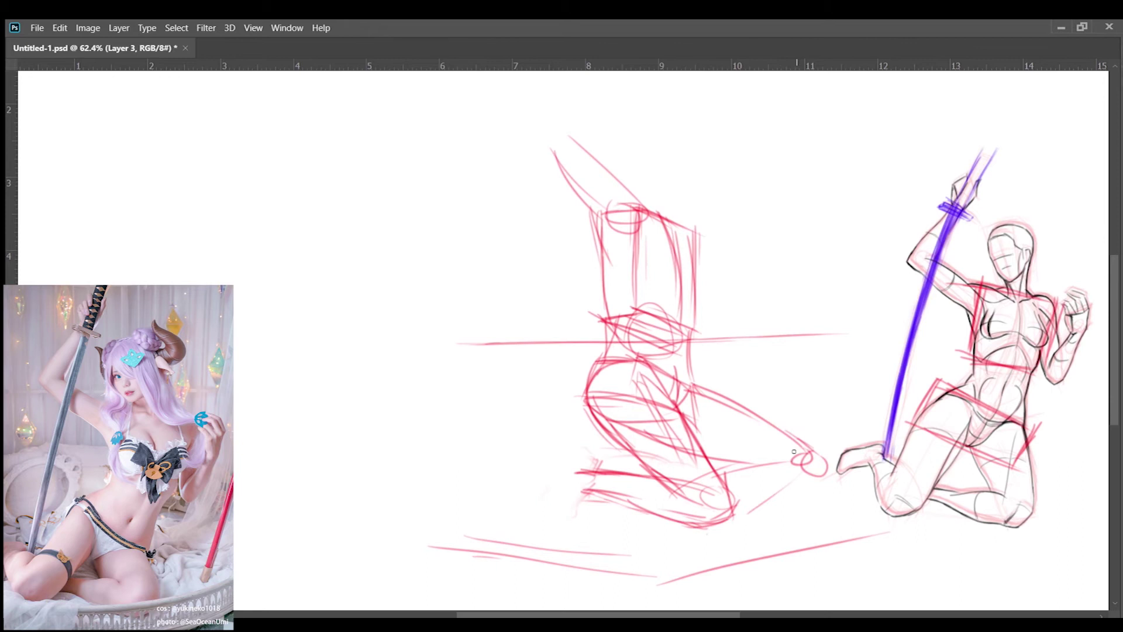
Erase the far knee and redraw the far thigh shorter with its knee closer to the body.
mouse_move(778, 432)
left_mouse_down()
mouse_move(784, 468)
mouse_move(813, 469)
left_mouse_up()
key("e")
key("b")
left_click_drag(691, 391, 781, 428)
left_click_drag(781, 424, 776, 464)
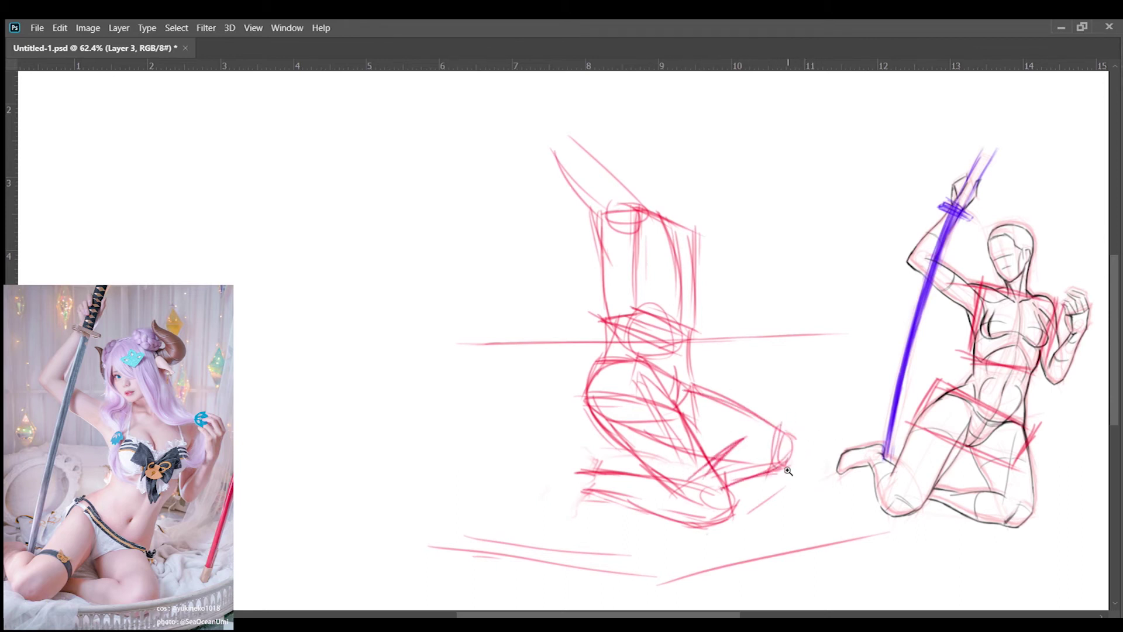
scroll(691, 475, "up", 2)
scroll(620, 442, "down", 4)
scroll(629, 405, "up", 2)
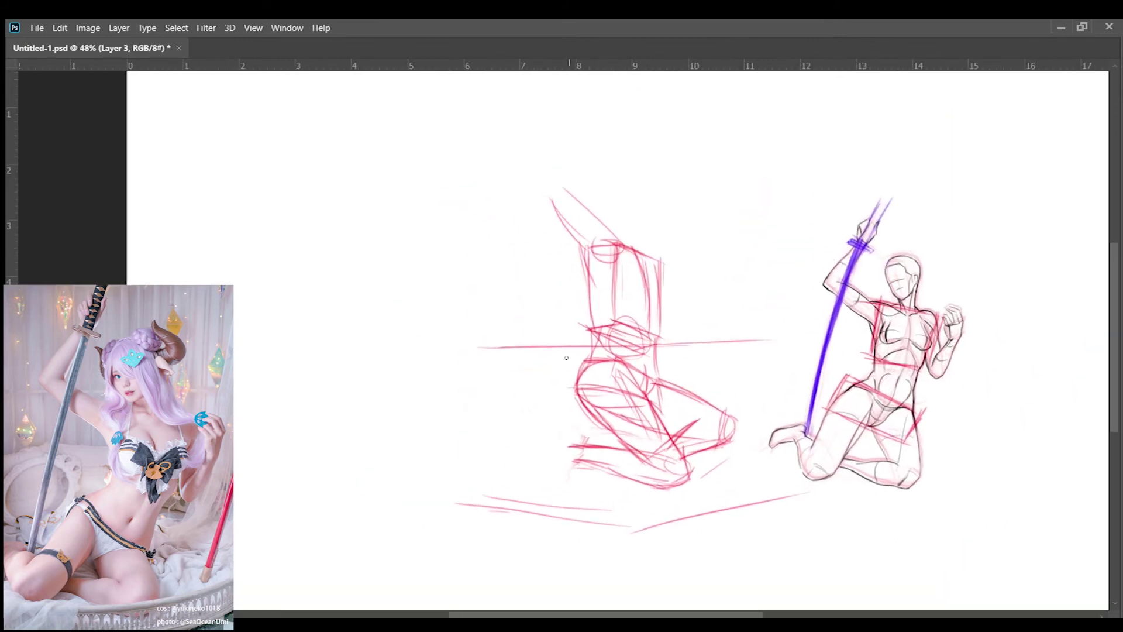
Sketch the near foot and strengthen the second figure's ribcage edge and torso side.
left_click_drag(567, 464, 627, 471)
left_click_drag(556, 456, 636, 450)
mouse_move(651, 337)
left_mouse_down()
mouse_move(659, 254)
mouse_move(591, 322)
mouse_move(600, 319)
left_mouse_up()
left_click_drag(585, 247, 597, 336)
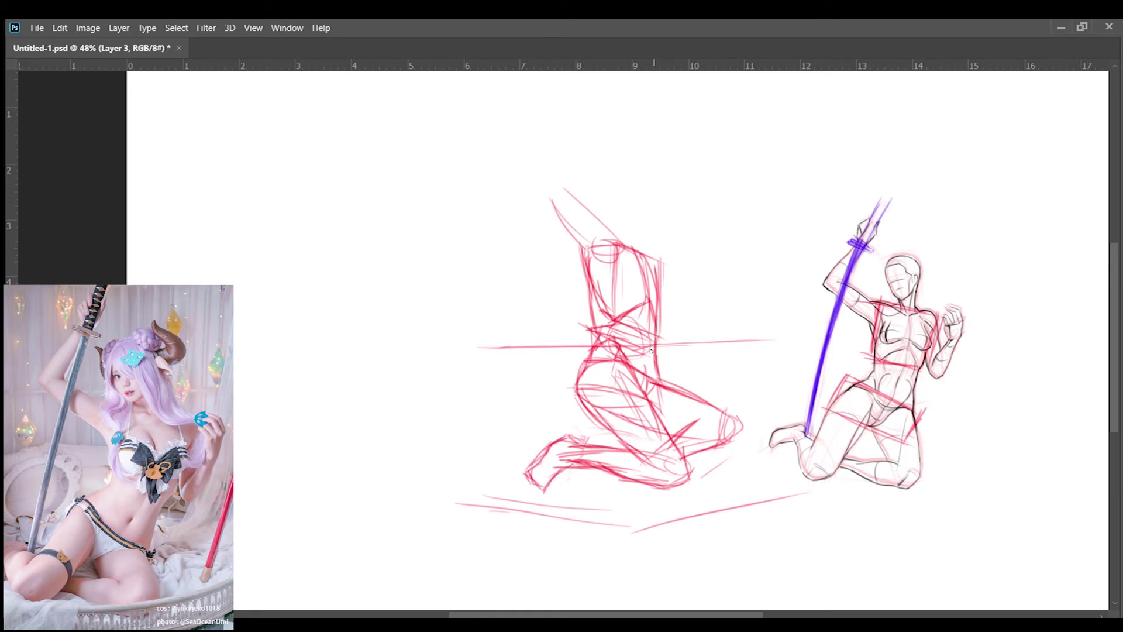
Sketch the bent front arm with its elbow at waist height, forearm raised and the first lines of the hand.
mouse_move(672, 276)
left_mouse_down()
mouse_move(694, 332)
mouse_move(674, 325)
mouse_move(696, 401)
left_mouse_up()
left_click_drag(672, 317, 699, 401)
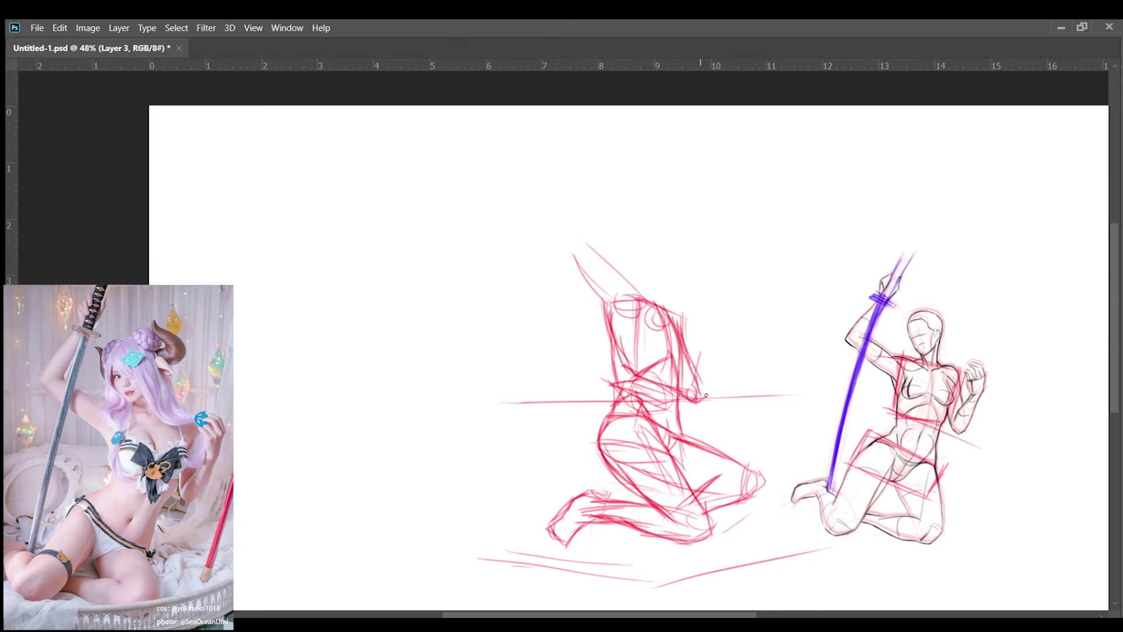
left_click_drag(719, 334, 695, 403)
left_click_drag(714, 303, 753, 315)
left_click_drag(717, 316, 733, 310)
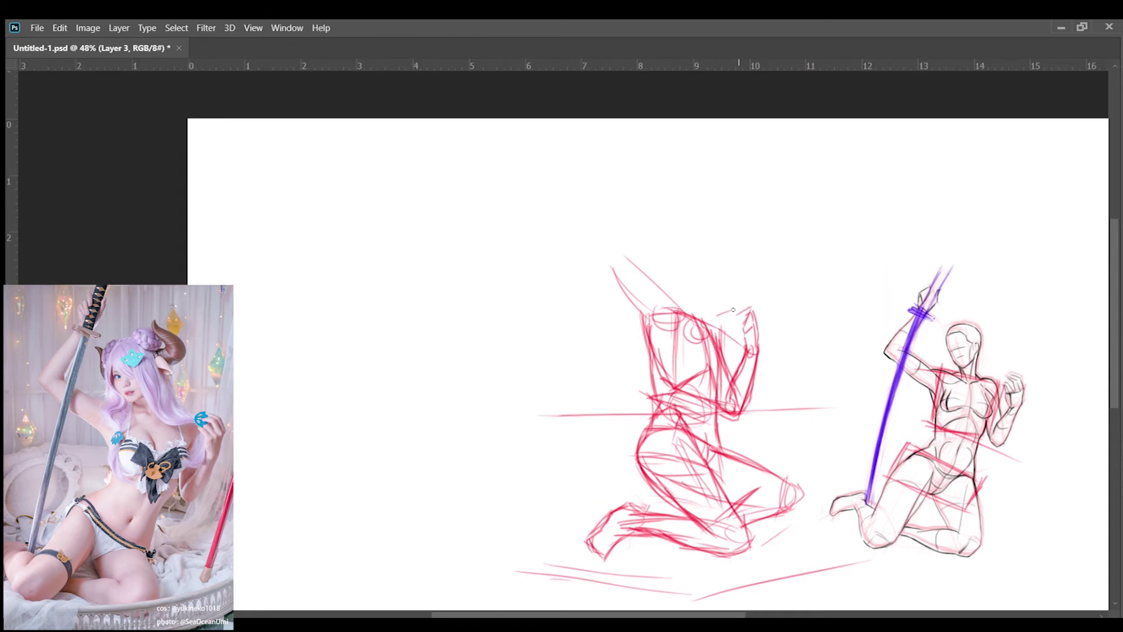
Sketch a tall box above the shoulders for the second figure's head, with inner construction lines and a neck below.
scroll(687, 289, "up", 2)
left_click_drag(674, 239, 698, 306)
left_click_drag(656, 257, 702, 247)
left_click_drag(708, 245, 710, 299)
left_click_drag(700, 246, 690, 308)
left_click_drag(667, 245, 679, 308)
left_click_drag(709, 238, 712, 307)
mouse_move(658, 241)
left_mouse_down()
mouse_move(708, 238)
mouse_move(655, 308)
left_mouse_up()
left_click_drag(675, 319, 714, 304)
scroll(689, 356, "down", 1)
left_click_drag(689, 356, 699, 357)
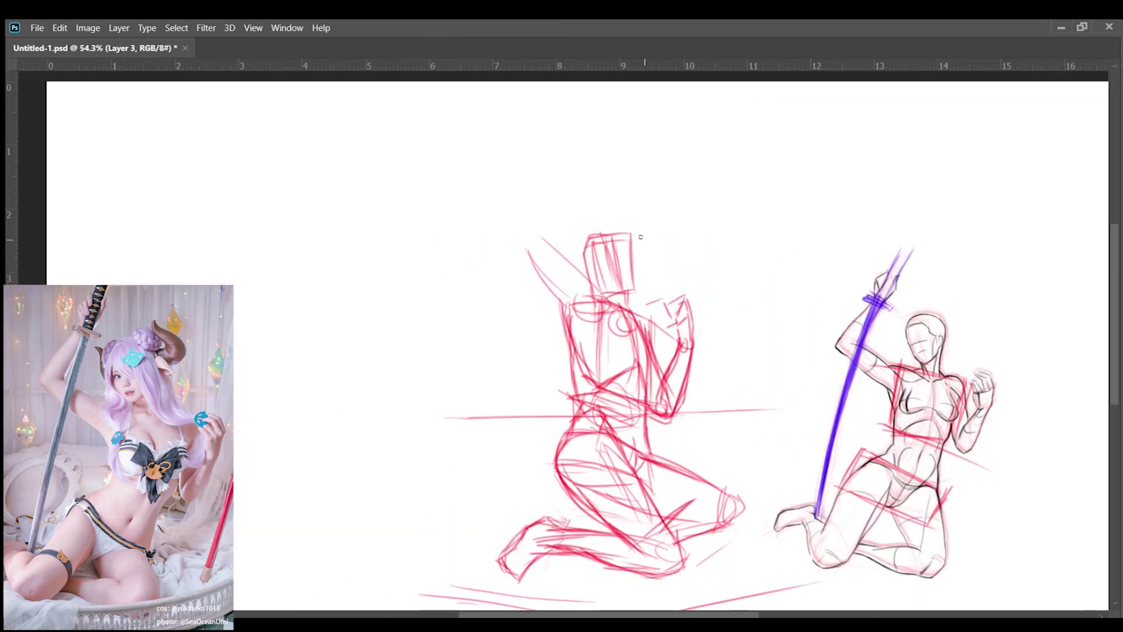
Strengthen the head box and its side plane, and restate the neck, shoulder and chest lines.
scroll(614, 235, "up", 1)
mouse_move(578, 225)
left_mouse_down()
mouse_move(627, 222)
mouse_move(617, 295)
mouse_move(637, 220)
left_mouse_up()
left_click_drag(621, 240, 623, 294)
left_click_drag(635, 219, 639, 281)
mouse_move(586, 223)
left_mouse_down()
mouse_move(586, 292)
mouse_move(604, 327)
left_mouse_up()
left_click_drag(567, 263, 604, 321)
left_click_drag(638, 223, 644, 300)
left_click_drag(633, 295, 669, 378)
left_click_drag(601, 339, 616, 366)
mouse_move(634, 364)
left_mouse_down()
mouse_move(656, 378)
mouse_move(652, 362)
left_mouse_up()
scroll(572, 397, "up", 1)
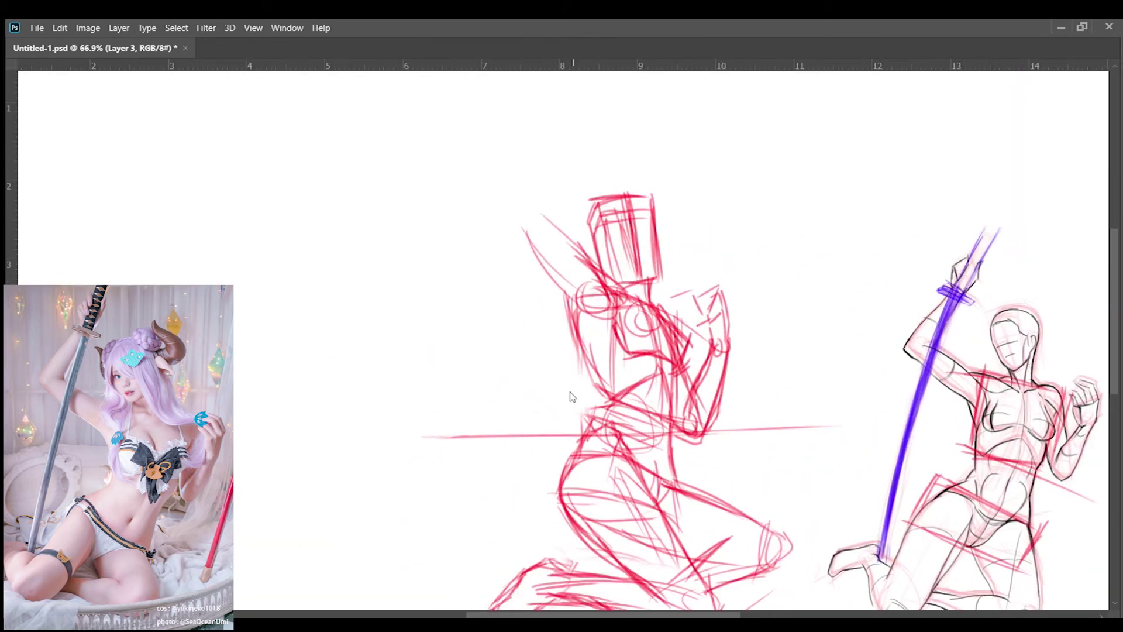
Restate the shoulder line and mark the raised elbow's height across the inked figure with a horizontal line.
scroll(571, 394, "down", 4)
scroll(564, 389, "up", 2)
left_click_drag(560, 354, 533, 428)
left_click_drag(620, 305, 683, 348)
left_click_drag(830, 370, 939, 369)
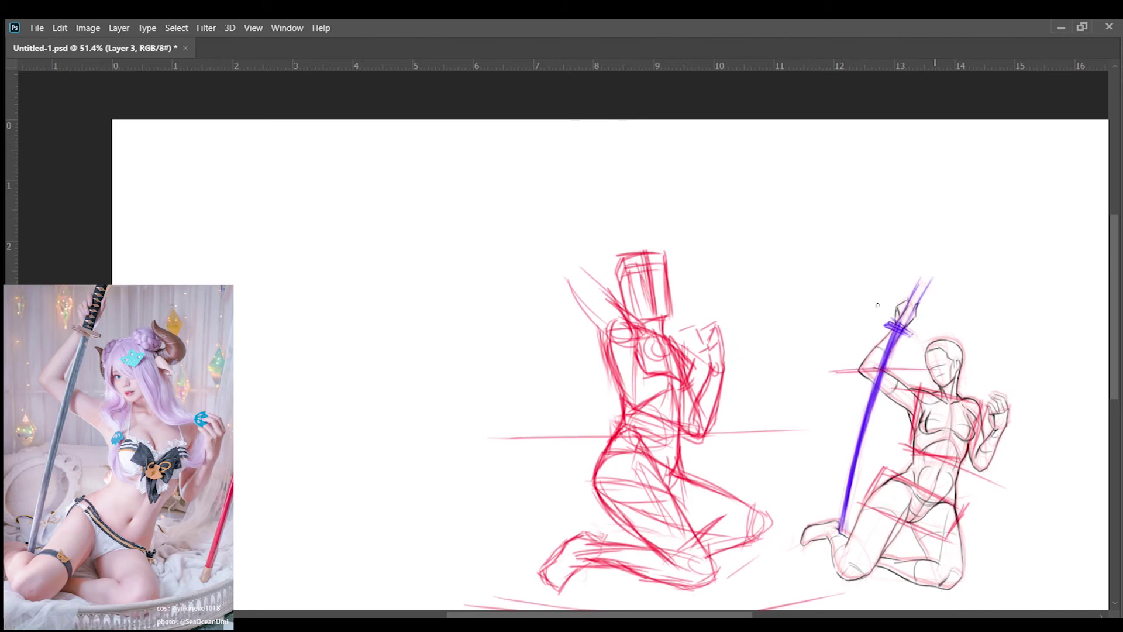
Sketch the raised arm bent above the shoulder and a near-vertical line for the sword blade.
left_click_drag(559, 268, 639, 332)
mouse_move(606, 176)
left_mouse_down()
mouse_move(594, 535)
mouse_move(593, 430)
left_mouse_up()
left_click_drag(603, 228, 600, 466)
mouse_move(602, 181)
left_mouse_down()
mouse_move(556, 281)
mouse_move(579, 287)
left_mouse_up()
scroll(603, 178, "up", 2)
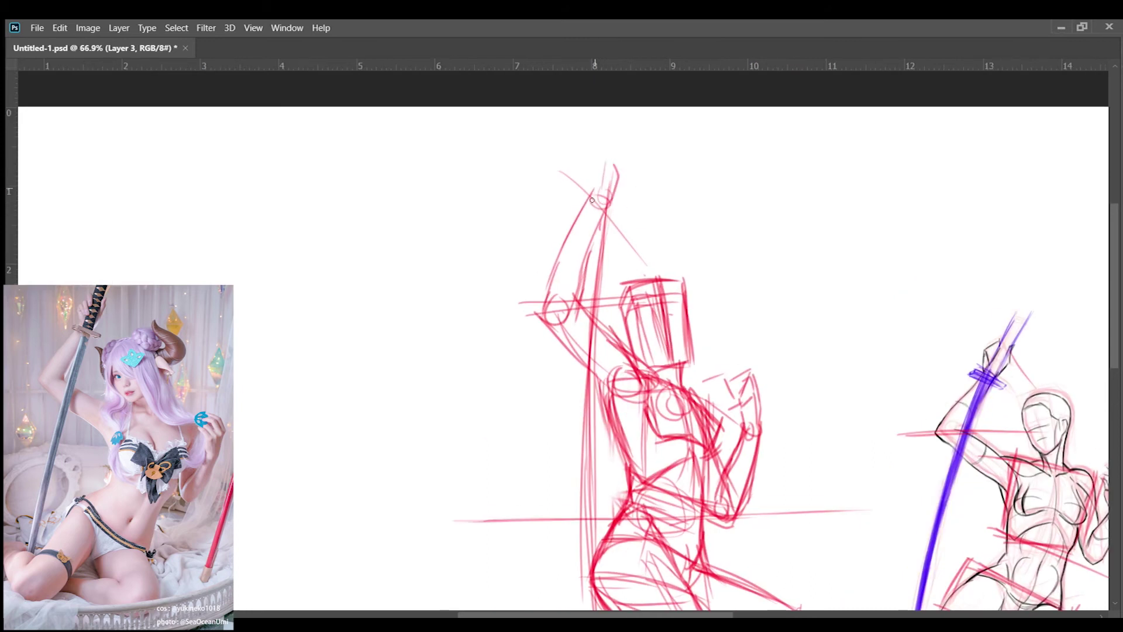
Sketch the gripping hand at the top of the raised arm and restate the forearm and upper arm.
left_click_drag(596, 152, 600, 198)
left_click_drag(619, 143, 614, 196)
left_click_drag(611, 147, 543, 295)
scroll(620, 293, "down", 5)
scroll(640, 335, "up", 5)
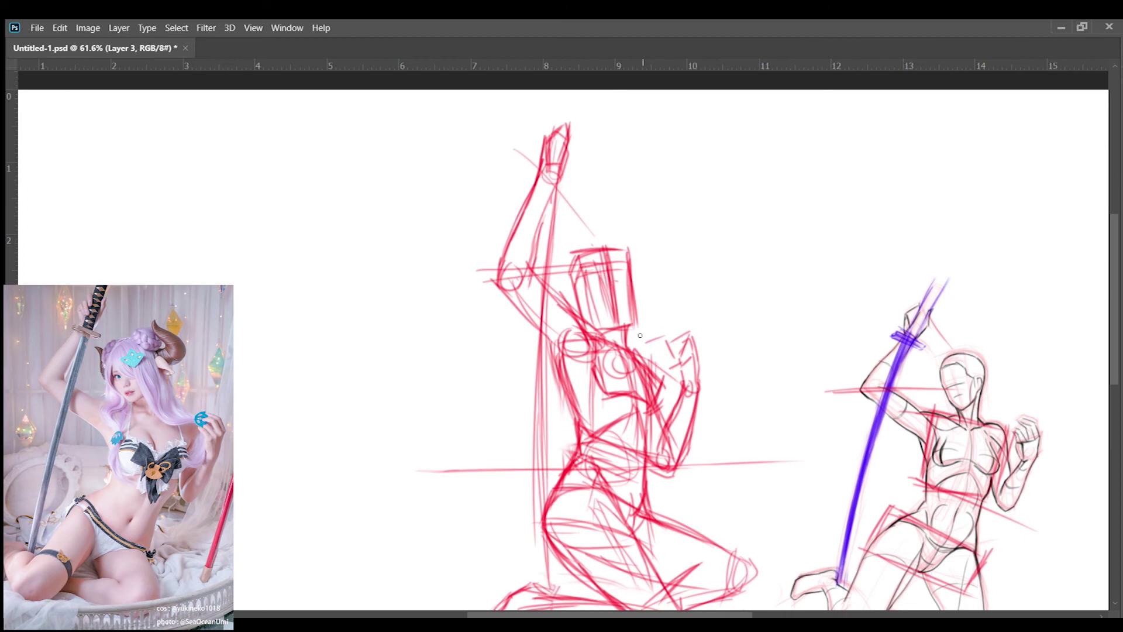
left_click_drag(553, 175, 543, 309)
mouse_move(536, 354)
left_mouse_down()
mouse_move(515, 227)
mouse_move(495, 295)
left_mouse_up()
scroll(644, 274, "down", 3)
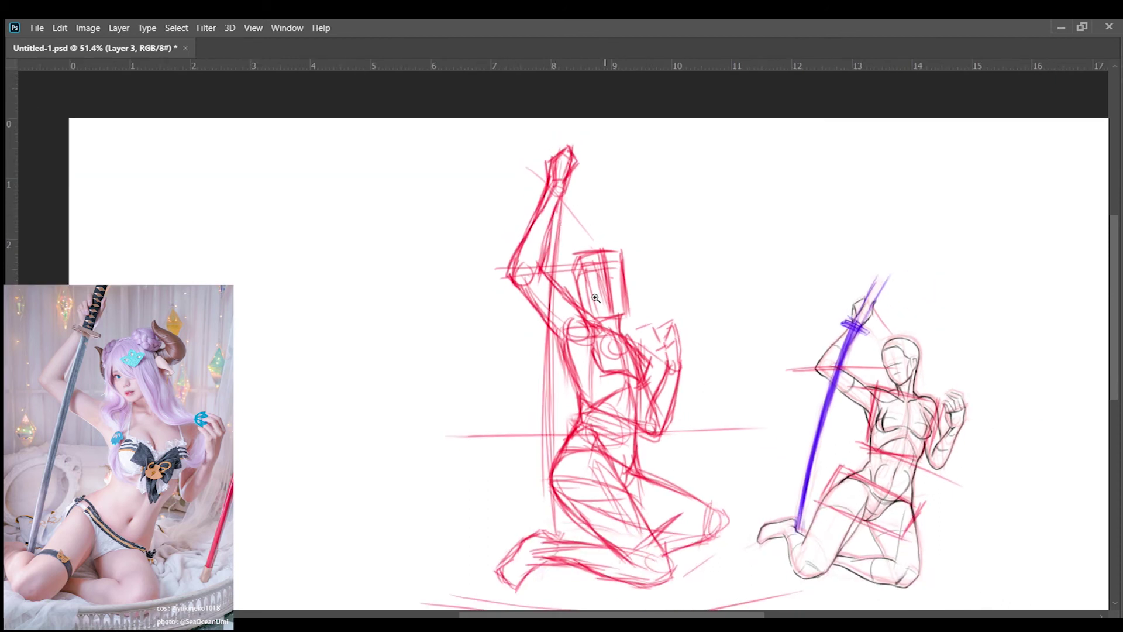
Run the sword line from above the raised hand down to the near heel, and restate the waist and far hip.
left_click_drag(577, 138, 553, 509)
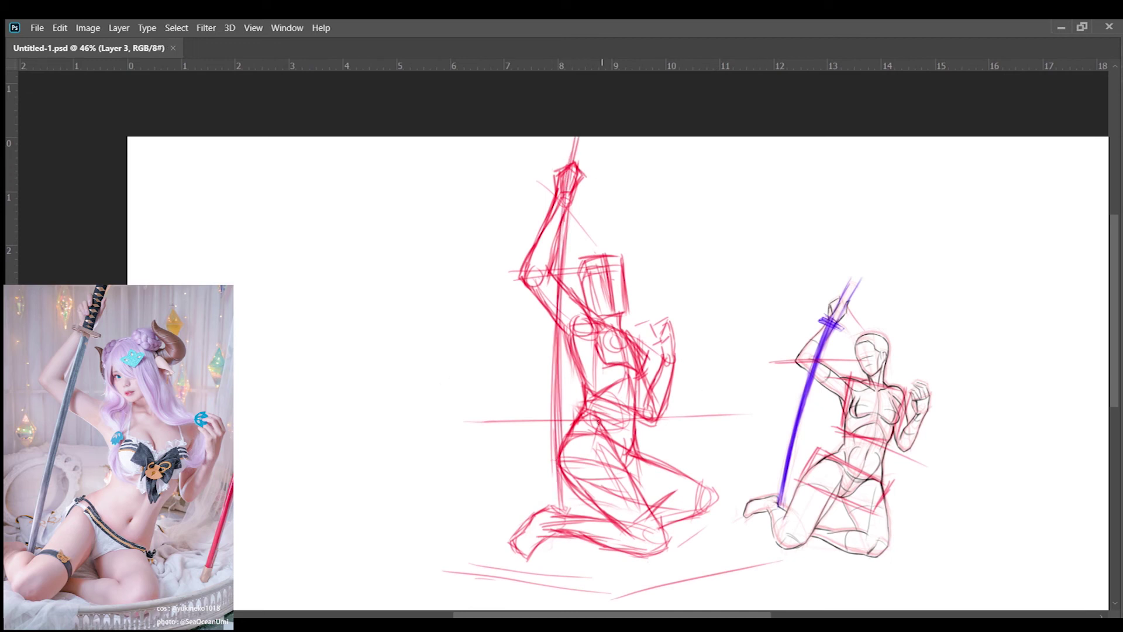
scroll(552, 493, "up", 2)
mouse_move(573, 409)
left_mouse_down()
mouse_move(646, 428)
mouse_move(662, 445)
mouse_move(583, 421)
left_mouse_up()
left_click_drag(682, 407, 620, 379)
scroll(644, 409, "down", 4)
scroll(564, 471, "up", 2)
scroll(564, 471, "up", 2)
scroll(590, 458, "down", 3)
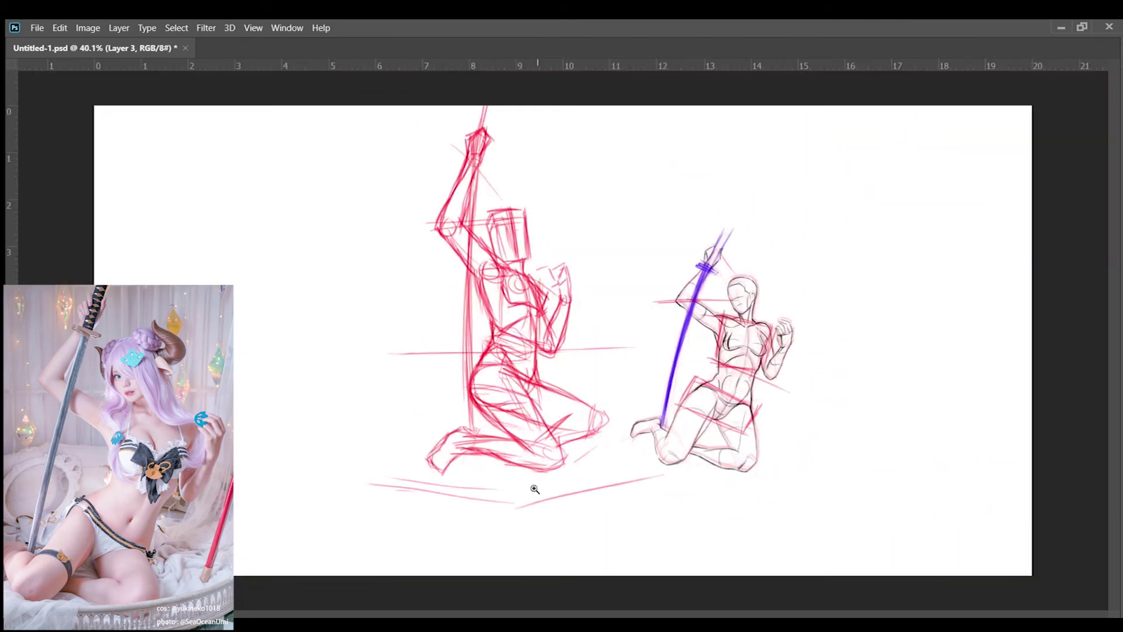
Rework the far leg by rounding its knee and darkening the underside of the folded lower leg.
scroll(532, 489, "up", 3)
scroll(778, 531, "up", 1)
mouse_move(673, 422)
left_mouse_down()
mouse_move(766, 462)
mouse_move(775, 515)
mouse_move(702, 497)
left_mouse_up()
left_click_drag(761, 518, 679, 530)
mouse_move(731, 472)
left_mouse_down()
mouse_move(661, 518)
mouse_move(685, 537)
left_mouse_up()
scroll(731, 527, "down", 3)
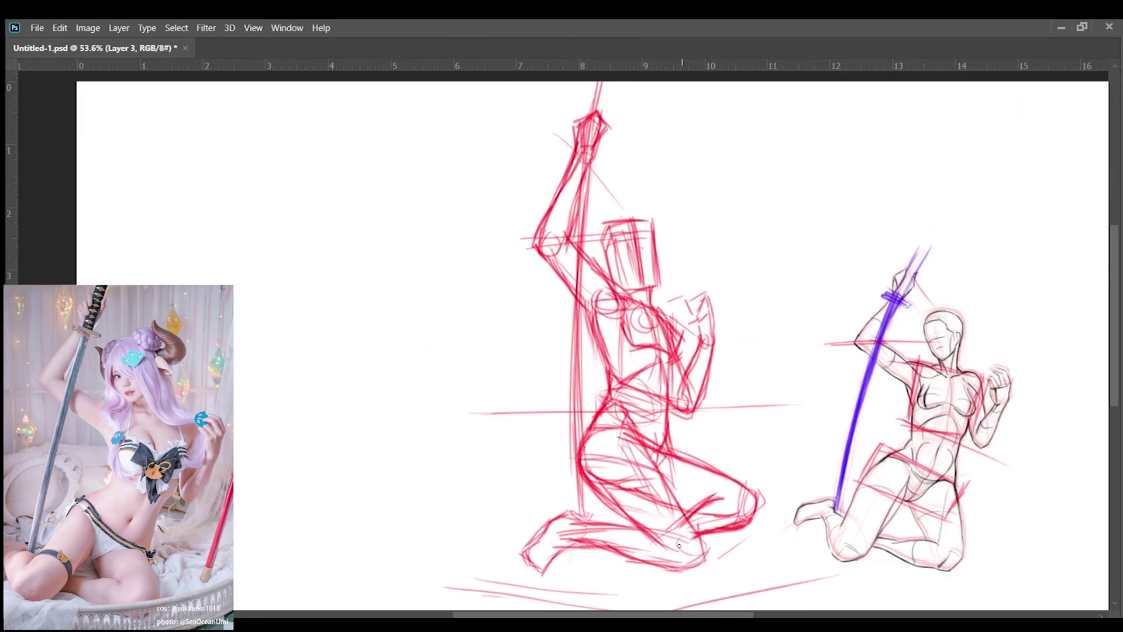
Strengthen the contours of the near thigh, knee and underside of the folded lower leg.
scroll(750, 549, "up", 2)
scroll(773, 531, "up", 2)
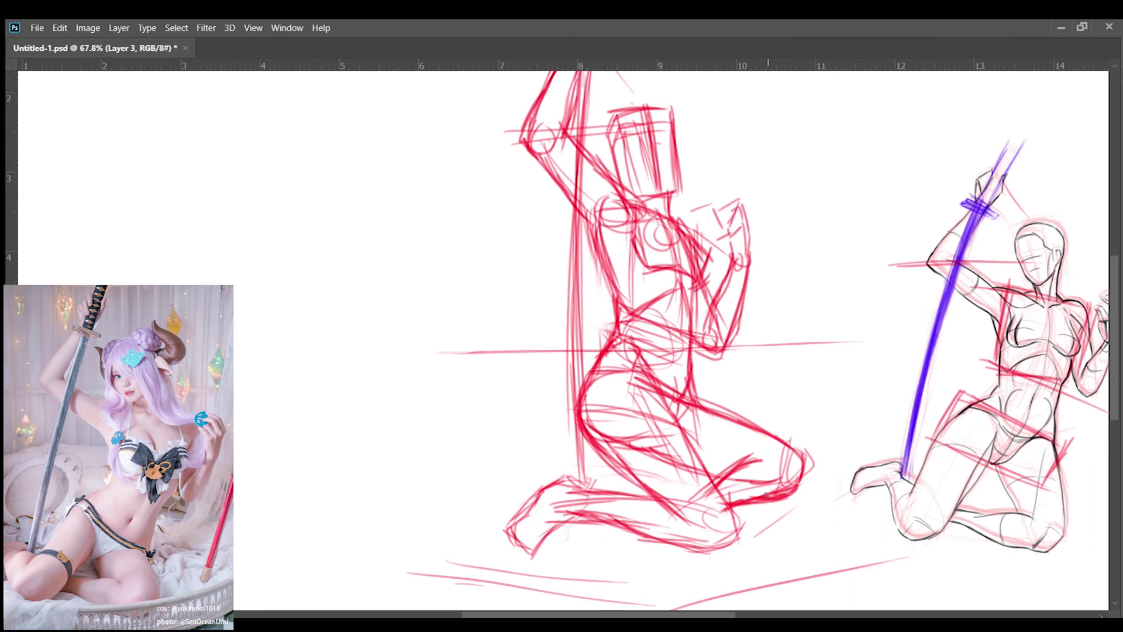
mouse_move(710, 463)
left_mouse_down()
mouse_move(729, 498)
mouse_move(705, 559)
left_mouse_up()
scroll(715, 512, "down", 3)
scroll(715, 512, "up", 4)
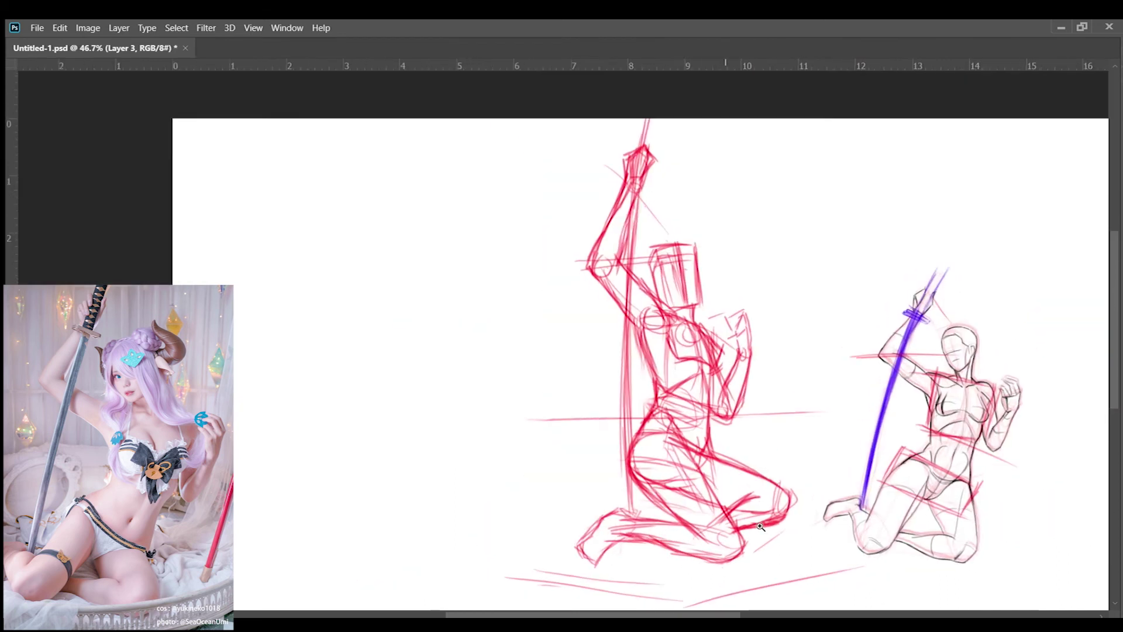
scroll(715, 513, "up", 2)
scroll(715, 513, "down", 3)
scroll(715, 512, "up", 3)
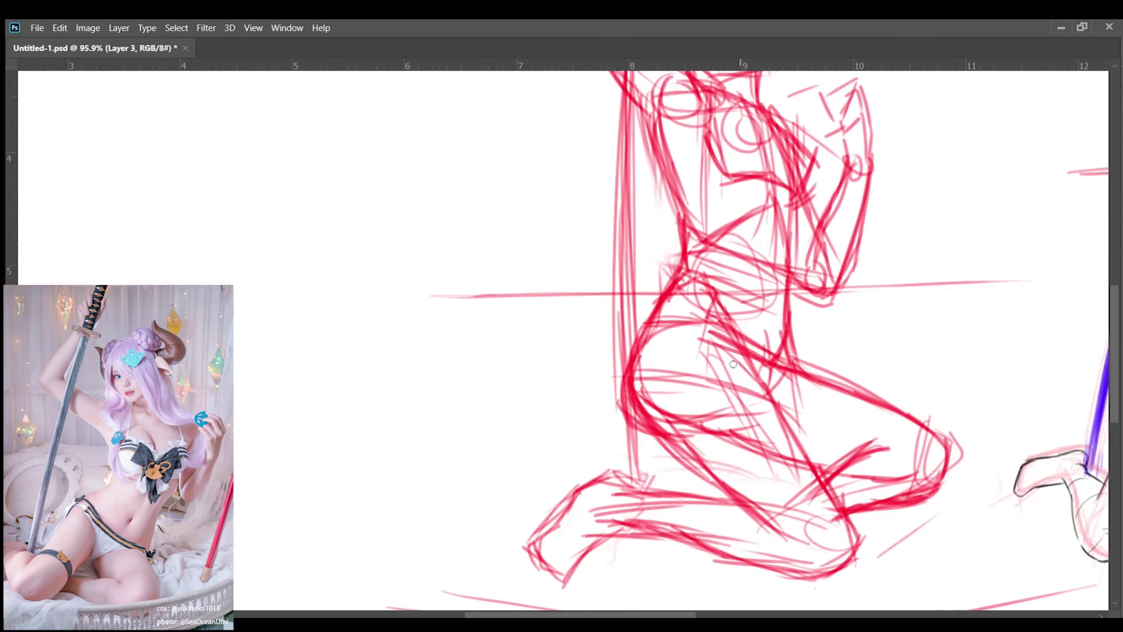
scroll(734, 500, "down", 2)
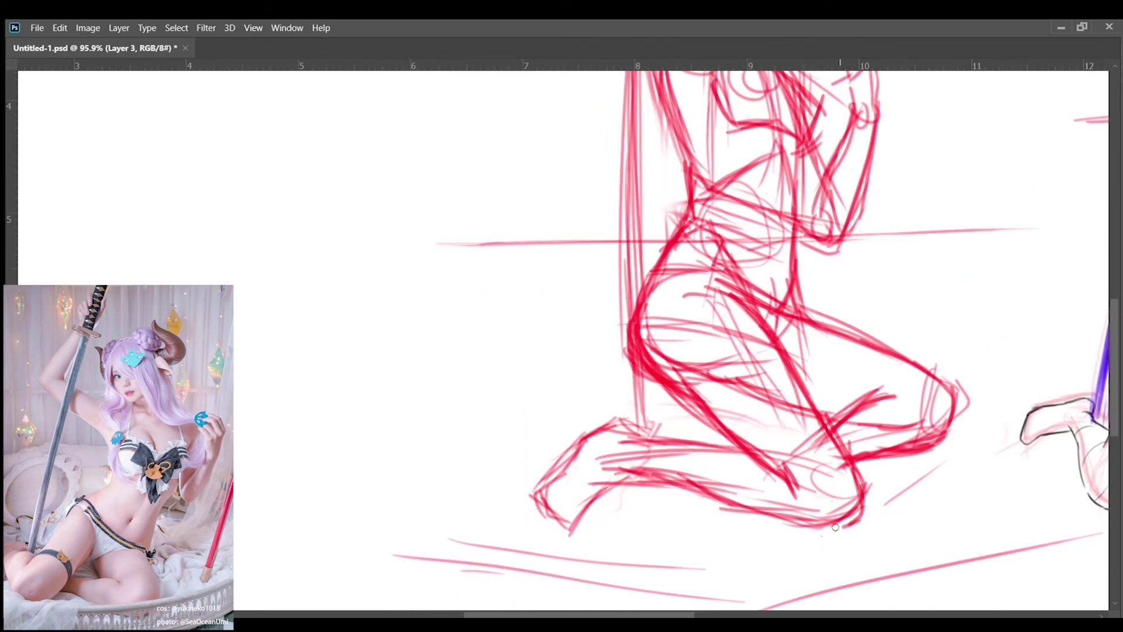
mouse_move(667, 477)
left_mouse_down()
mouse_move(860, 523)
mouse_move(866, 482)
left_mouse_up()
scroll(842, 532, "down", 5)
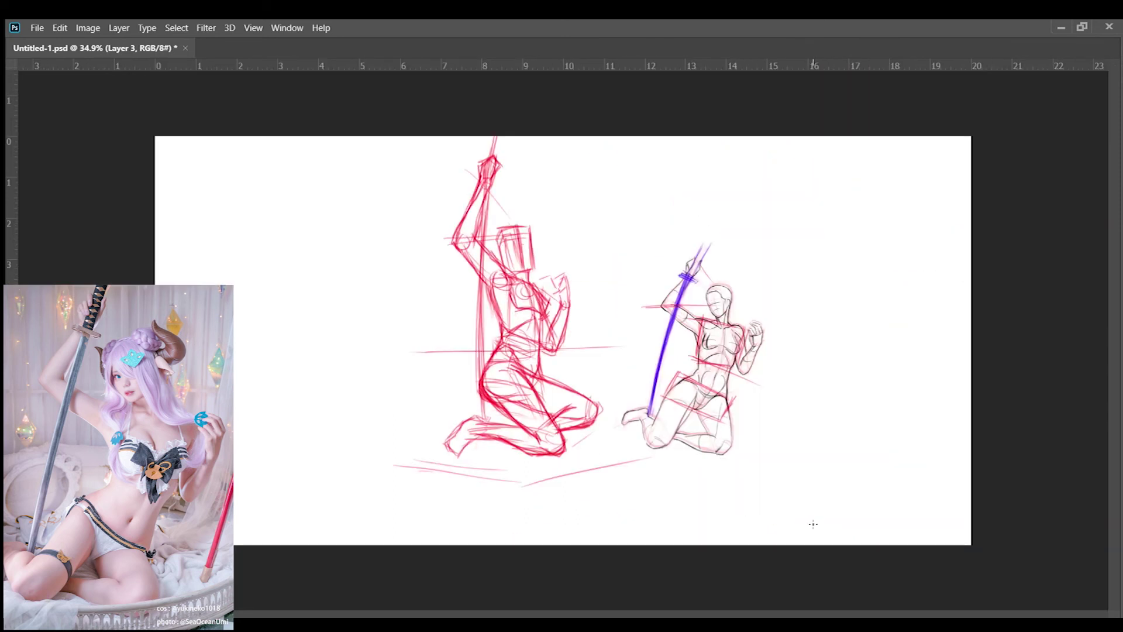
Draw converging perspective lines across the ground around the kneeling figure and extend the horizon line sideways.
left_click_drag(750, 527, 803, 534)
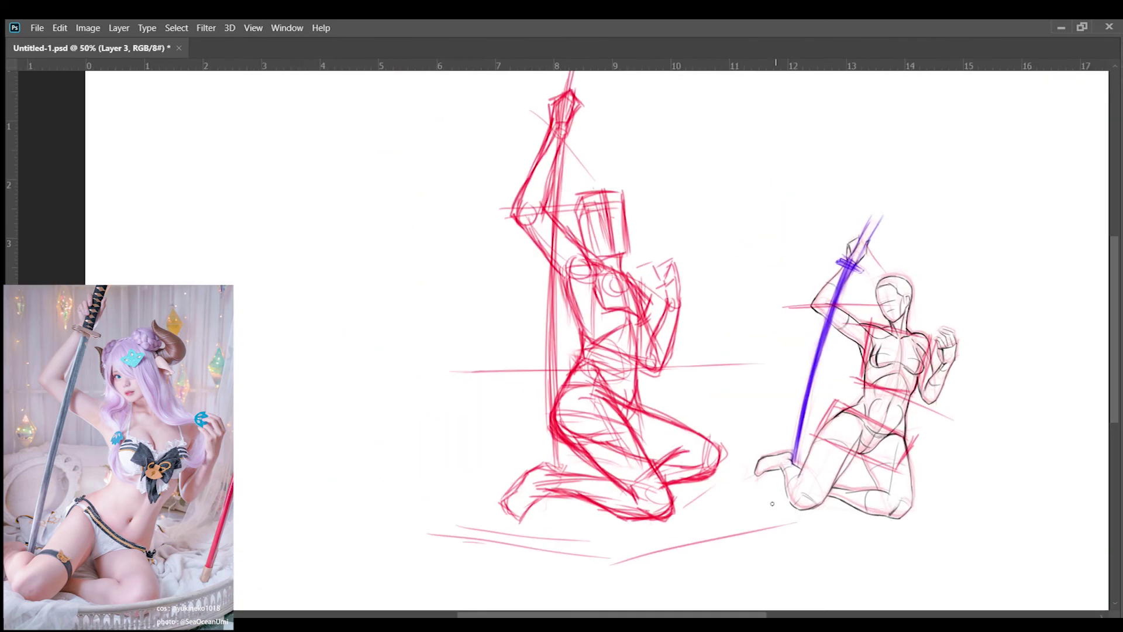
mouse_move(443, 485)
left_mouse_down()
mouse_move(421, 520)
mouse_move(649, 492)
left_mouse_up()
left_click_drag(802, 403, 690, 474)
left_click_drag(526, 480, 640, 483)
left_click_drag(486, 385, 663, 412)
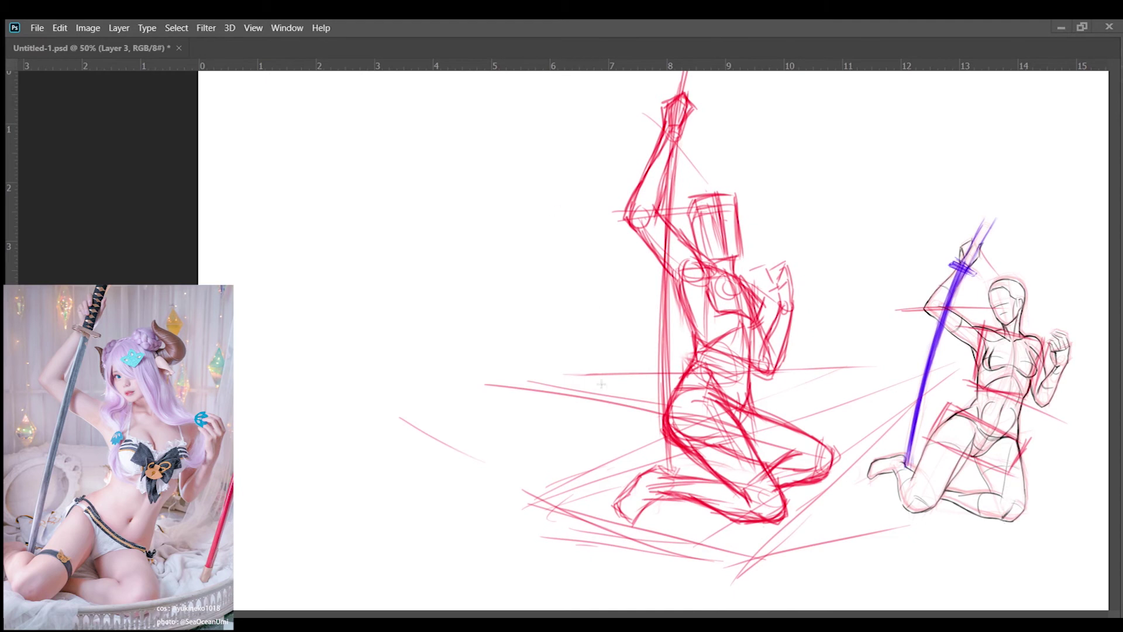
left_click_drag(355, 408, 509, 474)
left_click_drag(279, 383, 638, 376)
left_click_drag(645, 383, 890, 477)
Erase the near lower leg and foot, undo the trial strokes, and restart the lower leg along the ground perspective.
scroll(604, 255, "up", 1)
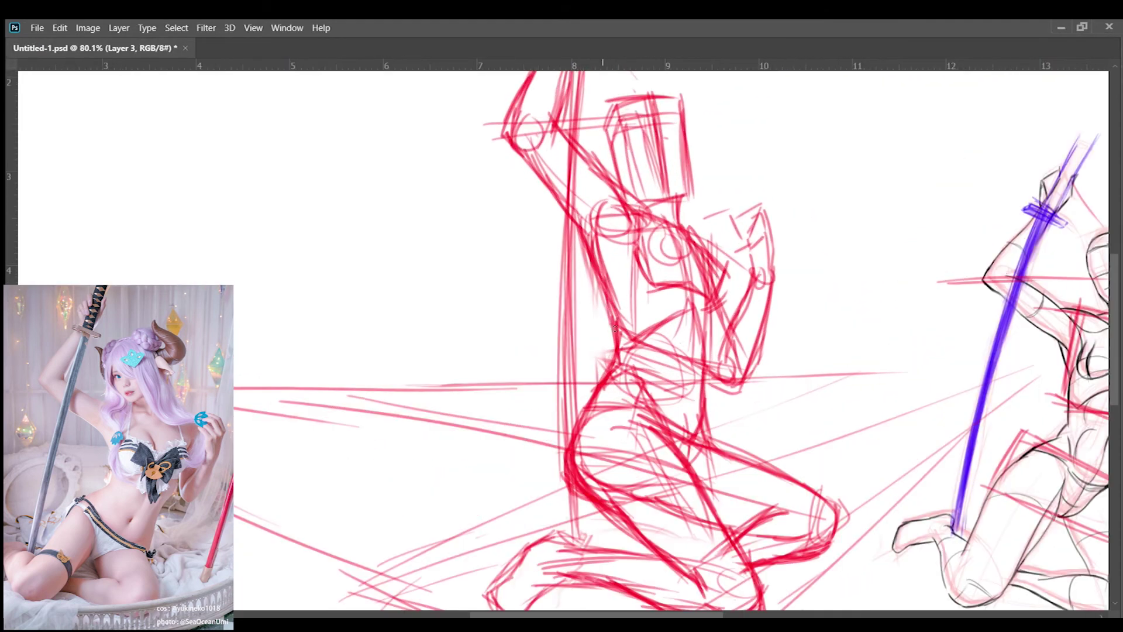
scroll(614, 328, "down", 2)
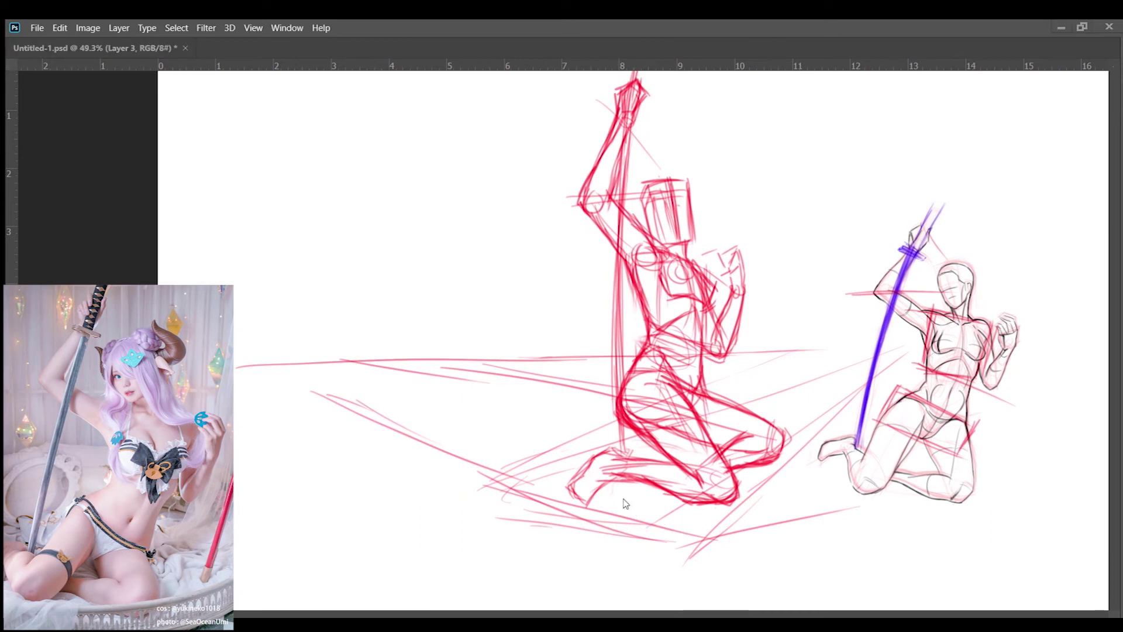
scroll(625, 503, "up", 1)
left_click_drag(661, 464, 577, 490)
left_click_drag(579, 486, 597, 555)
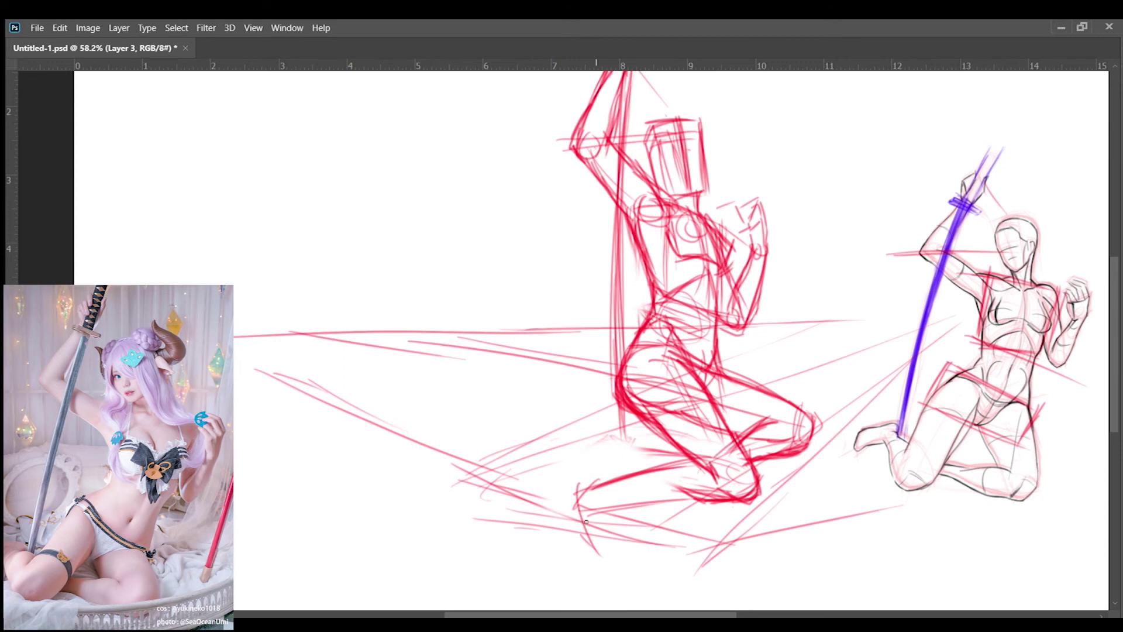
key("ctrl+z")
key("ctrl+z")
left_click_drag(623, 507, 667, 501)
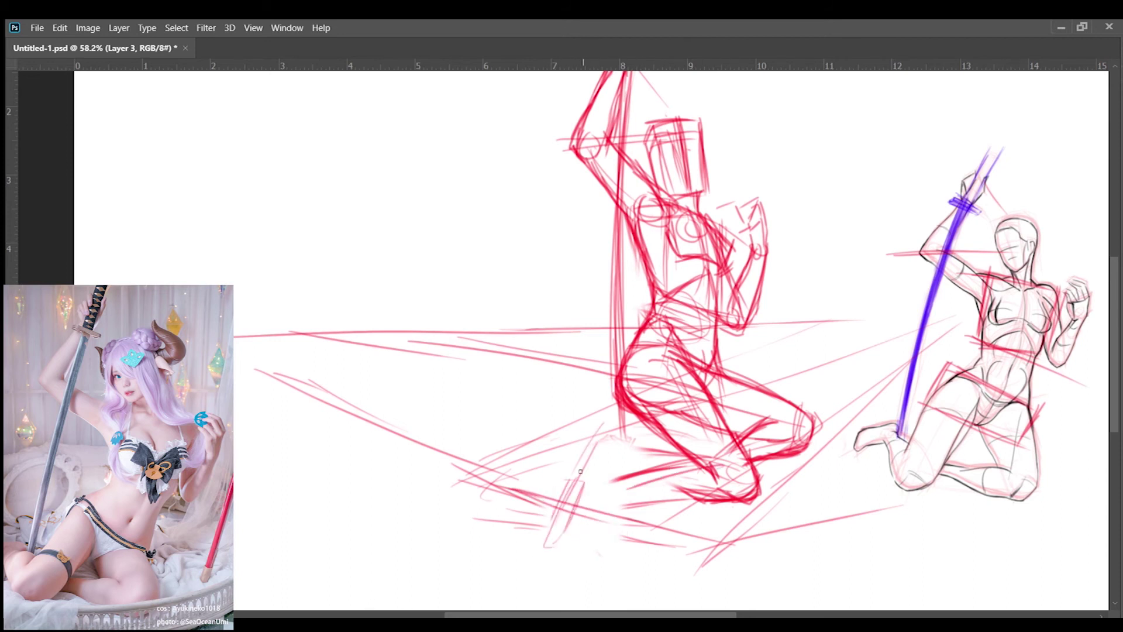
Redraw the near lower leg with strong upper and lower contours extending from the knee back to the ankle.
scroll(643, 497, "down", 2)
scroll(652, 438, "up", 4)
left_click_drag(695, 404, 560, 448)
mouse_move(632, 464)
left_mouse_down()
mouse_move(508, 492)
mouse_move(738, 460)
mouse_move(506, 491)
left_mouse_up()
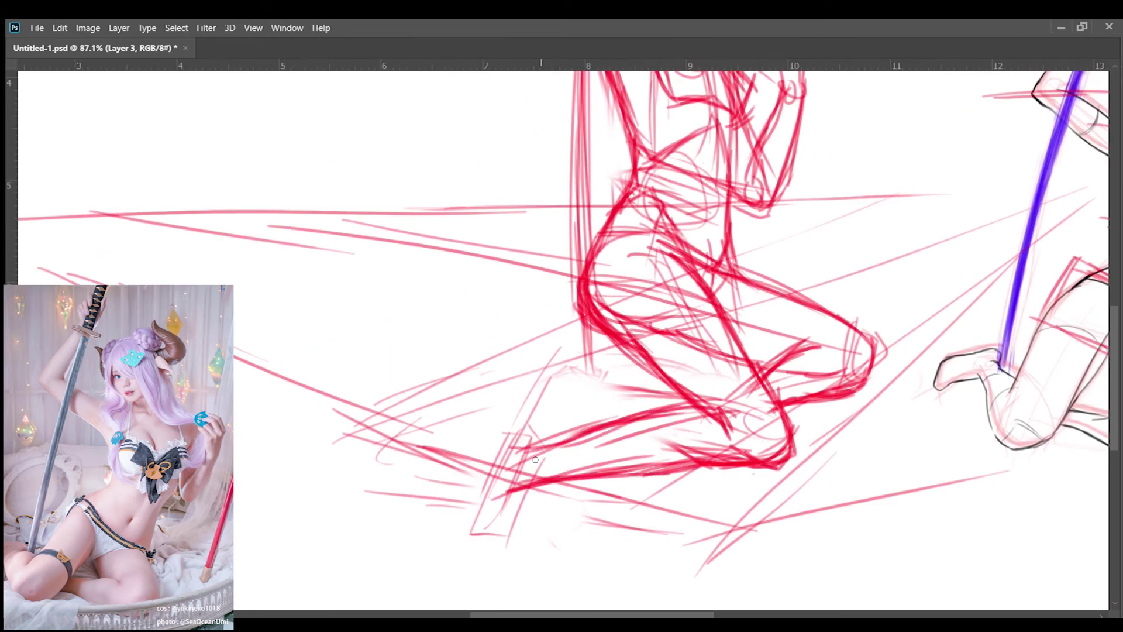
left_click_drag(734, 406, 550, 452)
left_click_drag(712, 465, 555, 478)
scroll(644, 456, "down", 2)
scroll(644, 445, "up", 3)
mouse_move(696, 387)
left_mouse_down()
mouse_move(573, 462)
mouse_move(714, 418)
left_mouse_up()
scroll(712, 416, "down", 4)
scroll(554, 498, "up", 3)
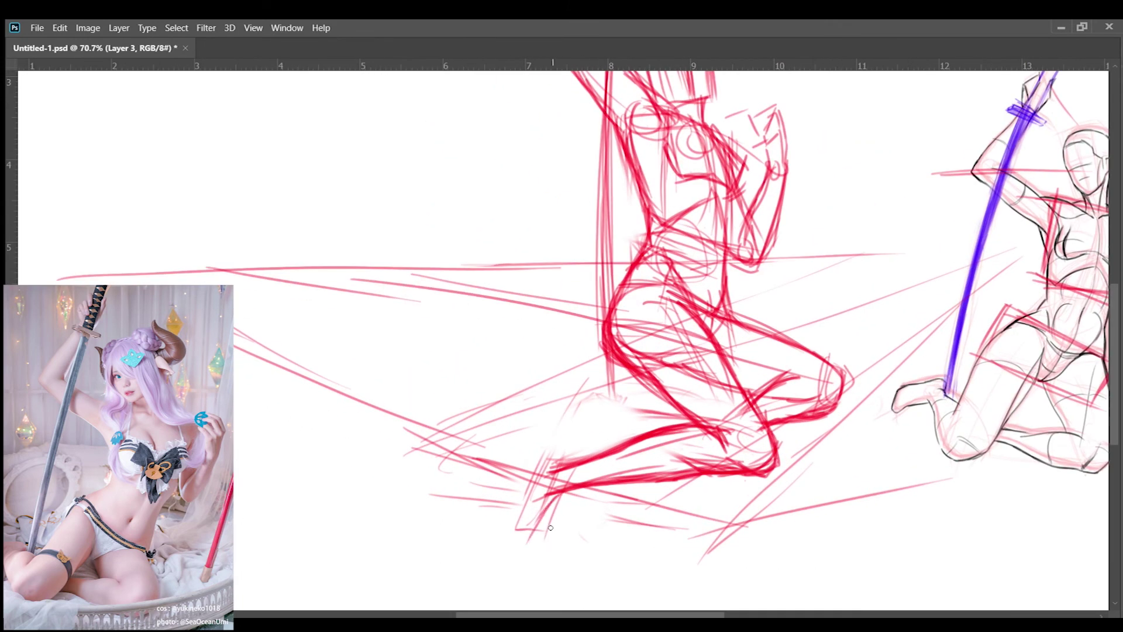
Sketch the near foot angled down from the ankle and add a diagonal ground guide line through its toes.
scroll(556, 533, "down", 3)
scroll(650, 446, "up", 3)
scroll(650, 447, "down", 1)
scroll(650, 446, "up", 3)
scroll(731, 410, "down", 4)
scroll(732, 410, "up", 2)
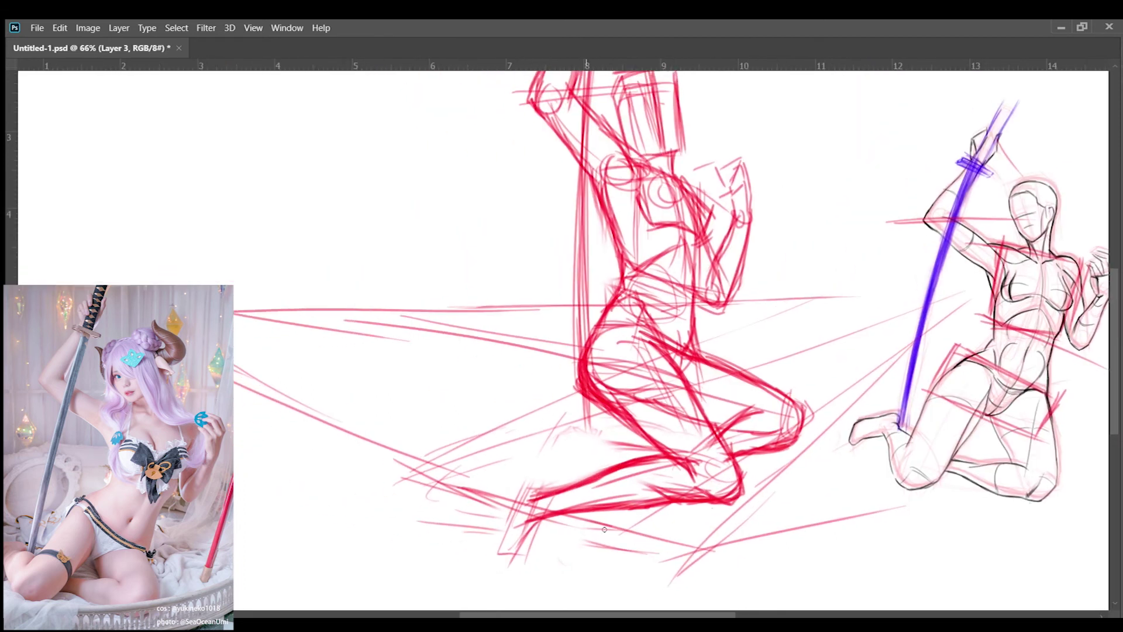
left_click_drag(585, 553, 621, 544)
left_click_drag(371, 457, 604, 596)
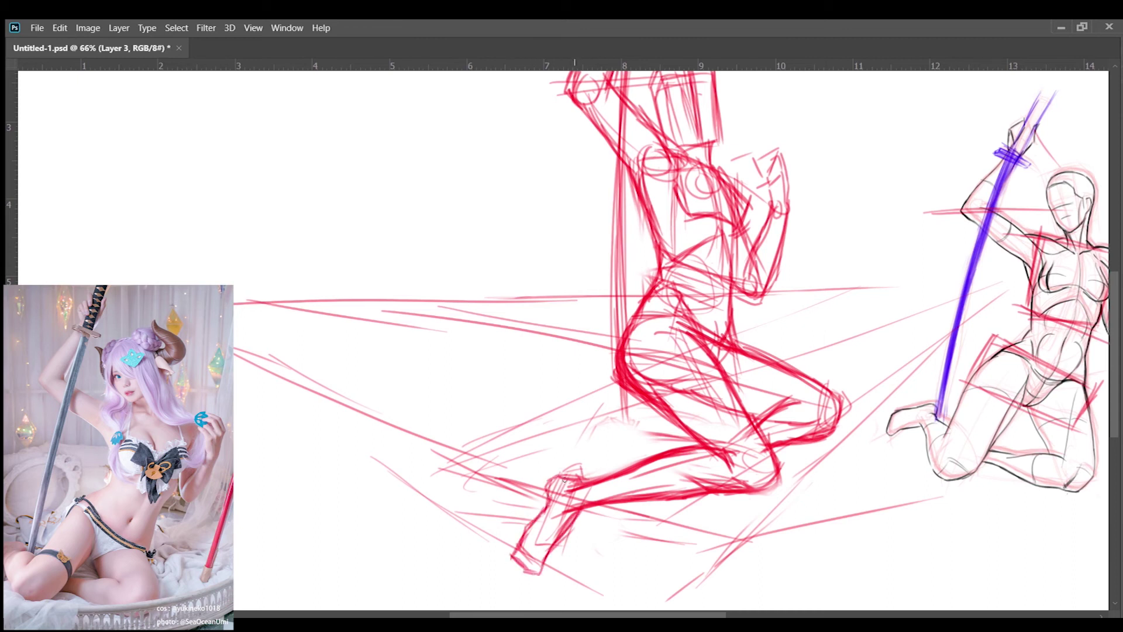
scroll(567, 531, "down", 2)
scroll(516, 469, "up", 2)
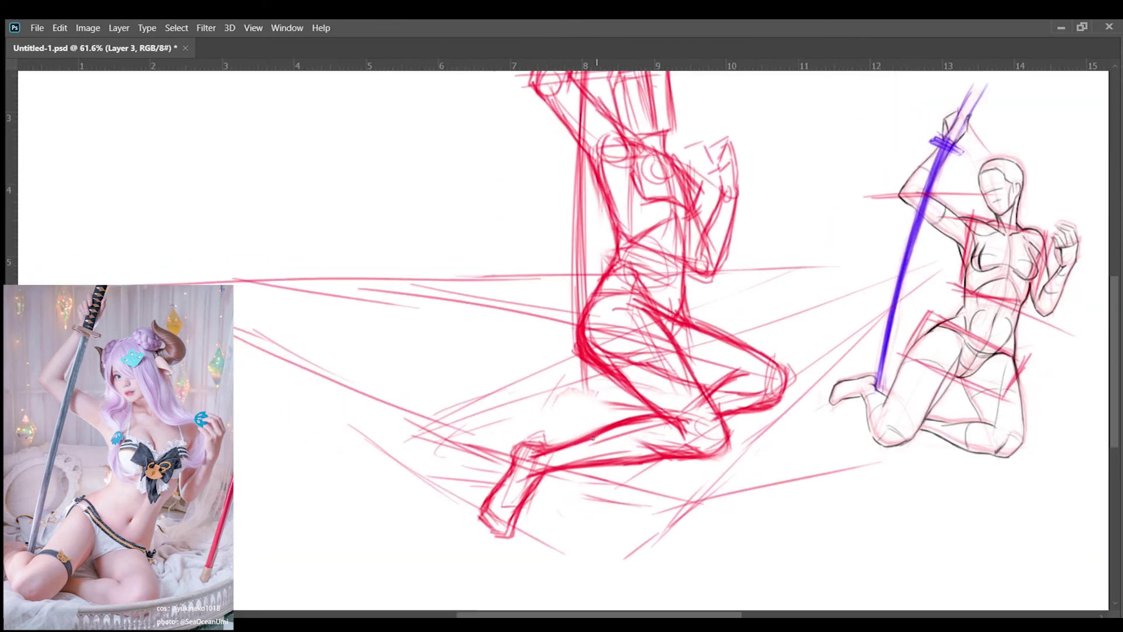
scroll(618, 489, "down", 3)
scroll(599, 334, "up", 3)
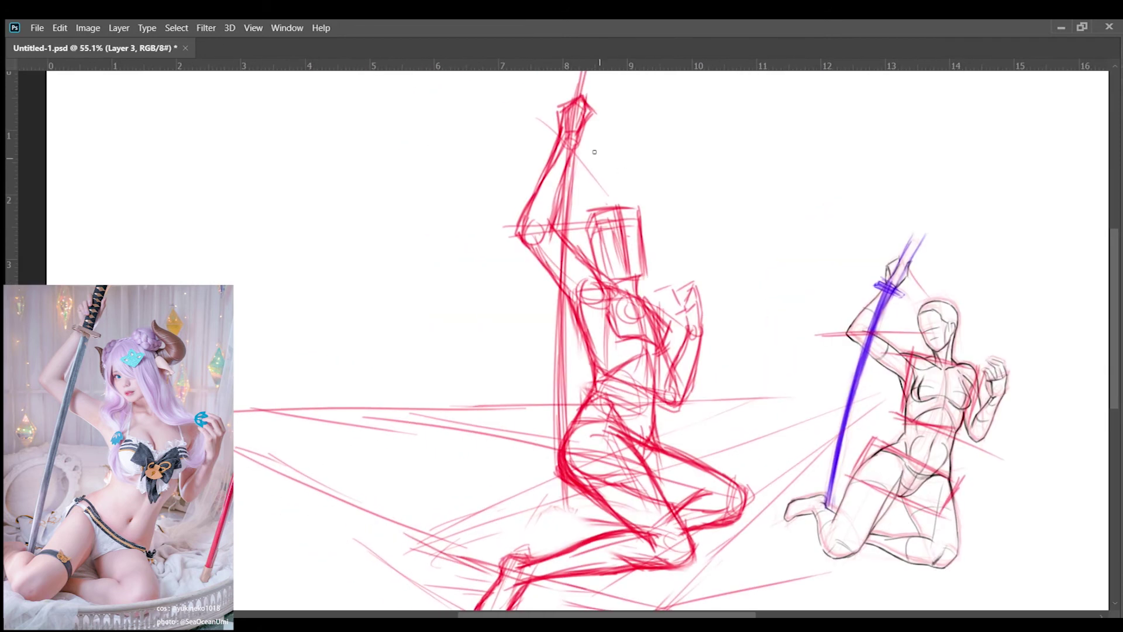
Redraw the sword blade as a slightly slanted double line from the raised hand down to the near ankle.
left_click_drag(580, 103, 539, 544)
left_click_drag(572, 143, 537, 573)
left_click_drag(576, 316, 544, 433)
left_click_drag(570, 152, 544, 503)
left_click_drag(560, 298, 544, 545)
scroll(548, 386, "down", 1)
left_click_drag(600, 307, 582, 535)
scroll(665, 450, "down", 1)
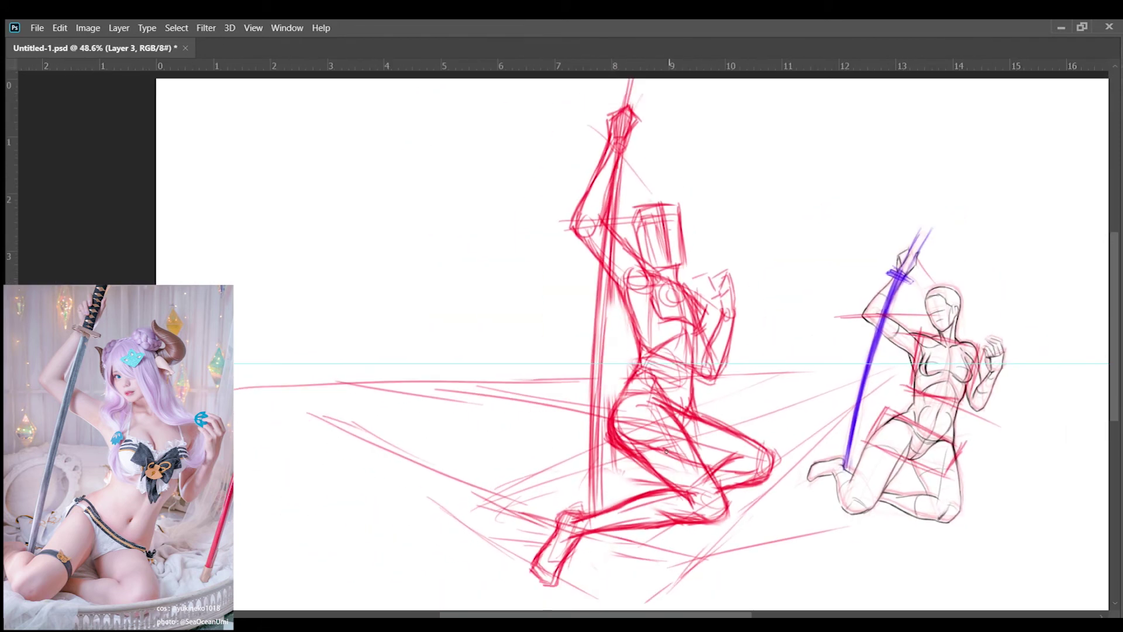
Sketch the face's centre line, eye line and jaw side inside the head box.
scroll(739, 299, "up", 6)
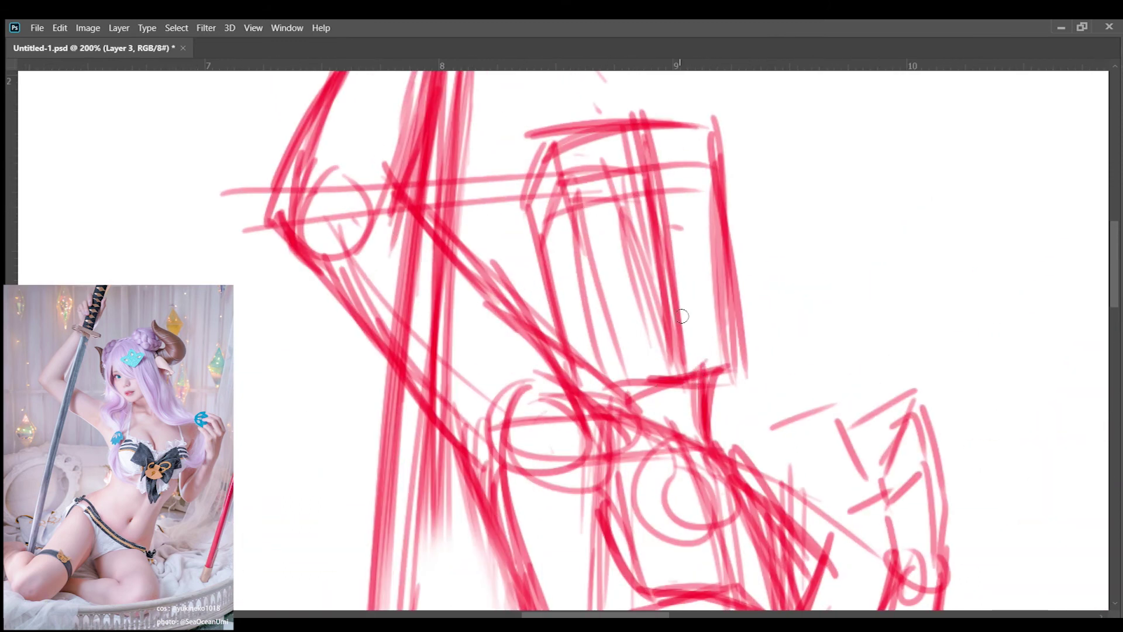
scroll(682, 316, "down", 5)
scroll(609, 351, "up", 4)
left_click_drag(701, 174, 674, 365)
mouse_move(725, 260)
left_mouse_down()
mouse_move(679, 370)
mouse_move(720, 360)
mouse_move(619, 273)
left_mouse_up()
mouse_move(610, 292)
left_mouse_down()
mouse_move(583, 299)
mouse_move(660, 370)
left_mouse_up()
mouse_move(594, 276)
left_mouse_down()
mouse_move(625, 297)
mouse_move(714, 355)
mouse_move(730, 237)
left_mouse_up()
Round off the skull and front of the face, and define the chin and neck beneath them.
left_click_drag(731, 239, 619, 186)
mouse_move(717, 175)
left_mouse_down()
mouse_move(588, 289)
mouse_move(582, 238)
left_mouse_up()
mouse_move(631, 180)
left_mouse_down()
mouse_move(568, 296)
mouse_move(720, 257)
left_mouse_up()
left_click_drag(734, 231, 717, 357)
left_click_drag(646, 386, 702, 374)
mouse_move(649, 380)
left_mouse_down()
mouse_move(705, 435)
mouse_move(694, 424)
left_mouse_up()
scroll(728, 399, "down", 5)
scroll(729, 399, "up", 2)
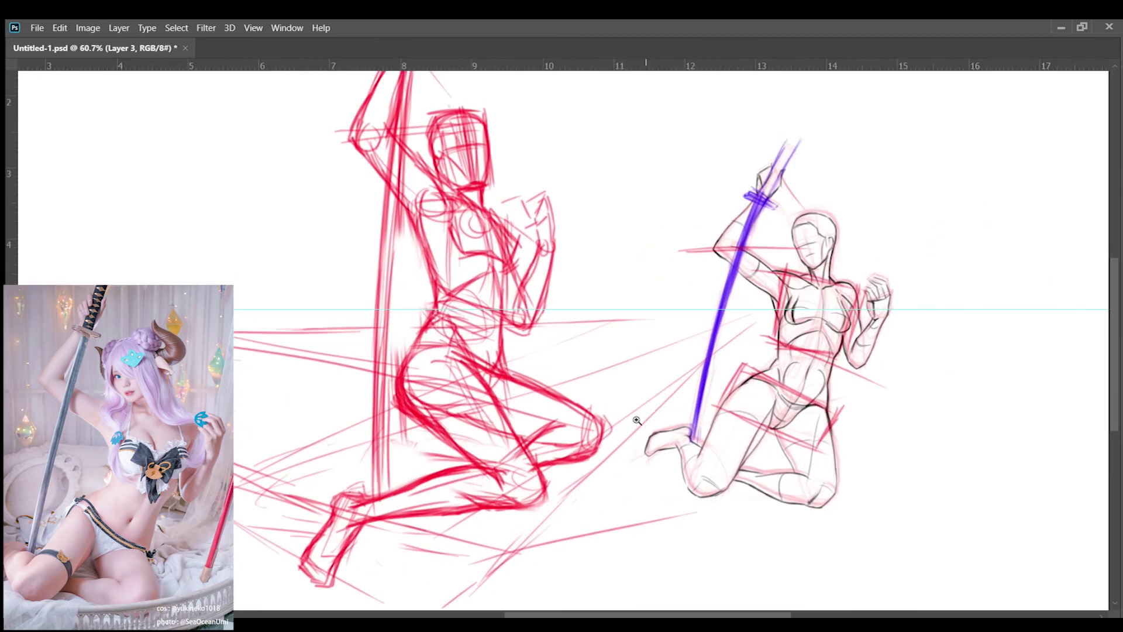
Restate the near thigh's front edge, hide the horizontal guide and save the drawing.
scroll(699, 285, "up", 5)
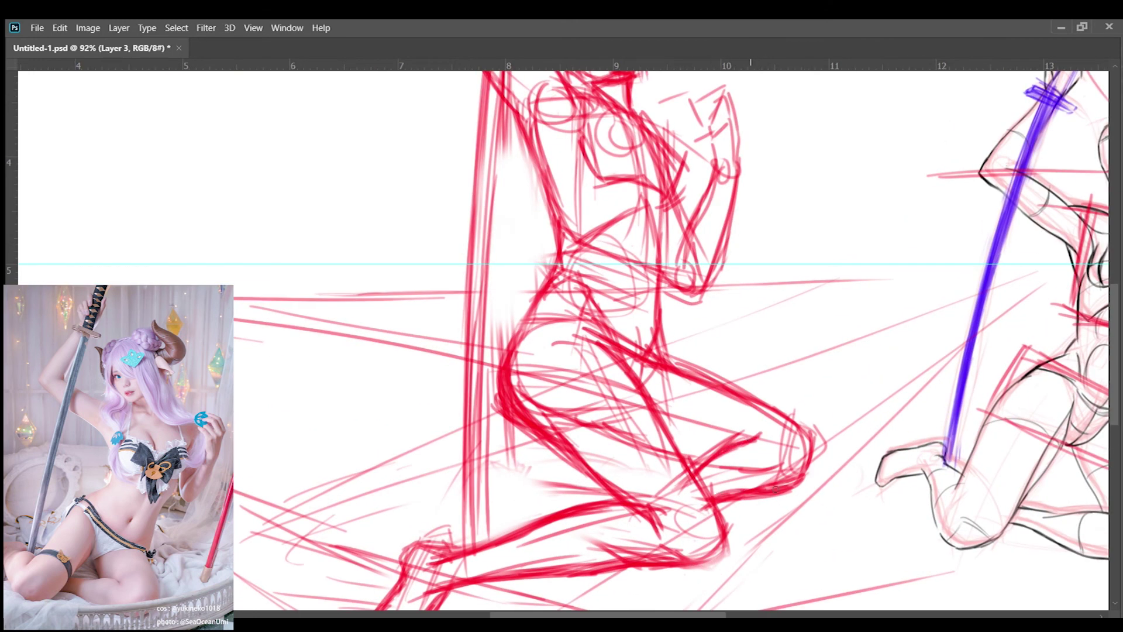
left_click_drag(641, 375, 665, 450)
key("ctrl+semicolon")
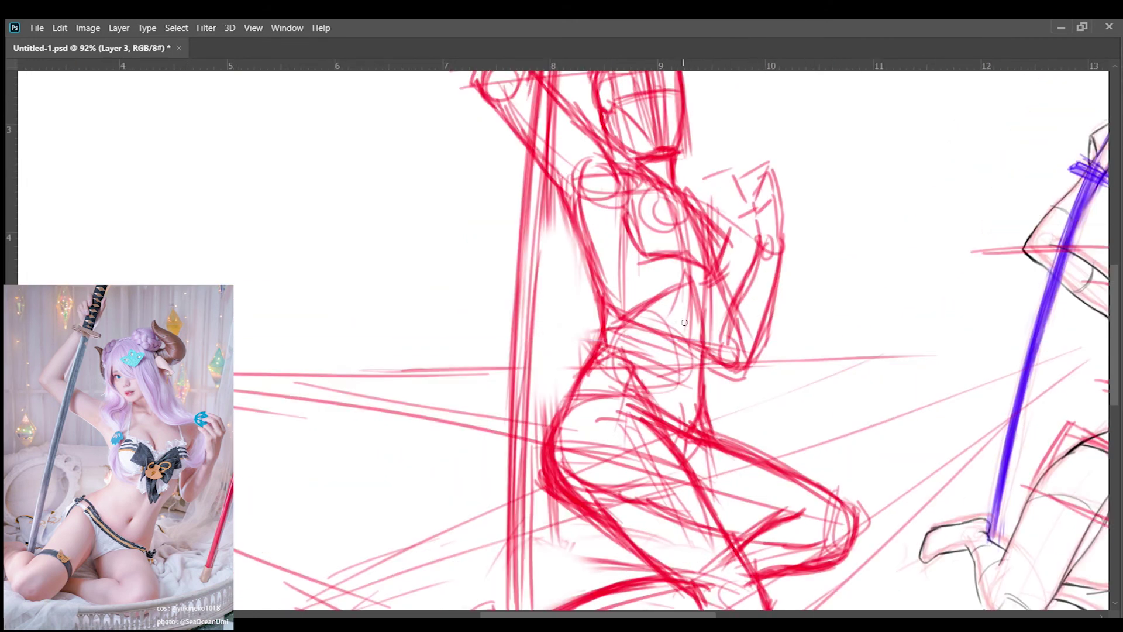
key("ctrl+s")
Fade the red sketch layer to 30% opacity and add a new layer above it.
scroll(694, 303, "down", 3)
key("3")
key("ctrl+shift+alt+n")
scroll(694, 303, "down", 2)
scroll(688, 281, "up", 6)
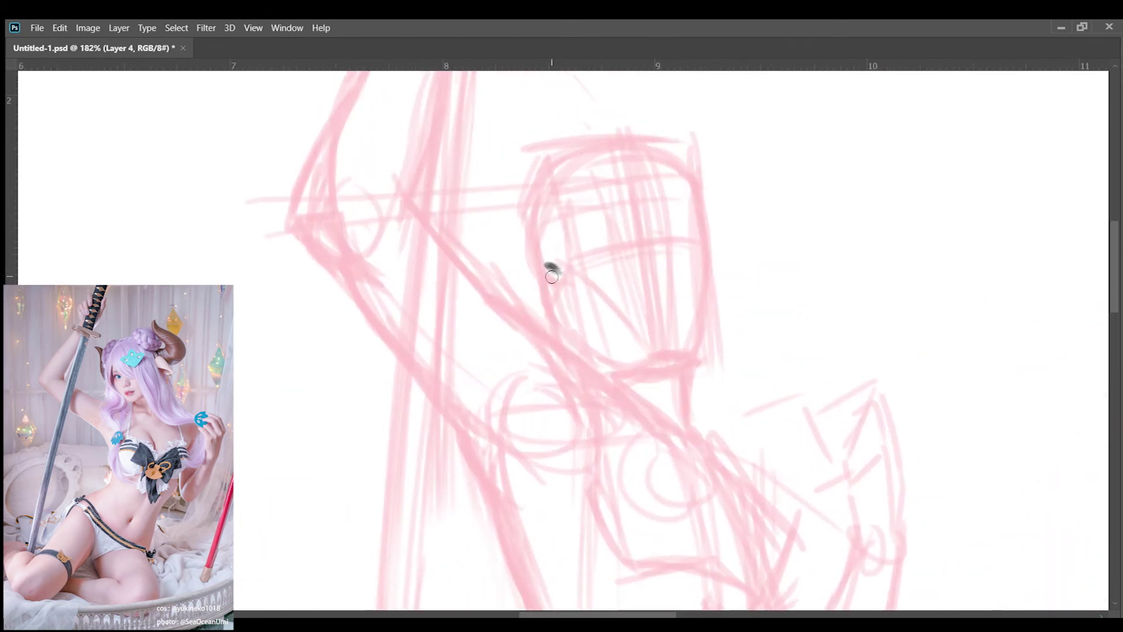
Ink the head's eye line, centre line, skull, face front, jaw, ear and the front of the neck in black.
left_click_drag(571, 266, 702, 246)
left_click_drag(638, 150, 673, 358)
left_click_drag(696, 184, 694, 353)
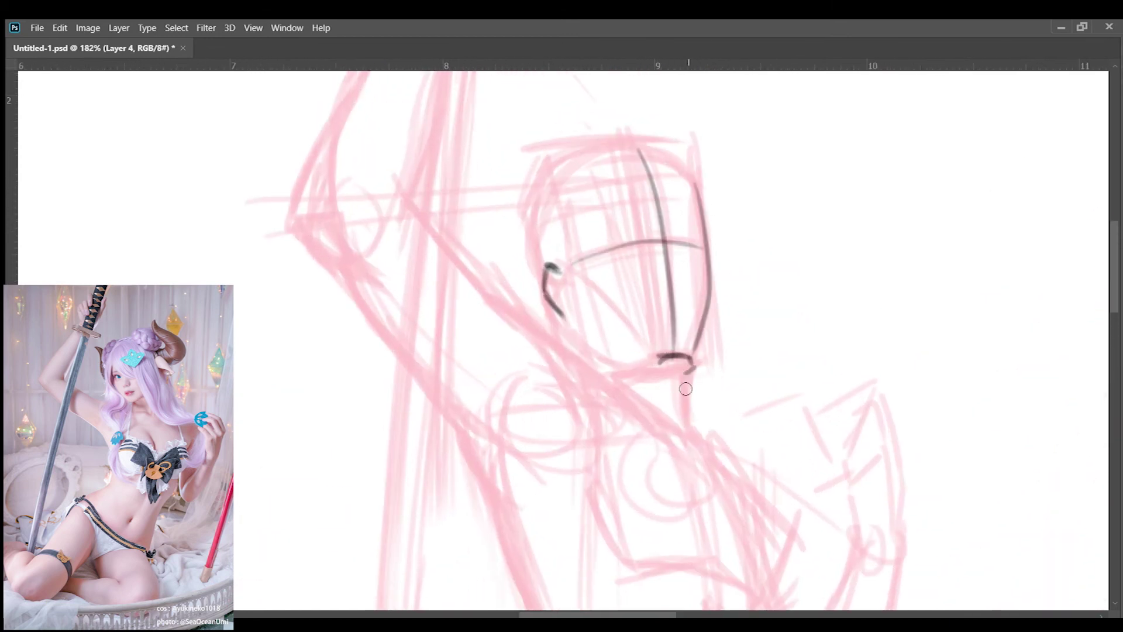
mouse_move(693, 176)
left_mouse_down()
mouse_move(579, 151)
mouse_move(530, 265)
mouse_move(558, 196)
mouse_move(646, 350)
left_mouse_up()
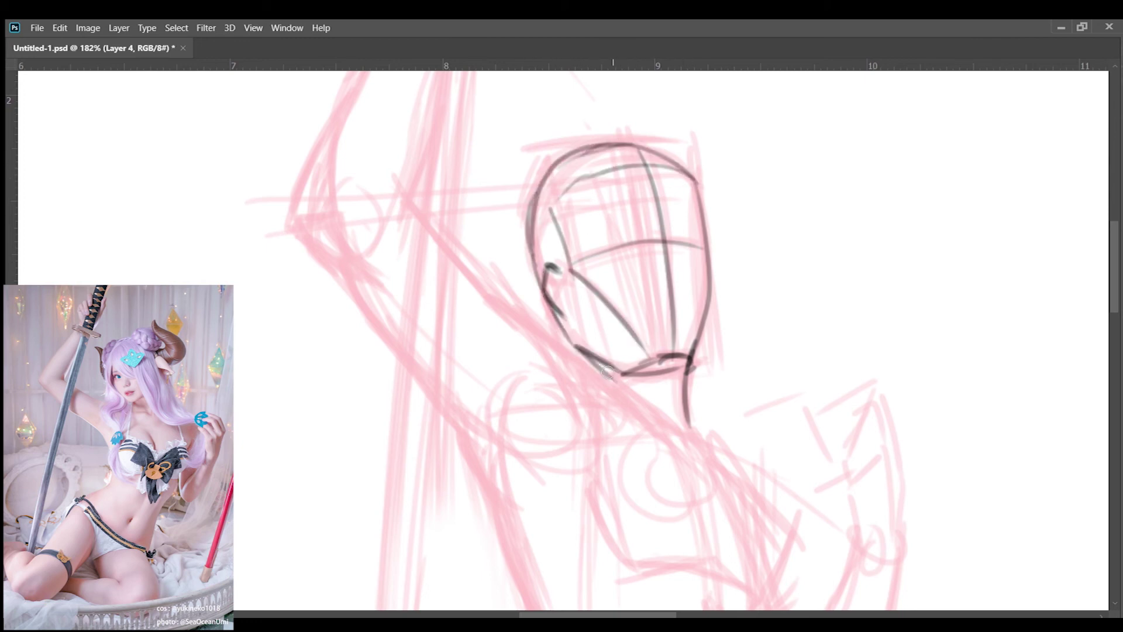
Ink the shoulder line running down from the raised arm and the outline of the breasts.
scroll(607, 372, "down", 3)
scroll(659, 341, "up", 2)
mouse_move(543, 235)
left_mouse_down()
mouse_move(599, 258)
mouse_move(691, 464)
mouse_move(714, 460)
left_mouse_up()
left_click_drag(713, 460, 725, 428)
left_click_drag(669, 286, 809, 407)
mouse_move(728, 433)
left_mouse_down()
mouse_move(787, 448)
mouse_move(812, 383)
left_mouse_up()
scroll(757, 394, "up", 1)
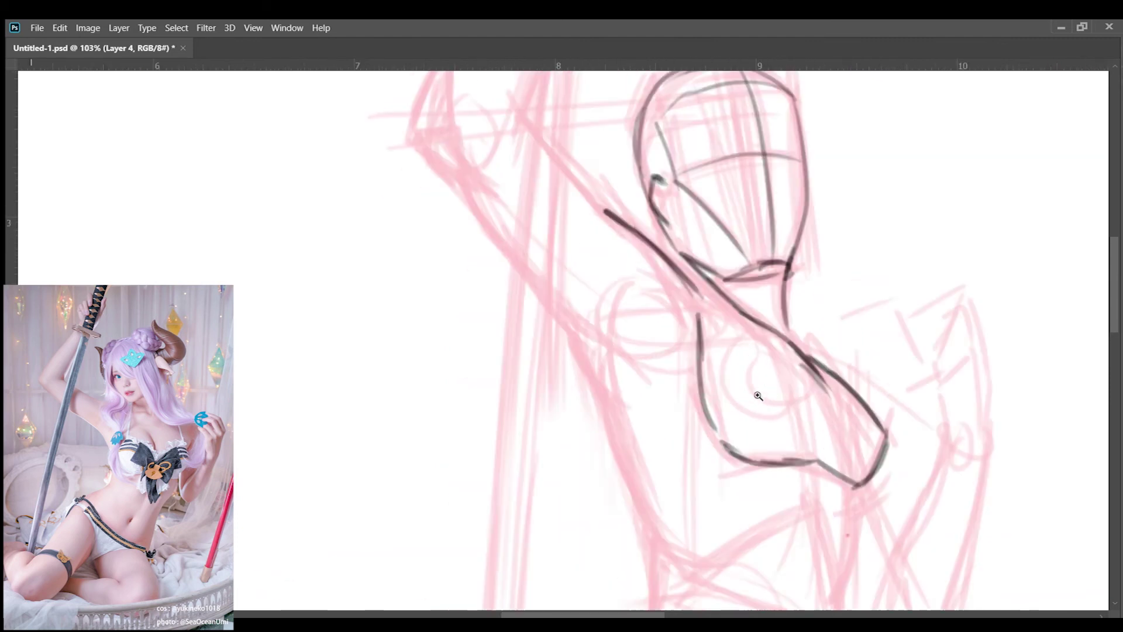
Restate the near edge of the chest and ink both edges of the raised upper arm.
left_click_drag(695, 319, 708, 418)
scroll(700, 367, "up", 1)
mouse_move(626, 240)
left_mouse_down()
mouse_move(786, 432)
mouse_move(917, 464)
left_mouse_up()
scroll(804, 410, "up", 1)
scroll(659, 304, "down", 1)
scroll(659, 304, "up", 1)
mouse_move(608, 345)
left_mouse_down()
mouse_move(672, 207)
mouse_move(647, 310)
mouse_move(743, 477)
left_mouse_up()
Ink the raised arm's elbow and both edges of the forearm up to the wrist.
scroll(647, 310, "up", 1)
scroll(771, 421, "down", 2)
scroll(771, 421, "down", 2)
scroll(753, 231, "up", 2)
scroll(753, 230, "up", 1)
mouse_move(727, 191)
left_mouse_down()
mouse_move(702, 280)
mouse_move(637, 407)
left_mouse_up()
left_click_drag(722, 404, 693, 486)
left_click_drag(772, 202, 712, 442)
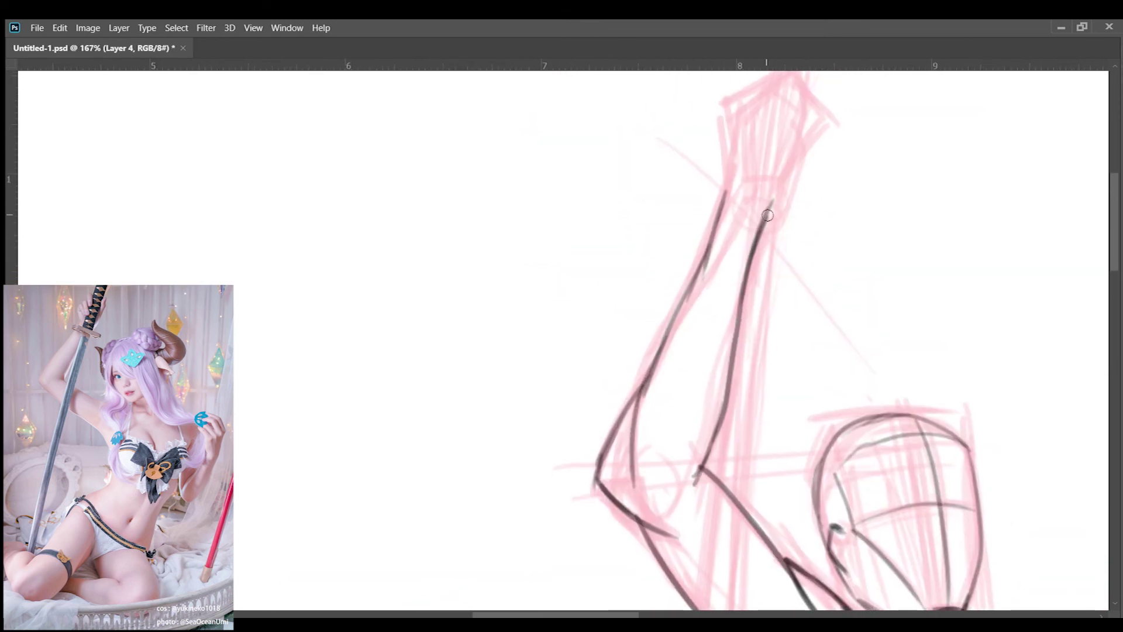
Ink the lower edge of the ribcage and the front of the torso beneath the breasts.
scroll(755, 351, "down", 2)
scroll(755, 351, "up", 2)
mouse_move(718, 343)
left_mouse_down()
mouse_move(802, 356)
mouse_move(884, 327)
mouse_move(856, 246)
left_mouse_up()
mouse_move(816, 302)
left_mouse_down()
mouse_move(820, 351)
mouse_move(803, 400)
left_mouse_up()
left_click_drag(626, 356, 766, 318)
left_click_drag(673, 376, 792, 319)
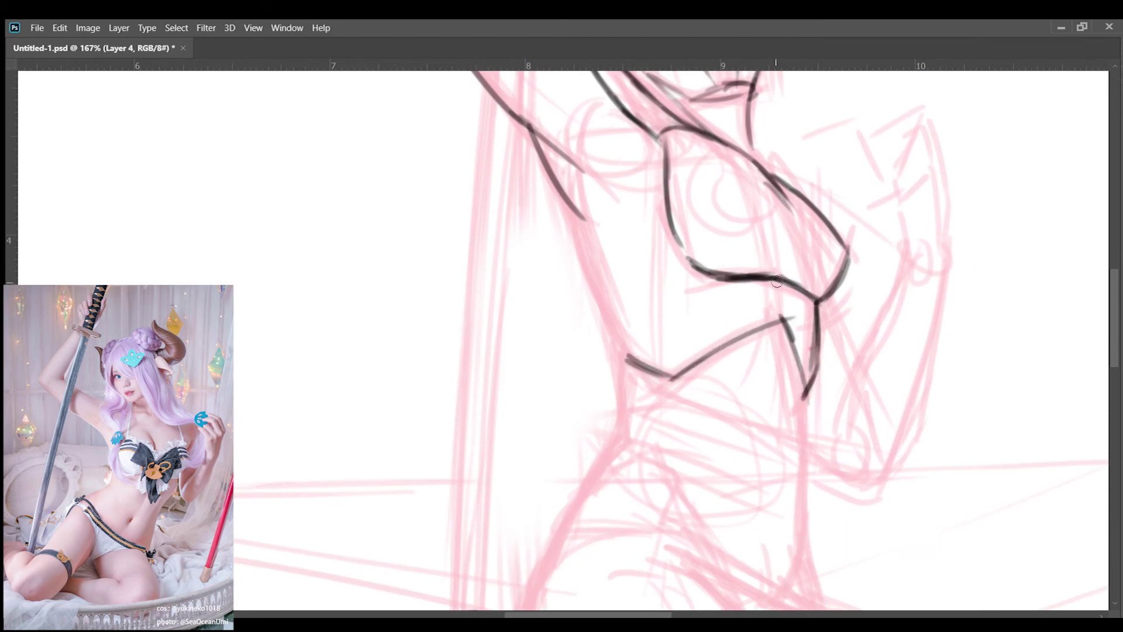
Ink the belly's front edge and centre line from the ribcage down to the groin.
scroll(732, 281, "down", 3)
mouse_move(772, 279)
left_mouse_down()
mouse_move(816, 197)
mouse_move(755, 298)
mouse_move(756, 433)
left_mouse_up()
scroll(757, 410, "down", 2)
left_click_drag(771, 223, 752, 404)
left_click_drag(782, 325, 789, 411)
scroll(760, 417, "down", 3)
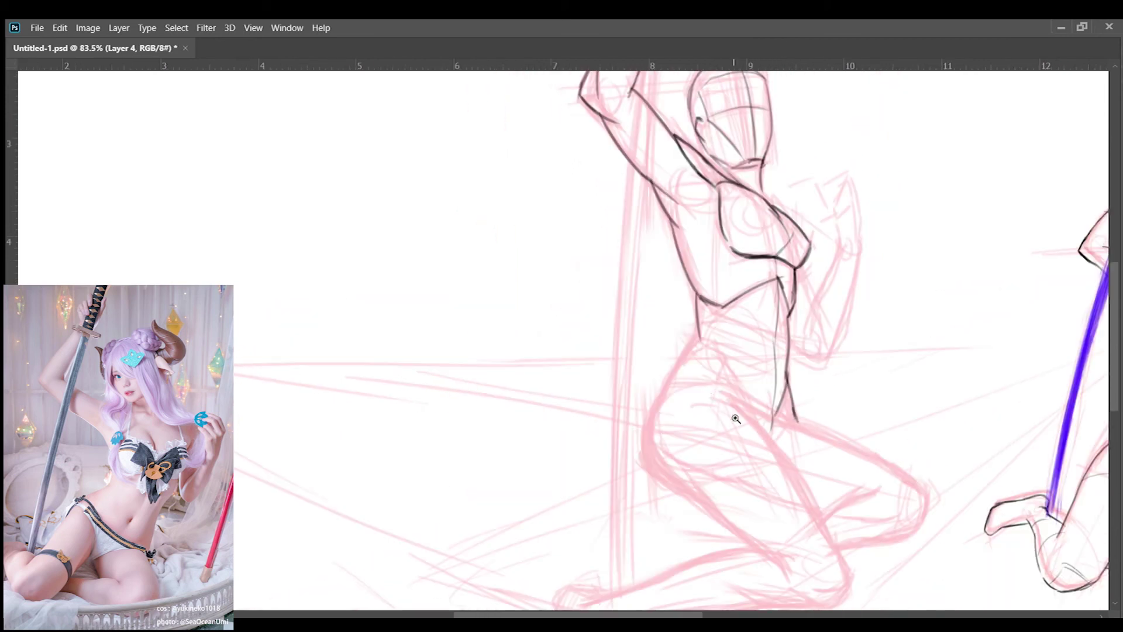
Ink the back outline from the waist over the hip and around the buttock.
scroll(761, 419, "up", 3)
mouse_move(614, 275)
left_mouse_down()
mouse_move(697, 322)
mouse_move(629, 404)
left_mouse_up()
scroll(655, 369, "down", 1)
left_click_drag(682, 301, 625, 410)
left_click_drag(707, 269, 647, 348)
scroll(673, 351, "down", 1)
left_click_drag(656, 310, 607, 462)
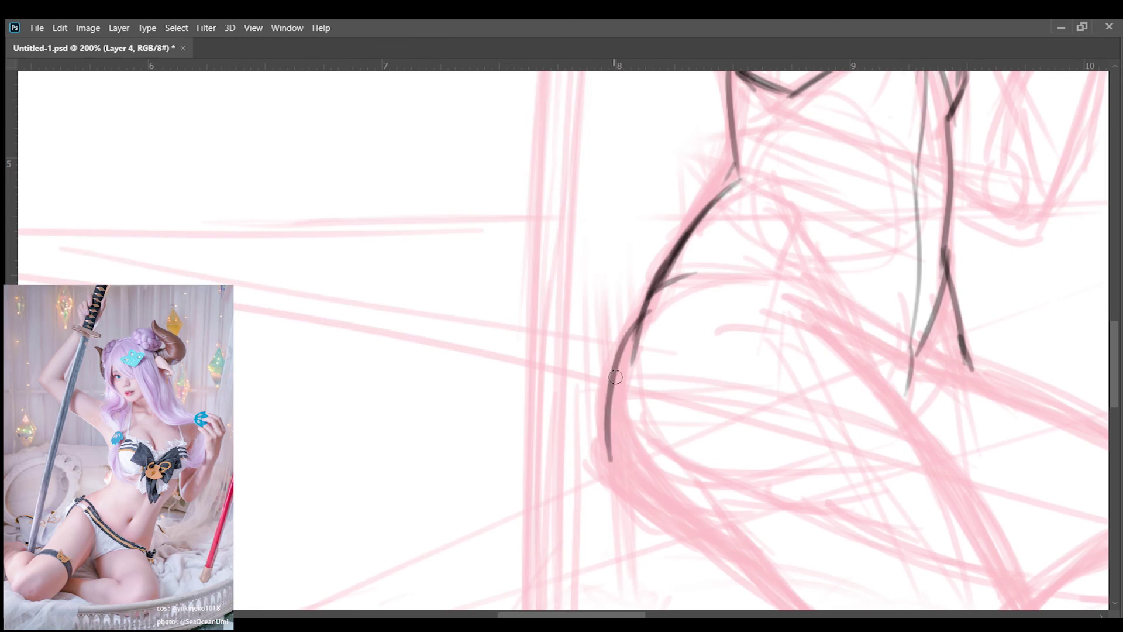
Ink the groin triangle and the crease where the near thigh meets the pelvis.
scroll(713, 347, "down", 2)
left_click_drag(724, 340, 715, 355)
left_click_drag(620, 293, 705, 369)
left_click_drag(655, 319, 734, 407)
left_click_drag(643, 301, 737, 338)
scroll(696, 324, "up", 1)
left_click_drag(602, 266, 694, 322)
scroll(721, 355, "down", 5)
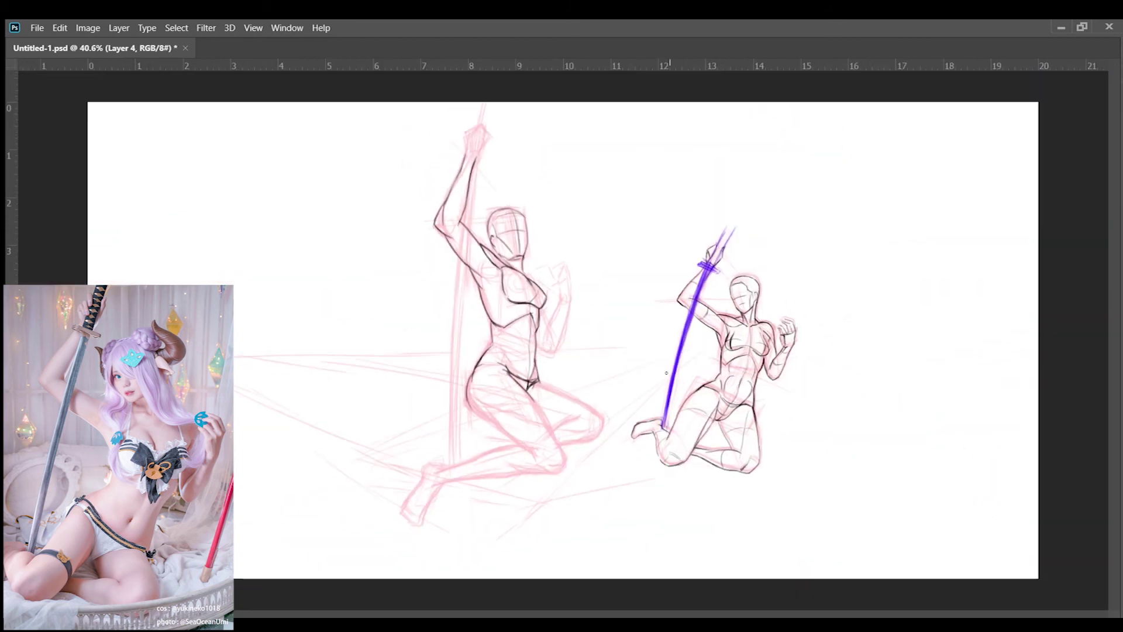
With the view mirrored, ink the near thigh's front edge and the rounded knee.
scroll(722, 355, "up", 6)
scroll(779, 328, "down", 3)
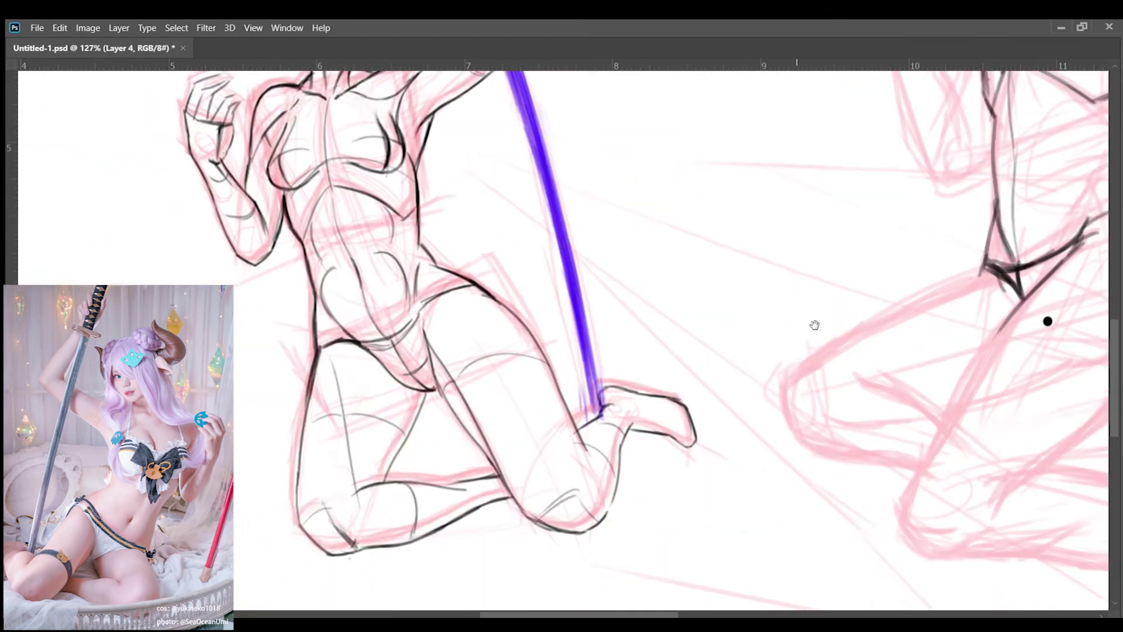
scroll(812, 324, "right", 4)
scroll(857, 341, "down", 1)
mouse_move(734, 303)
left_mouse_down()
mouse_move(653, 462)
mouse_move(734, 468)
left_mouse_up()
scroll(736, 445, "right", 1)
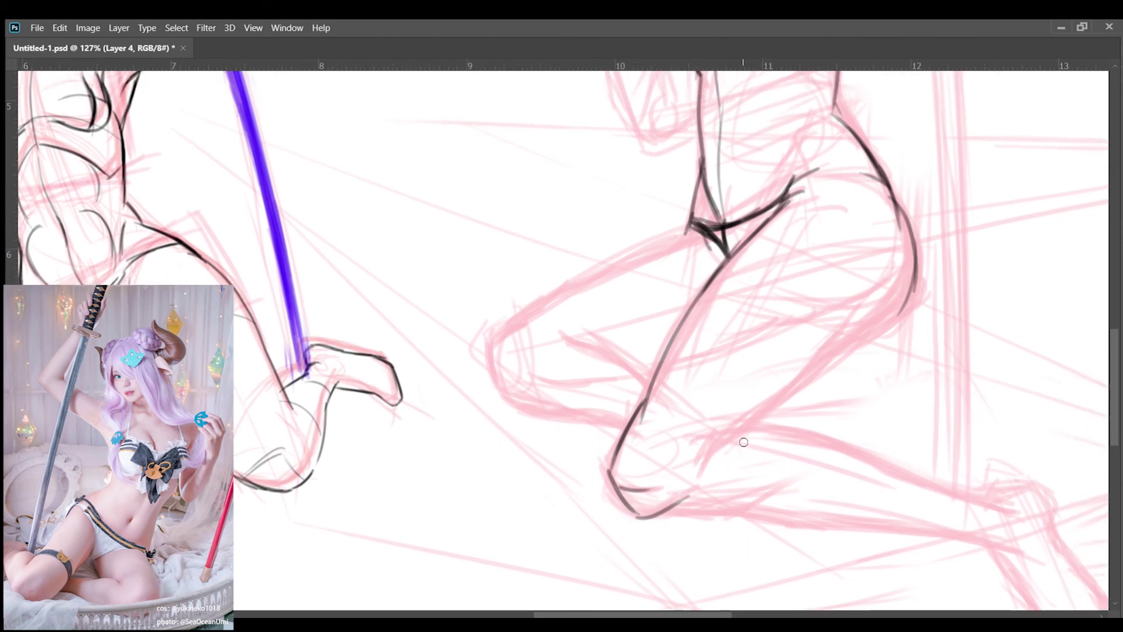
Ink the buttock's lower curve, the back edge of the near thigh and the start of the calf.
left_click_drag(920, 270, 843, 351)
scroll(848, 363, "down", 3)
scroll(849, 363, "up", 4)
mouse_move(929, 231)
left_mouse_down()
mouse_move(851, 344)
mouse_move(715, 446)
mouse_move(835, 450)
left_mouse_up()
scroll(743, 462, "down", 3)
scroll(755, 465, "up", 2)
scroll(761, 462, "up", 2)
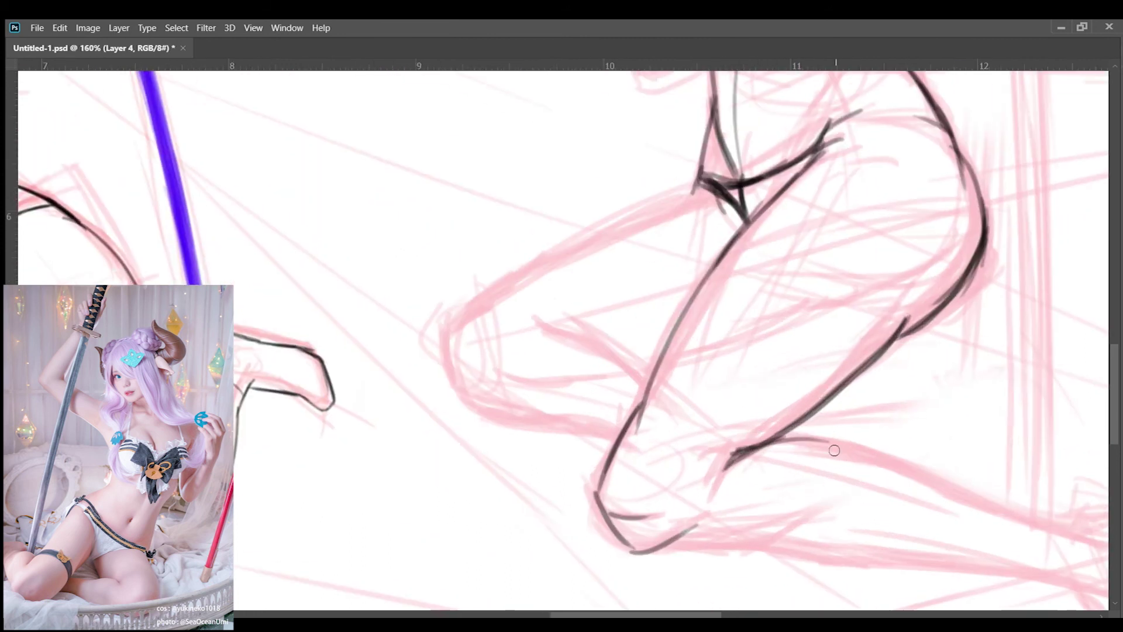
scroll(834, 451, "up", 1)
left_click_drag(643, 432, 796, 413)
Ink the far thigh's upper edge, its knee and the underside of the folded leg, redoing unsatisfactory strokes.
scroll(914, 488, "down", 2)
scroll(574, 364, "up", 2)
mouse_move(547, 351)
left_mouse_down()
mouse_move(807, 206)
mouse_move(764, 214)
left_mouse_up()
key("ctrl+z")
left_click_drag(649, 269, 808, 204)
mouse_move(550, 353)
left_mouse_down()
mouse_move(557, 397)
mouse_move(729, 450)
left_mouse_up()
key("ctrl+z")
left_click_drag(568, 430, 719, 448)
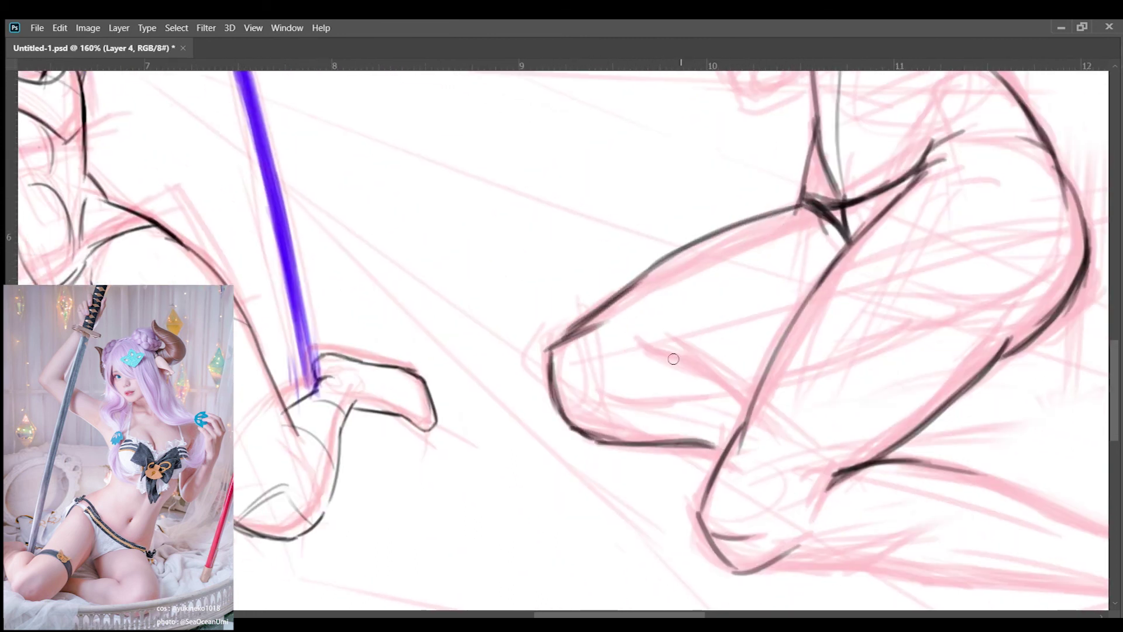
Ink the far leg's inner fold line, darken its underside and add the knee contour.
left_click_drag(659, 353, 767, 424)
scroll(702, 410, "down", 3)
scroll(614, 404, "up", 3)
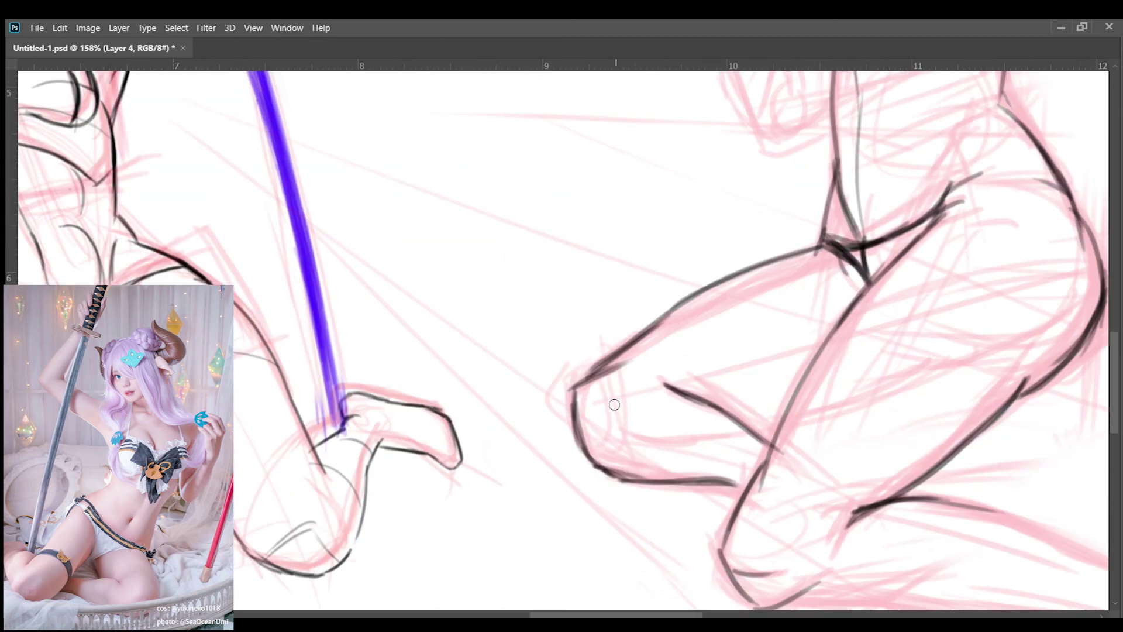
left_click_drag(662, 477, 738, 484)
scroll(661, 477, "down", 3)
scroll(713, 416, "up", 4)
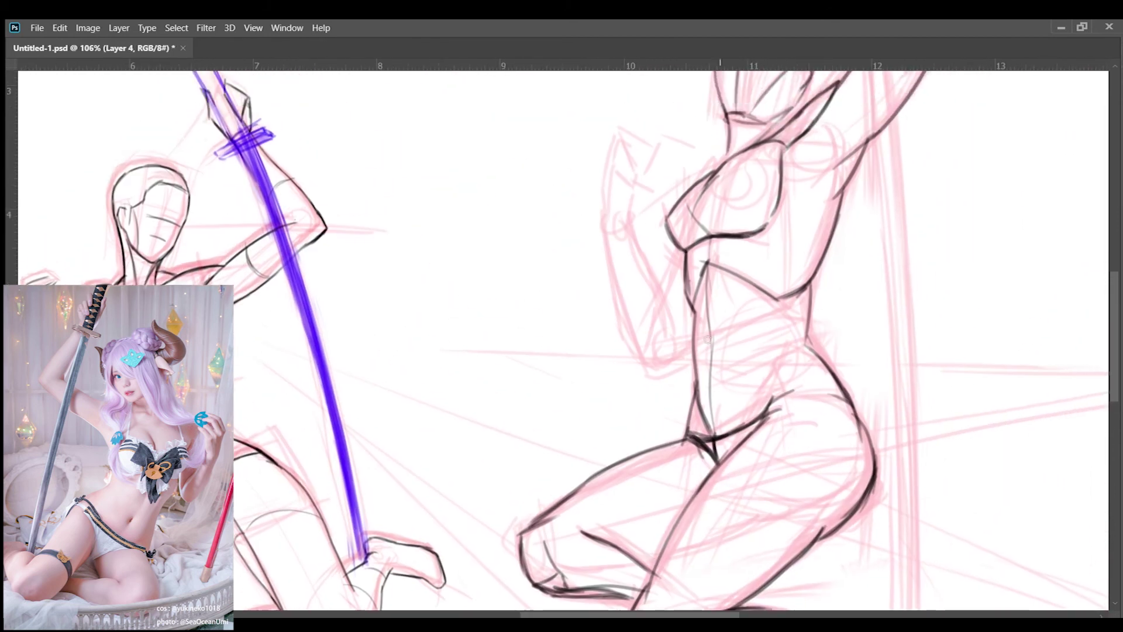
Ink the bent arm's elbow, visible upper arm and both edges of the forearm.
scroll(714, 416, "down", 2)
left_click_drag(667, 529, 778, 456)
left_click_drag(609, 278, 646, 454)
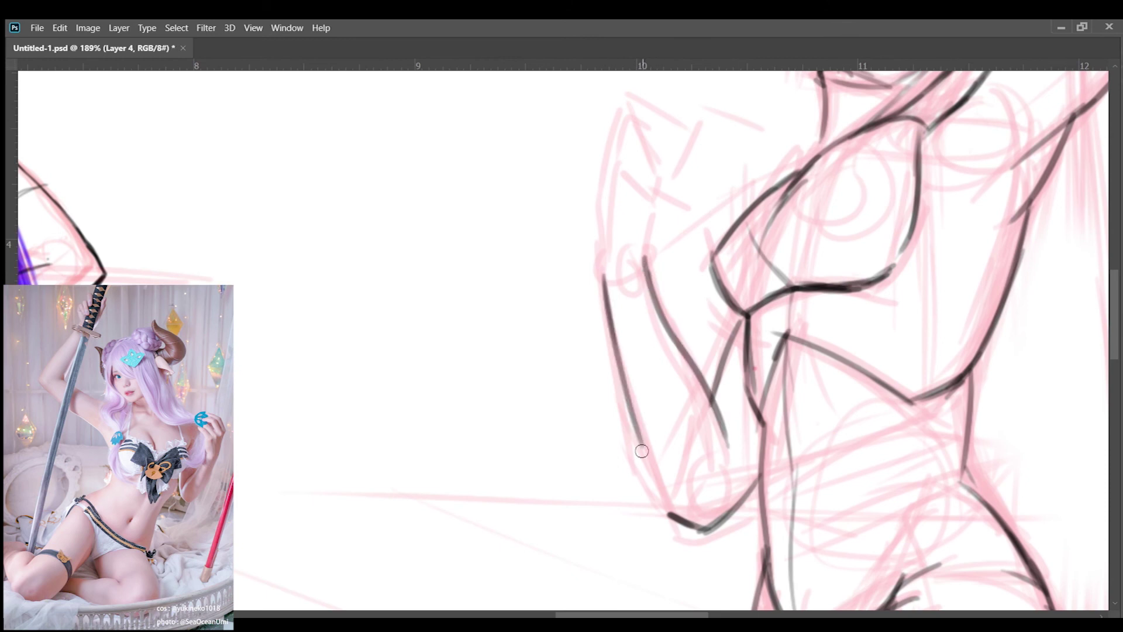
scroll(723, 427, "down", 2)
scroll(722, 427, "up", 2)
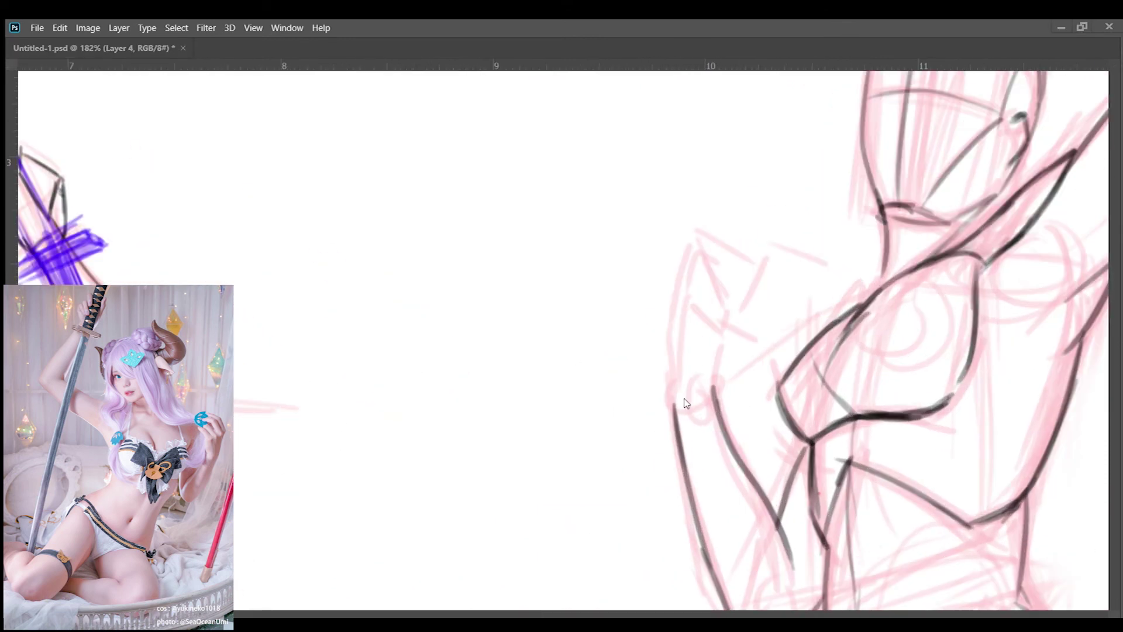
Ink the bent arm's wrist, palm and curled fingers.
left_click_drag(687, 404, 664, 402)
left_click_drag(644, 289, 641, 381)
scroll(673, 327, "down", 3)
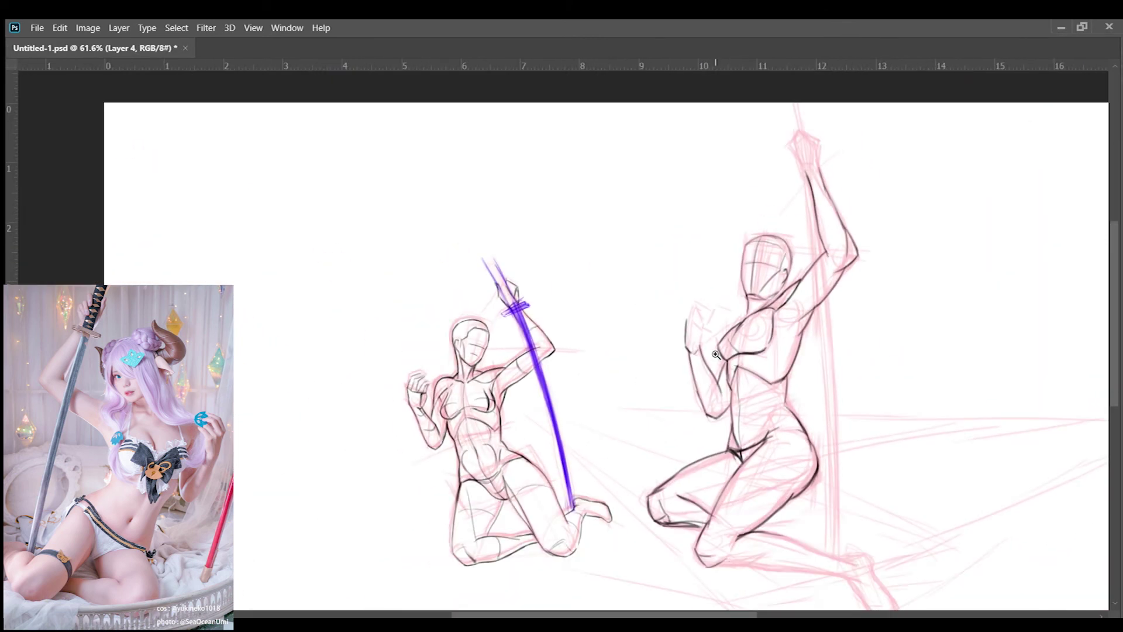
scroll(708, 321, "up", 3)
left_click_drag(715, 302, 717, 404)
mouse_move(702, 296)
left_mouse_down()
mouse_move(696, 351)
mouse_move(784, 312)
left_mouse_up()
scroll(702, 314, "up", 1)
left_click_drag(701, 310, 791, 307)
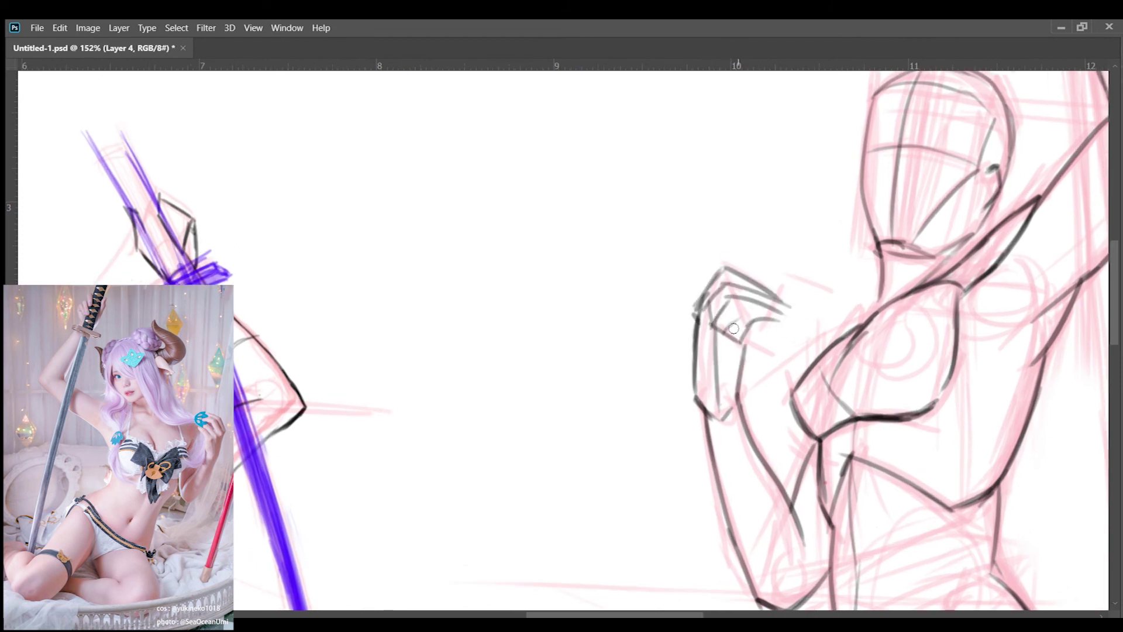
Add a contour line inside the bent forearm, a curved contour across the ribcage and the neck's front edge.
scroll(734, 328, "down", 4)
scroll(823, 342, "up", 3)
scroll(786, 304, "down", 3)
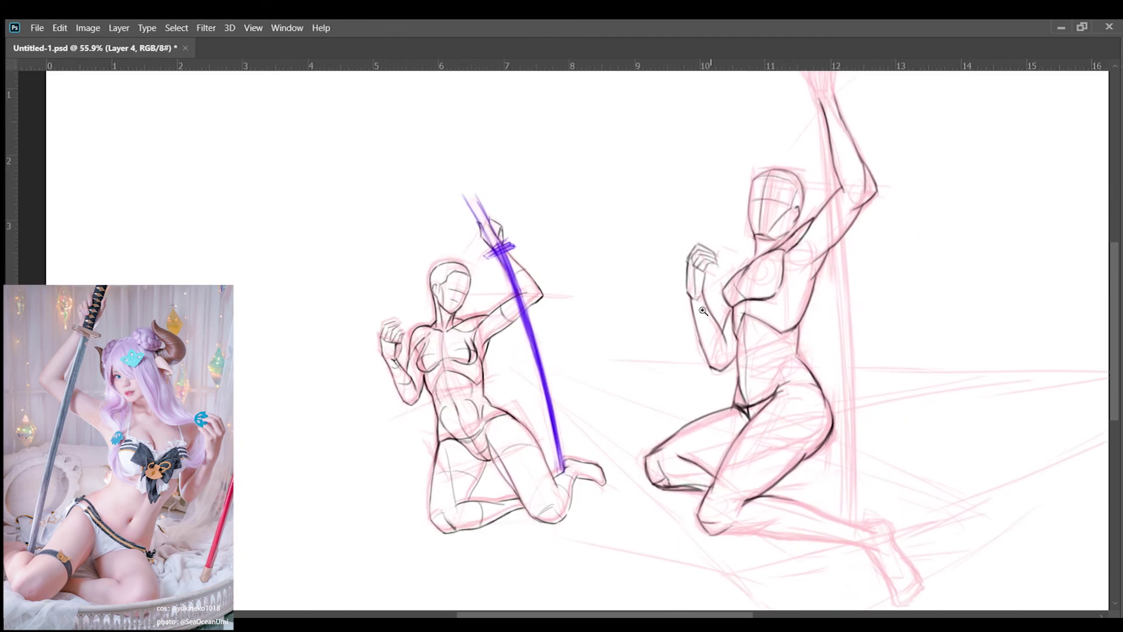
scroll(785, 304, "up", 3)
left_click_drag(696, 281, 751, 386)
scroll(776, 262, "down", 3)
scroll(777, 262, "up", 3)
left_click_drag(777, 262, 841, 305)
scroll(799, 301, "down", 3)
scroll(799, 302, "up", 3)
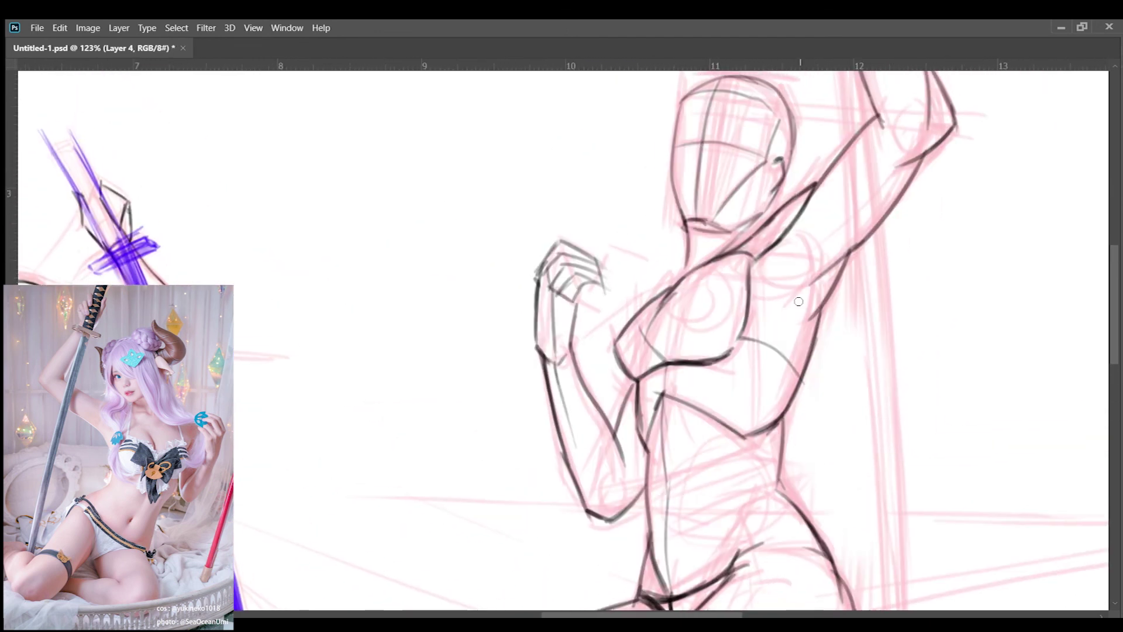
scroll(792, 263, "down", 1)
scroll(712, 295, "up", 2)
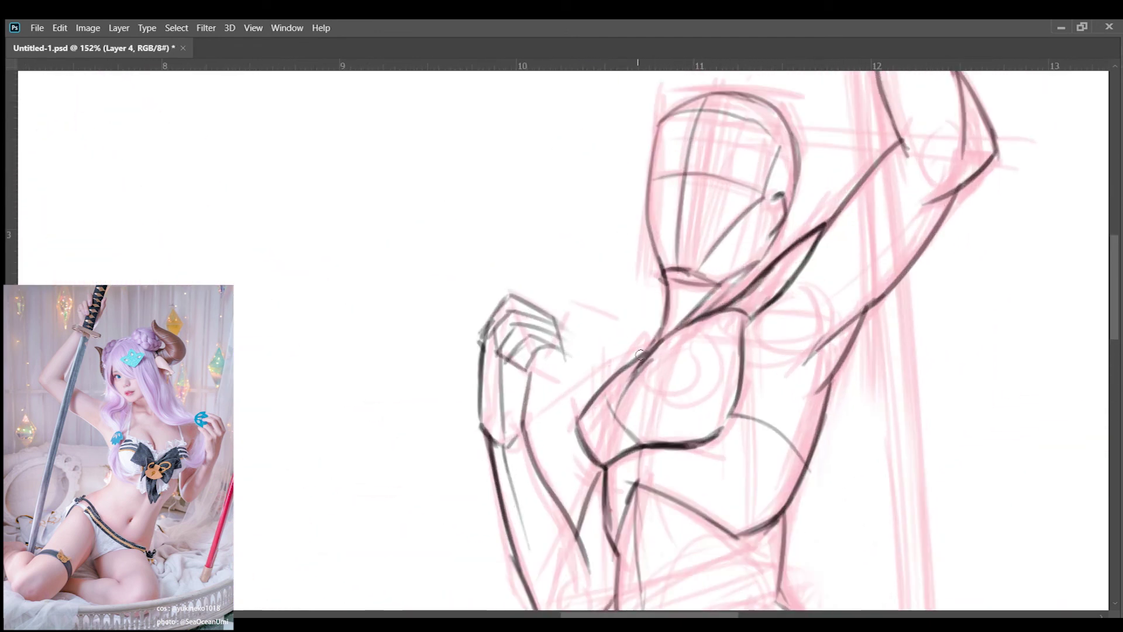
Ink the near lower leg's upper and lower edges from the knee to the ankle.
scroll(609, 384, "down", 3)
scroll(697, 292, "up", 4)
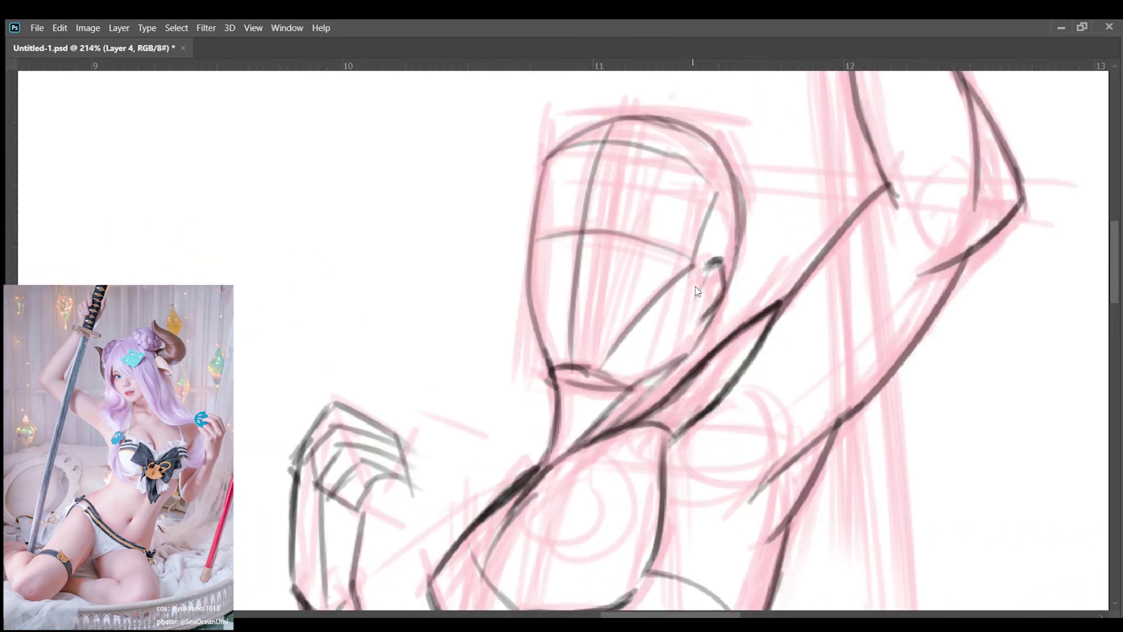
scroll(697, 337, "down", 3)
scroll(615, 345, "up", 3)
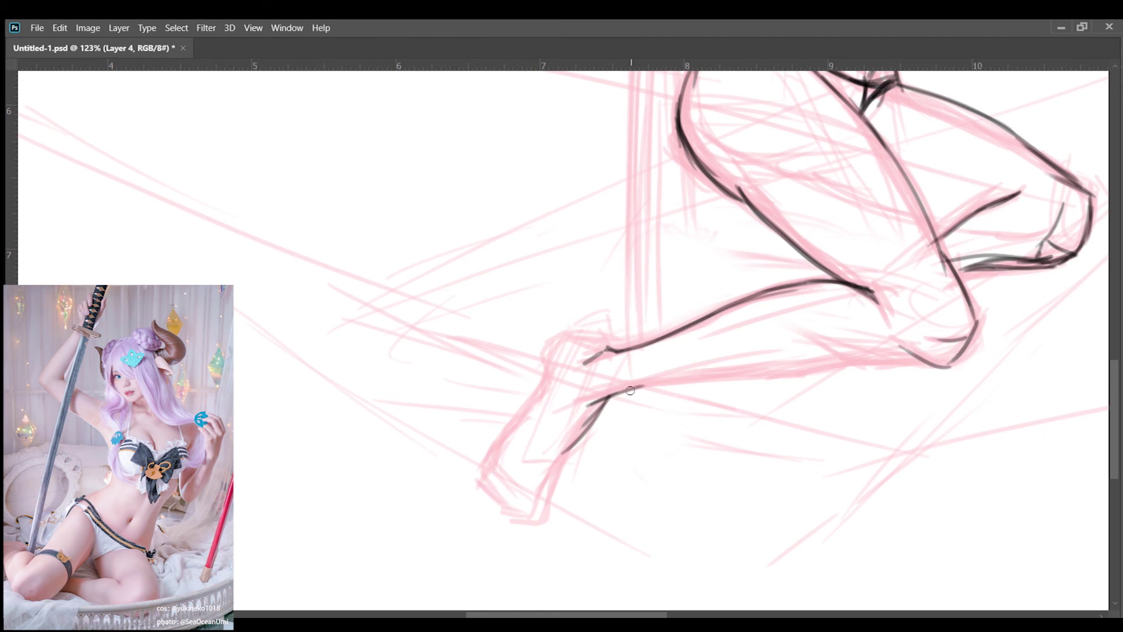
left_click_drag(643, 387, 943, 359)
scroll(942, 360, "down", 3)
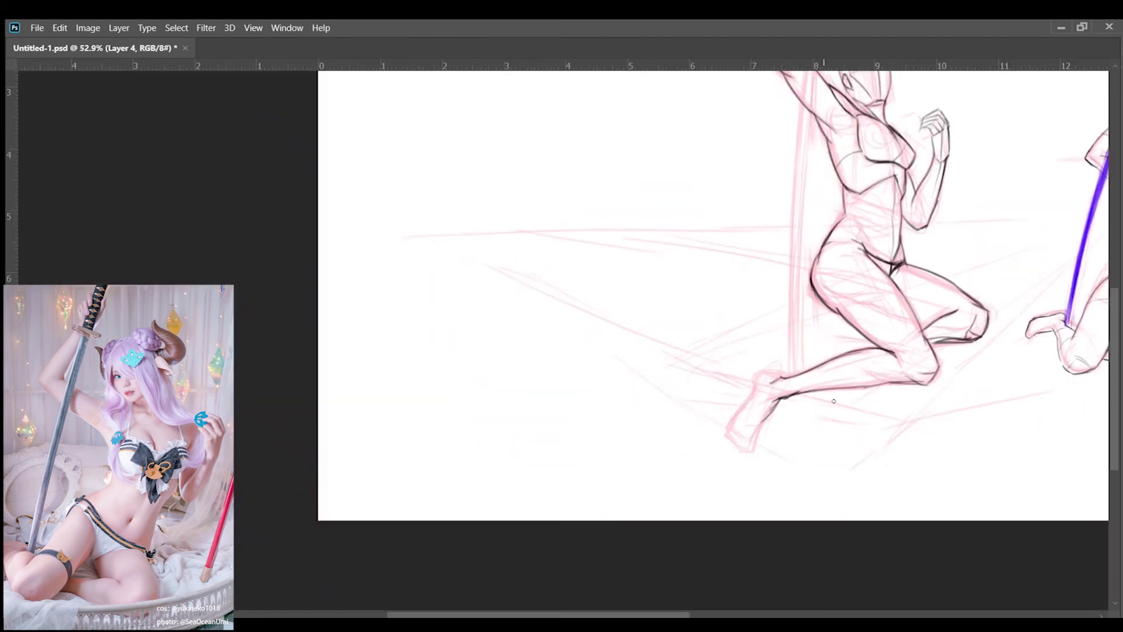
scroll(745, 393, "up", 3)
left_click_drag(745, 394, 988, 386)
Ink the near foot's outline, heel and toes, and add curved contour lines across it.
mouse_move(600, 355)
left_mouse_down()
mouse_move(574, 395)
mouse_move(543, 538)
left_mouse_up()
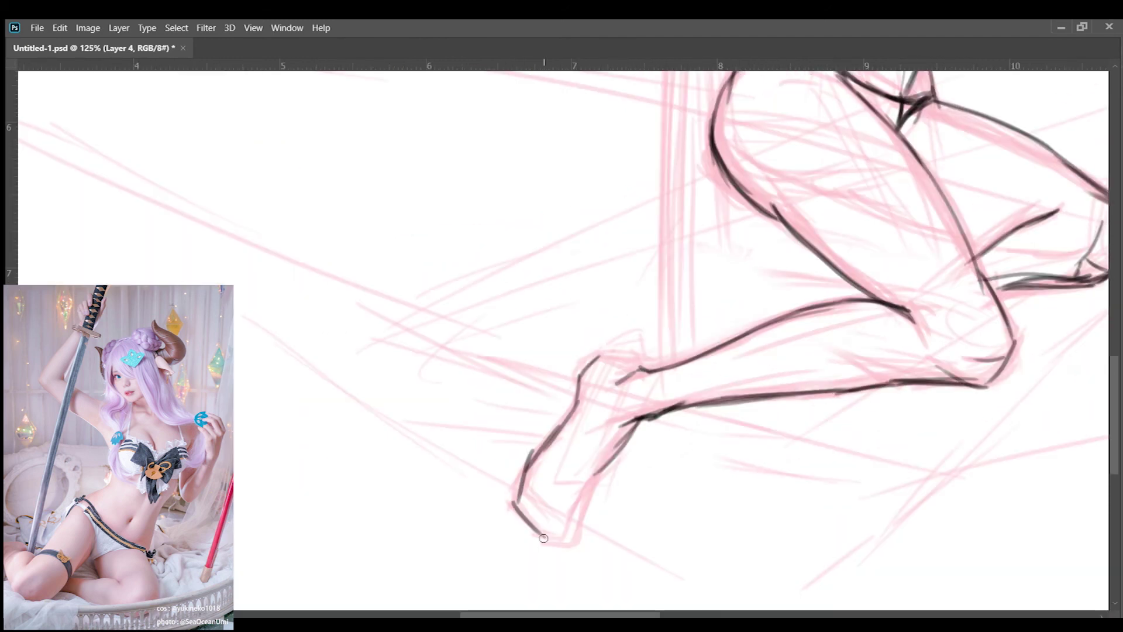
left_click_drag(625, 418, 572, 422)
left_click_drag(533, 475, 601, 501)
left_click_drag(594, 358, 643, 372)
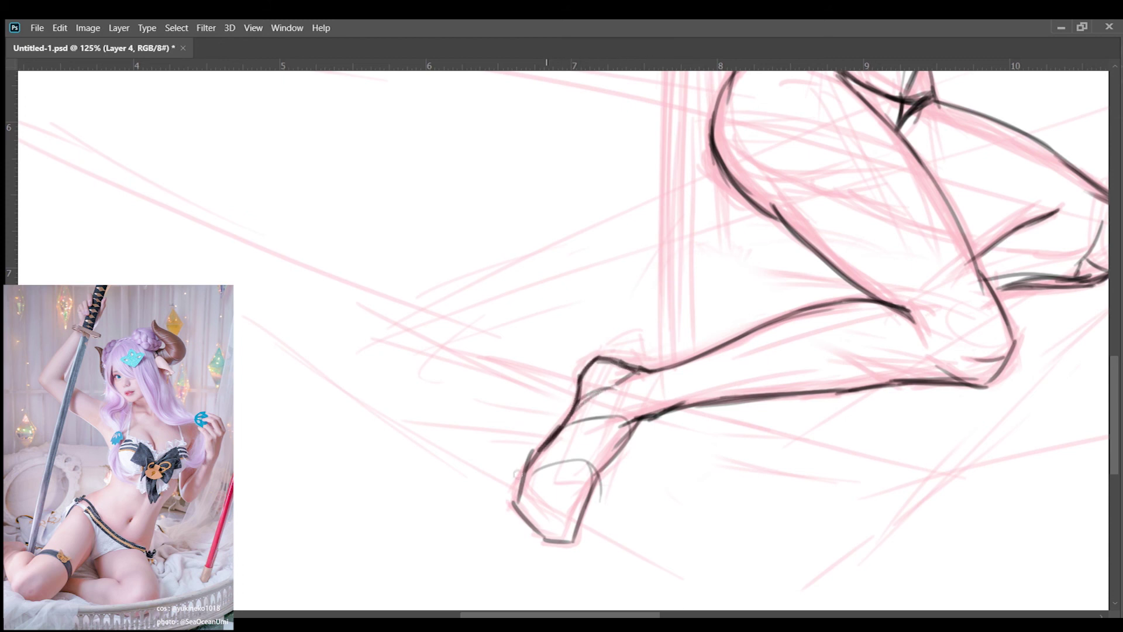
scroll(517, 474, "down", 3)
scroll(690, 329, "up", 3)
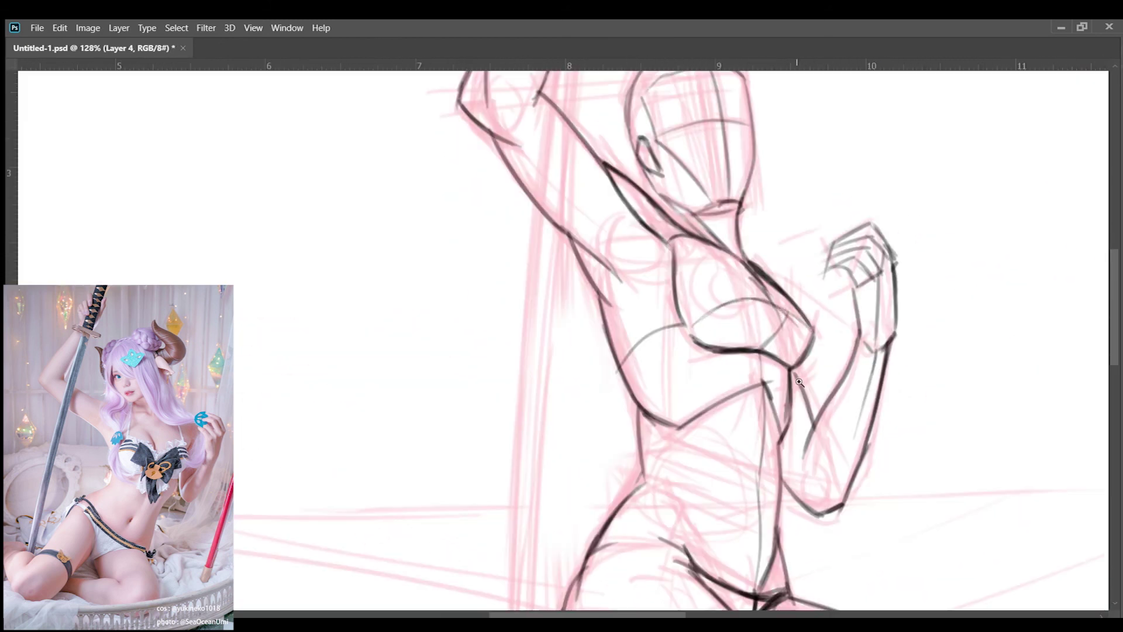
Select the bent forearm with its hand, scale it down slightly towards the torso and deselect it.
scroll(800, 382, "down", 5)
scroll(645, 408, "up", 3)
scroll(645, 407, "up", 3)
scroll(690, 362, "down", 4)
scroll(726, 331, "up", 2)
left_click_drag(676, 404, 738, 235)
key("ctrl+t")
left_click_drag(735, 346, 729, 339)
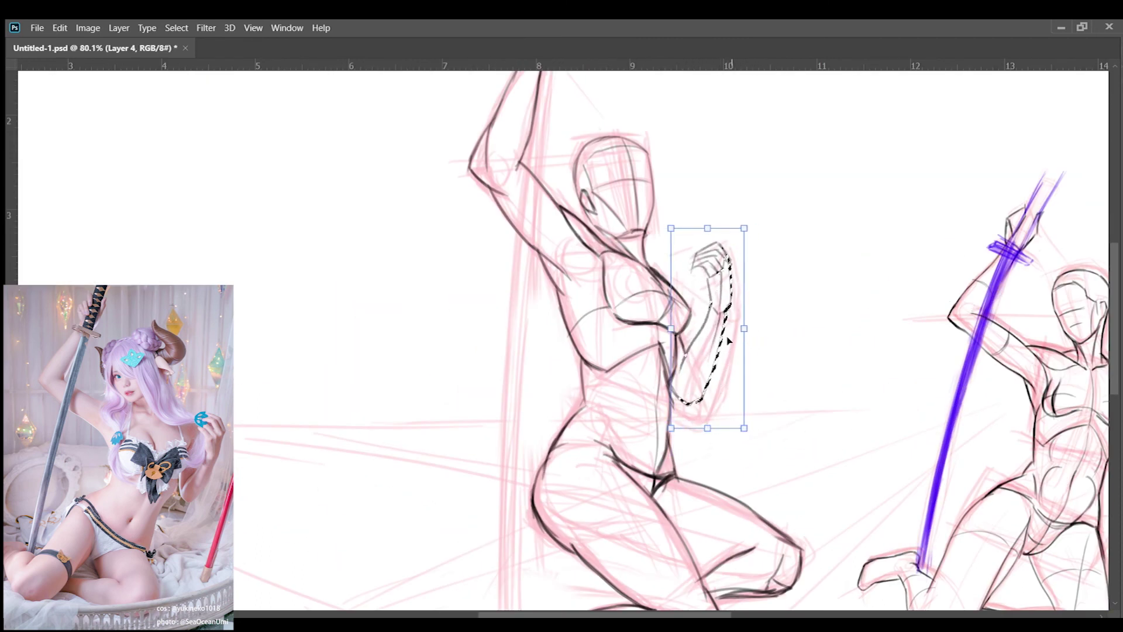
key("Return")
key("ctrl+d")
Redraw the resized forearm's edges, elbow and wrist with darker lines.
scroll(789, 348, "down", 2)
scroll(749, 353, "up", 3)
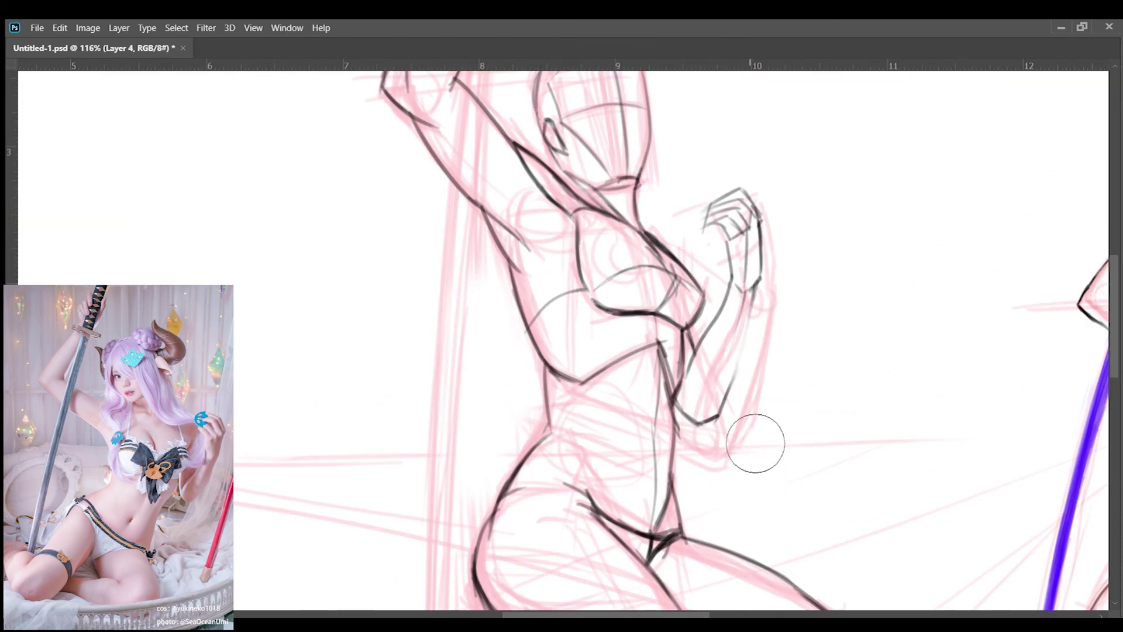
scroll(671, 386, "down", 3)
scroll(671, 387, "up", 3)
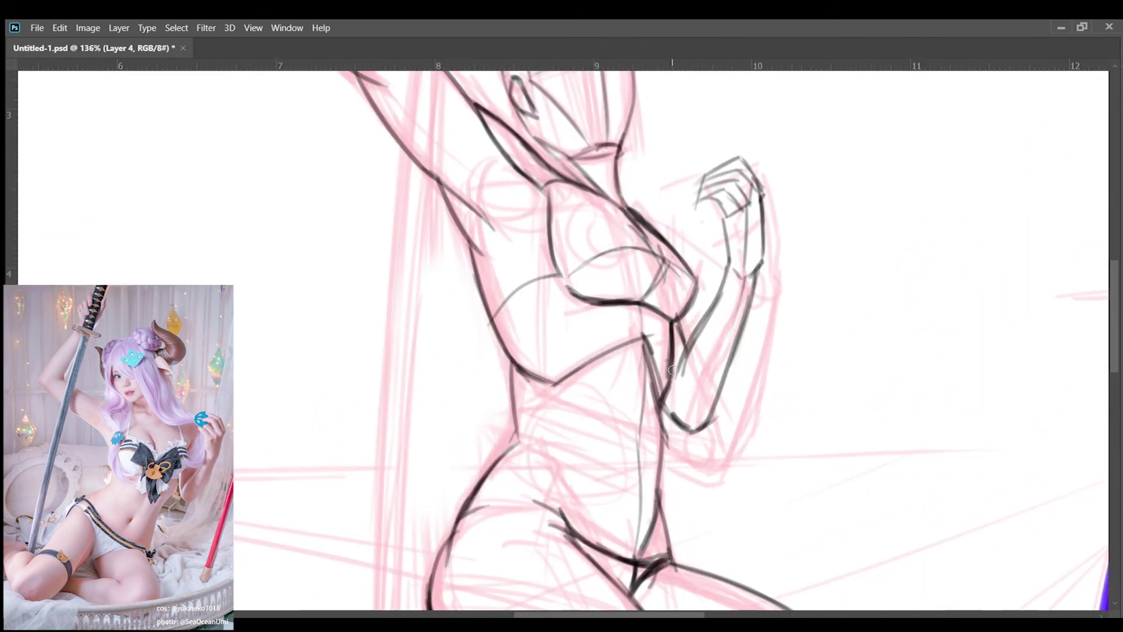
left_click_drag(736, 273, 761, 268)
left_click_drag(758, 204, 709, 429)
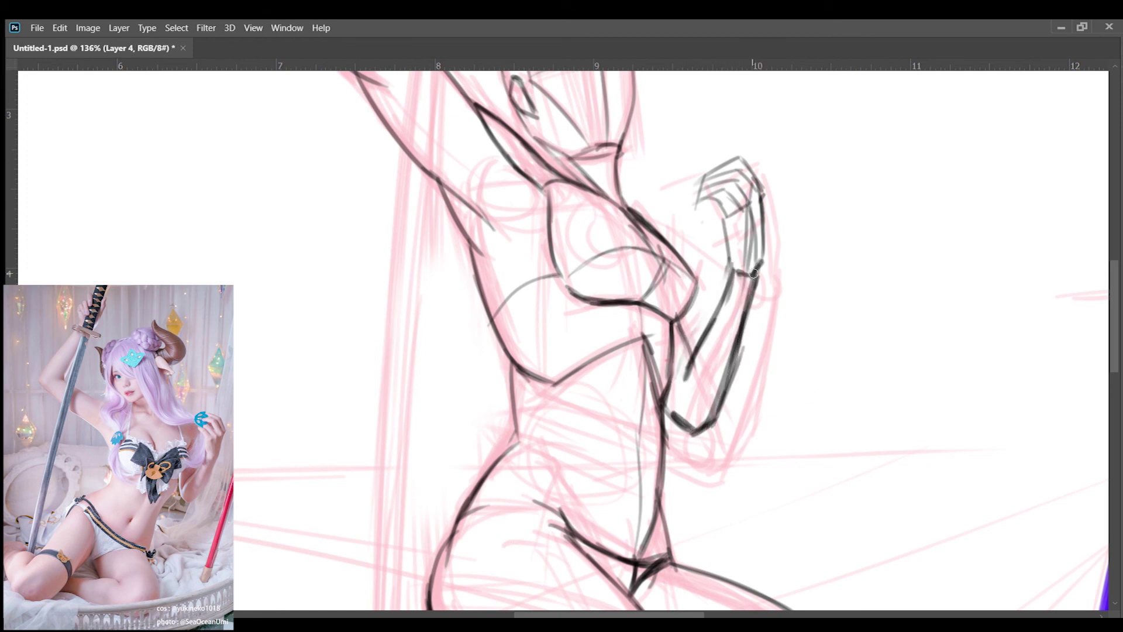
Erase and redraw the bent arm's outer forearm and elbow, and refine the curled fingers.
scroll(696, 401, "down", 5)
scroll(679, 372, "up", 2)
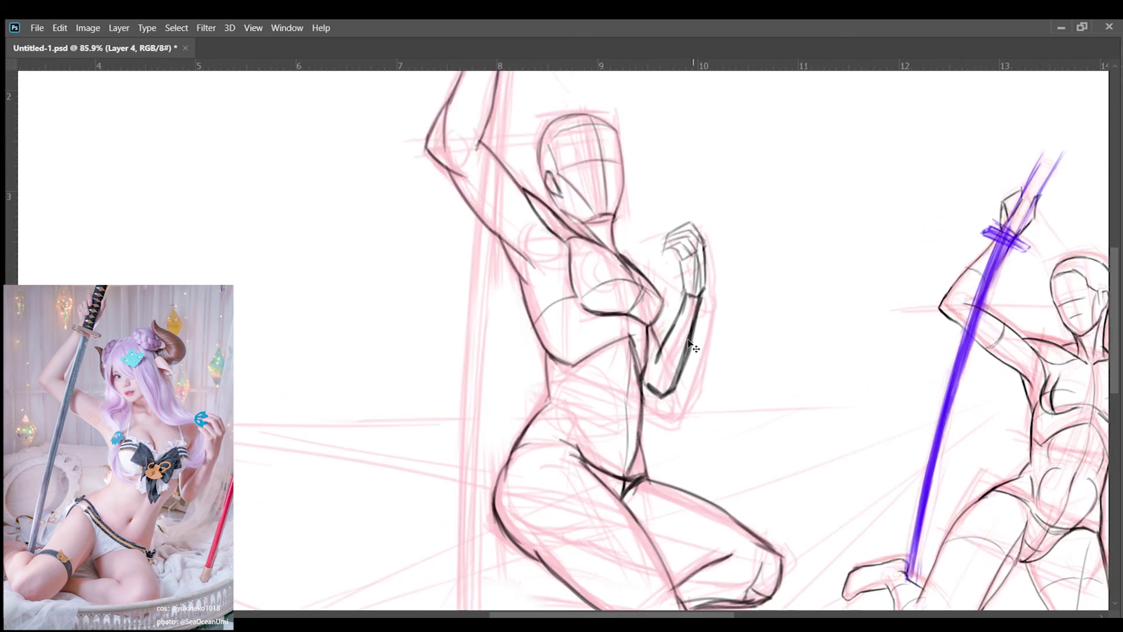
scroll(704, 359, "up", 1)
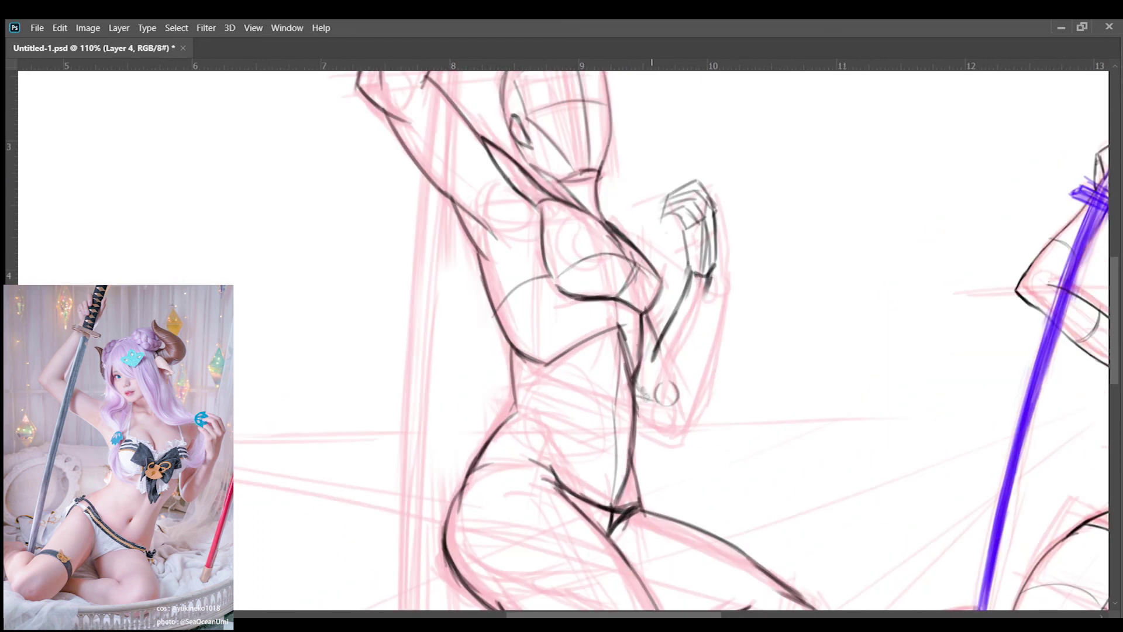
scroll(695, 343, "up", 1)
left_click_drag(643, 310, 670, 419)
left_click_drag(704, 198, 666, 193)
scroll(666, 193, "down", 3)
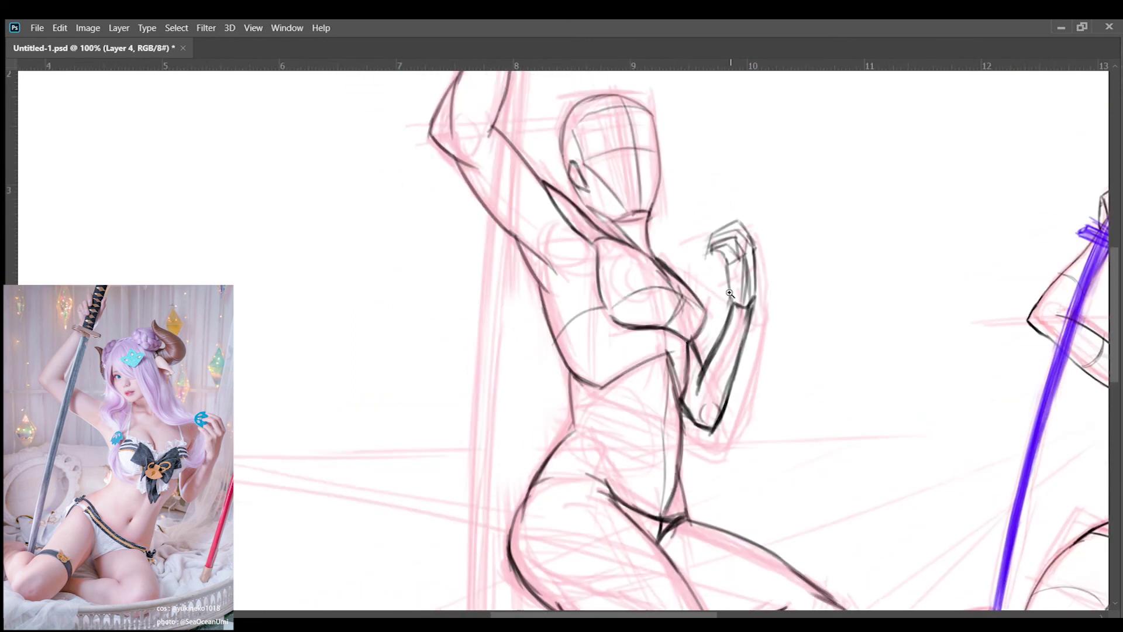
Ink the belly's inner contours, the hip-bone line and a darker centre line, redoing the first strokes.
scroll(720, 328, "up", 4)
left_click_drag(738, 293, 724, 355)
key("ctrl+z")
key("ctrl+z")
left_click_drag(741, 310, 689, 424)
left_click_drag(764, 309, 740, 390)
left_click_drag(753, 334, 717, 470)
mouse_move(677, 443)
left_mouse_down()
mouse_move(657, 480)
mouse_move(698, 401)
mouse_move(615, 457)
left_mouse_up()
scroll(698, 401, "down", 1)
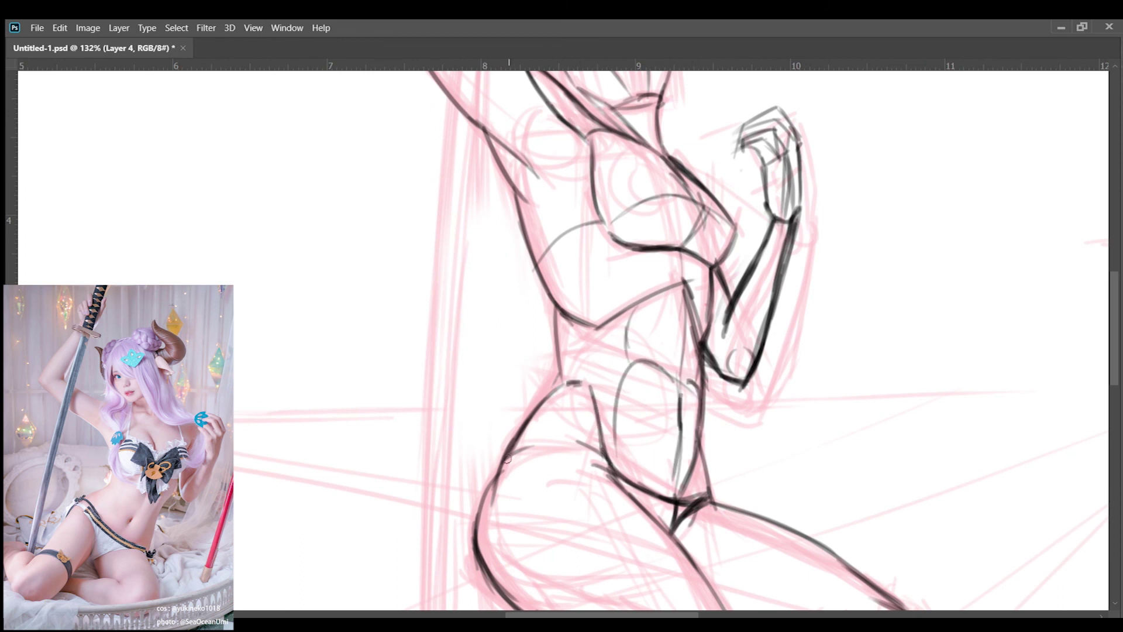
Ink a curved line across the hip at the top of the near thigh and hatch the side of the ribcage.
scroll(507, 458, "down", 4)
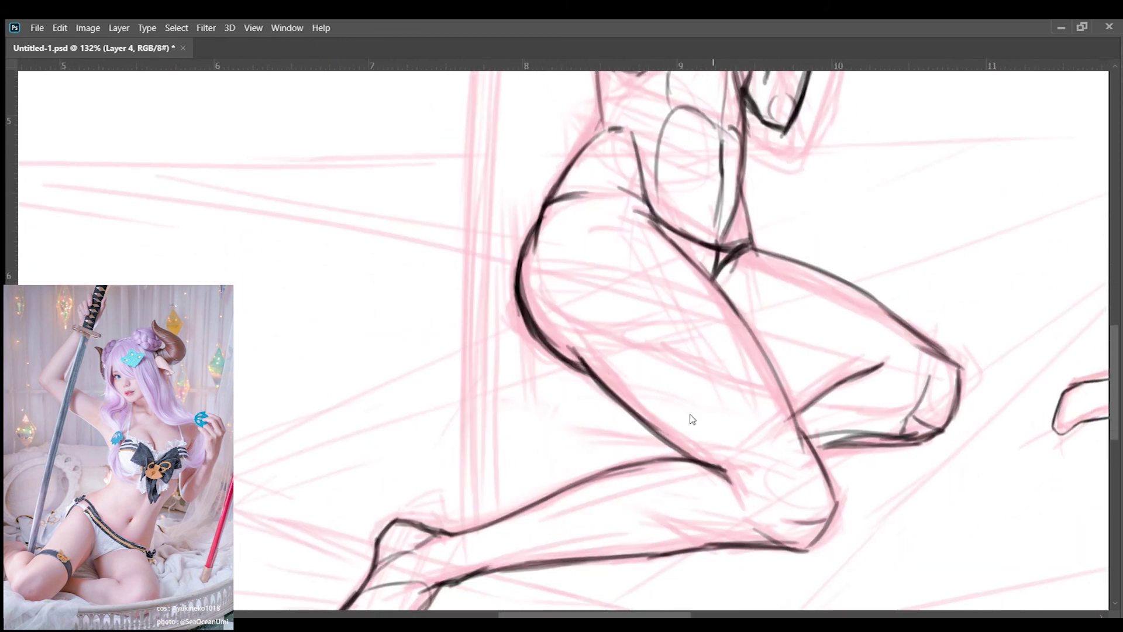
scroll(692, 419, "down", 1)
scroll(872, 362, "up", 2)
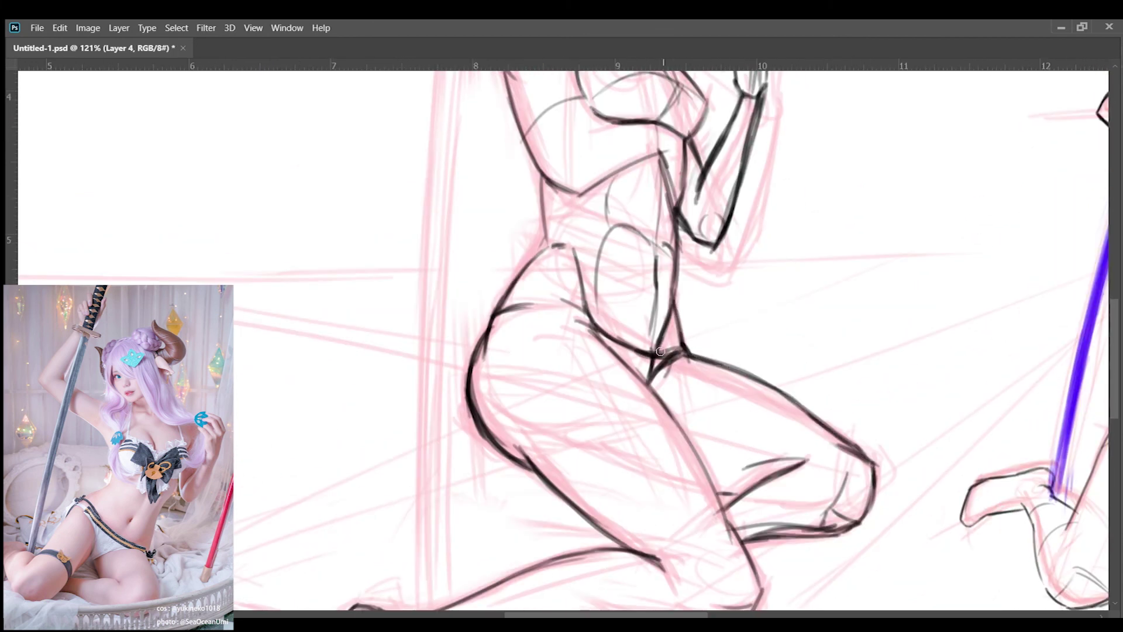
scroll(643, 414, "up", 1)
scroll(661, 395, "down", 5)
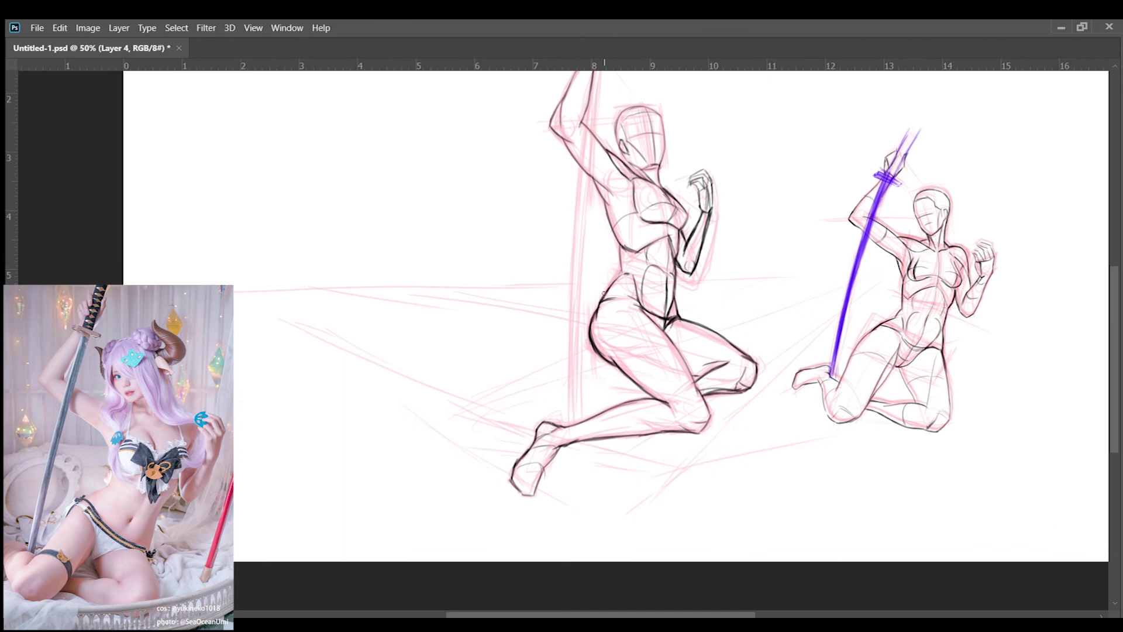
scroll(669, 268, "up", 5)
mouse_move(626, 263)
left_mouse_down()
mouse_move(667, 293)
mouse_move(673, 328)
left_mouse_up()
scroll(704, 368, "down", 4)
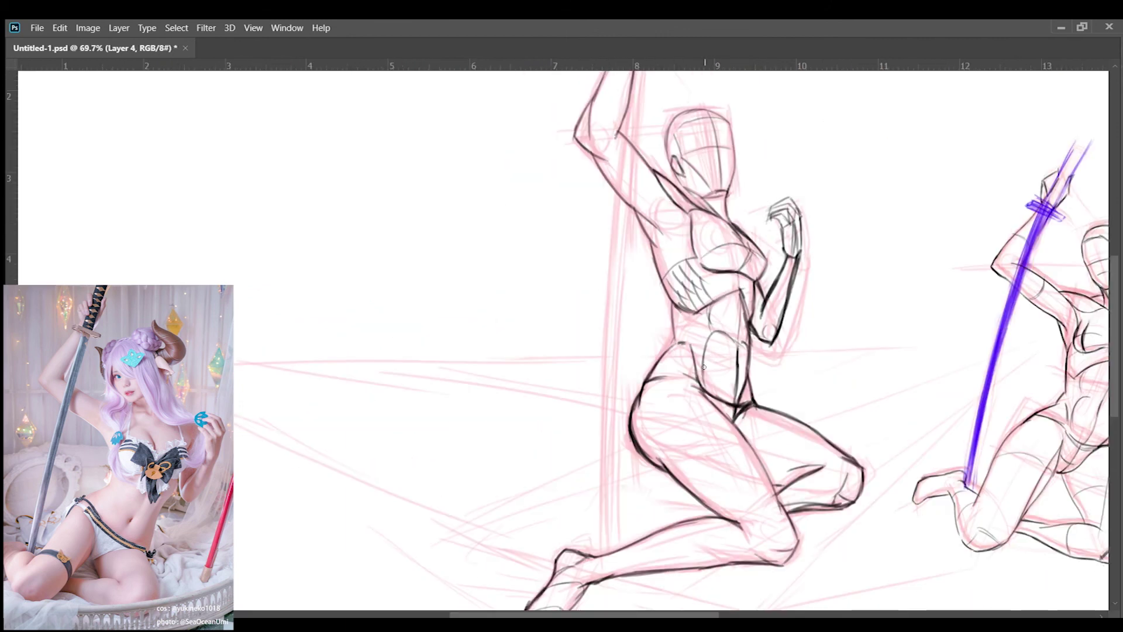
Ink the raised arm's armpit contour from the shoulder down into the side of the chest.
scroll(716, 290, "up", 4)
scroll(713, 316, "down", 3)
scroll(713, 346, "up", 2)
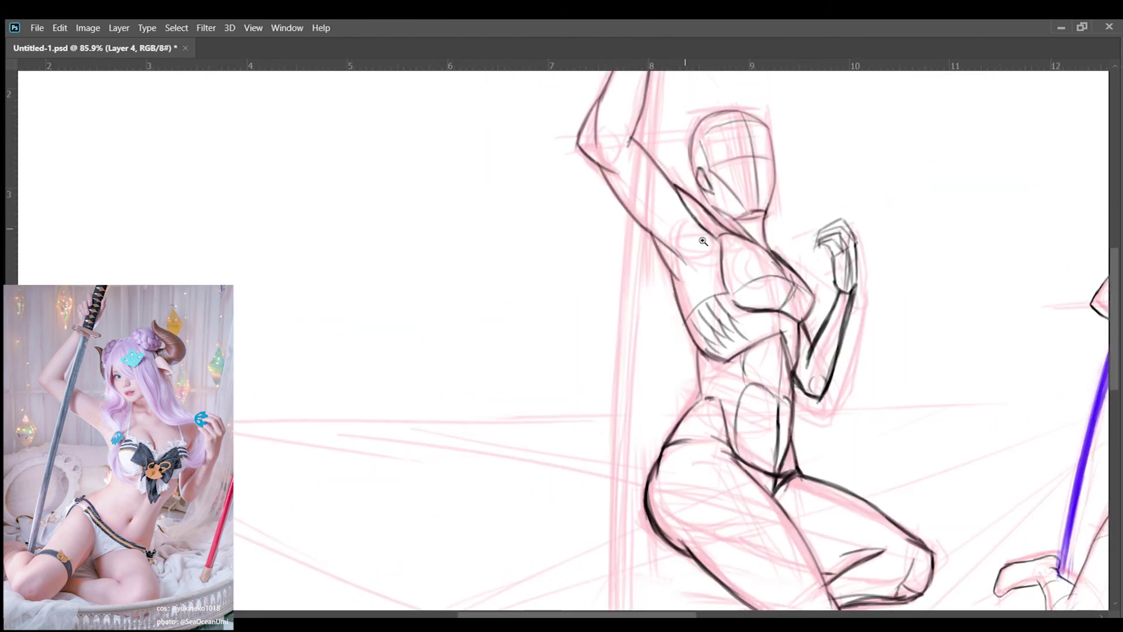
scroll(714, 346, "down", 4)
scroll(702, 347, "up", 1)
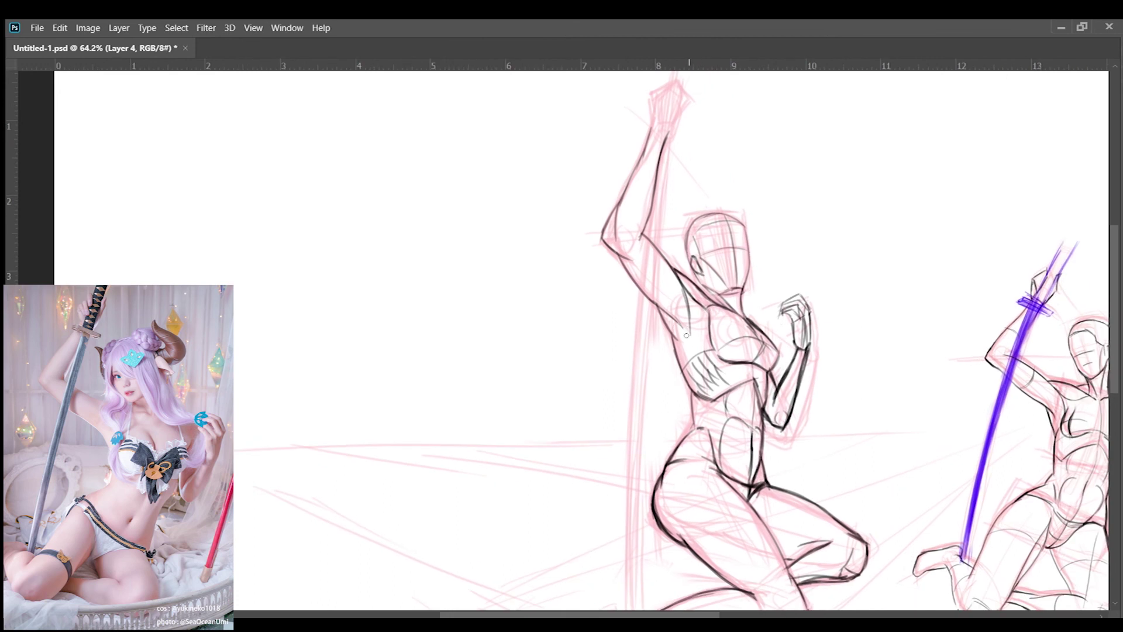
scroll(686, 335, "up", 2)
left_click_drag(755, 307, 763, 364)
scroll(772, 371, "down", 2)
Ink the raised fist with its thumb and wrist line, and add curved cross-contours along the raised arm.
scroll(724, 267, "up", 4)
mouse_move(720, 250)
left_mouse_down()
mouse_move(784, 190)
mouse_move(779, 222)
left_mouse_up()
left_click_drag(737, 246, 772, 242)
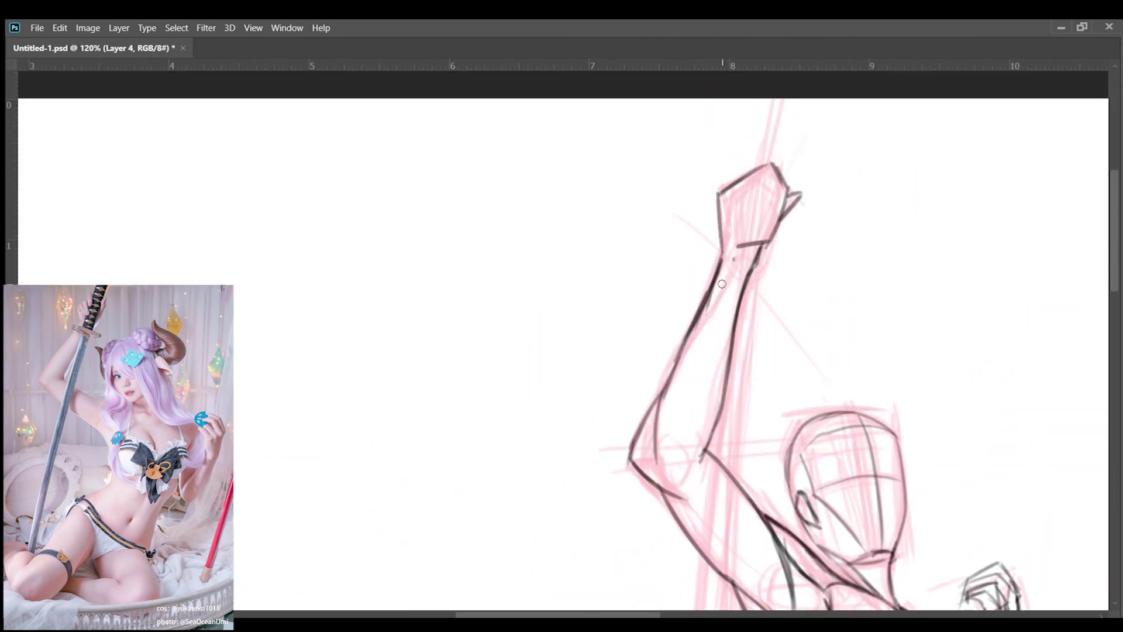
scroll(736, 340, "down", 5)
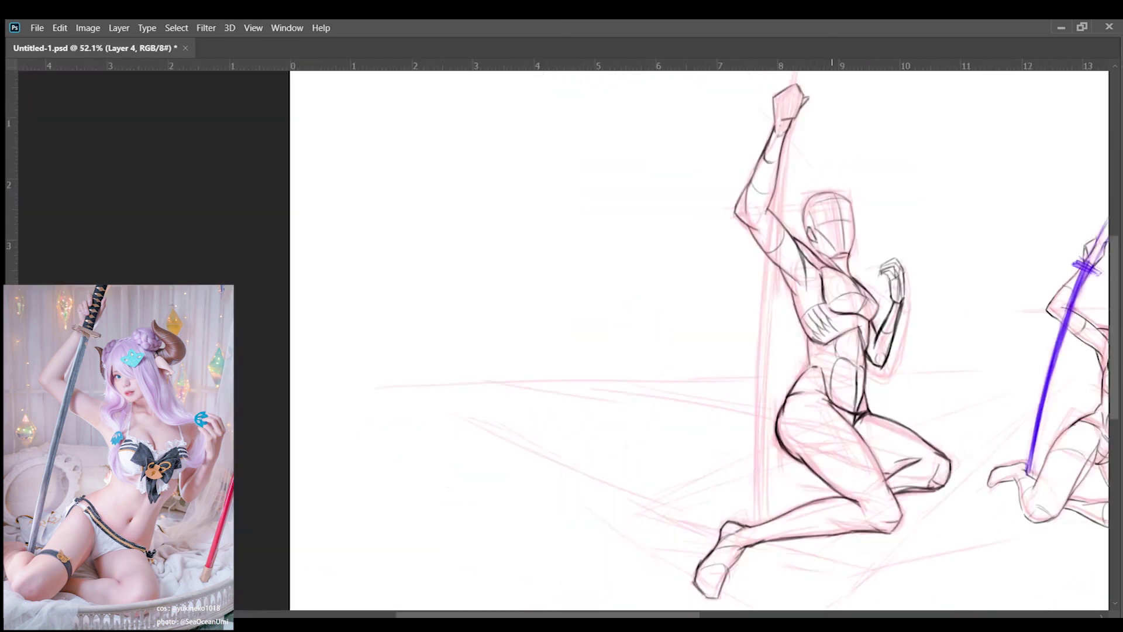
Add thin curved cross-contour lines around both thighs, the near calf and the foot.
scroll(808, 401, "up", 3)
scroll(738, 450, "down", 1)
scroll(738, 450, "down", 5)
scroll(824, 452, "up", 6)
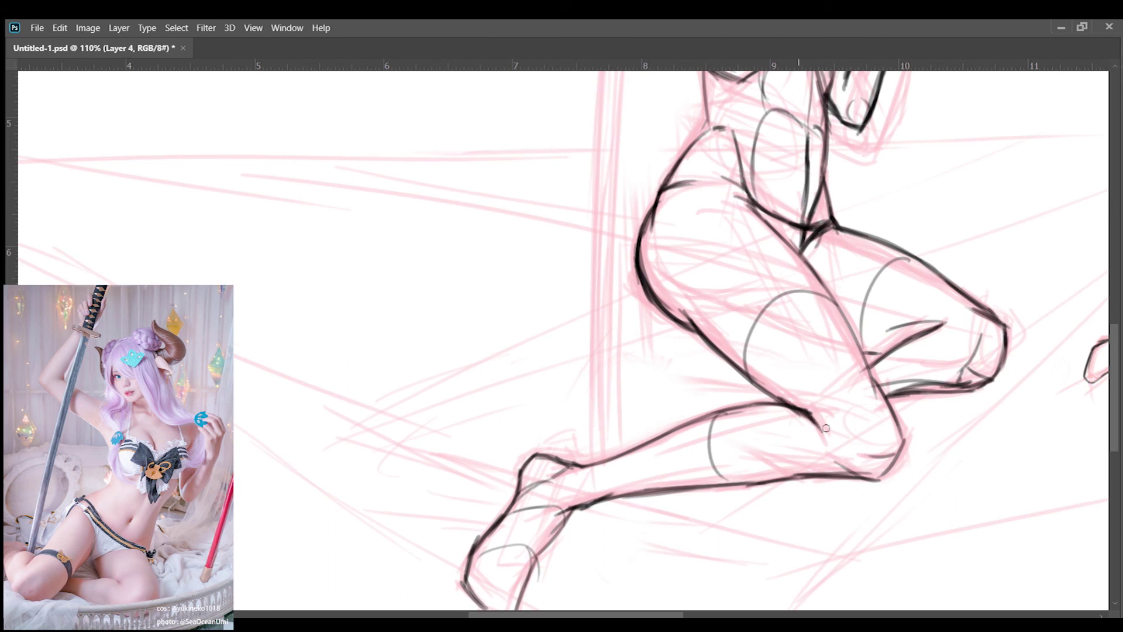
scroll(784, 427, "down", 5)
scroll(584, 501, "left", 3)
scroll(775, 540, "up", 1)
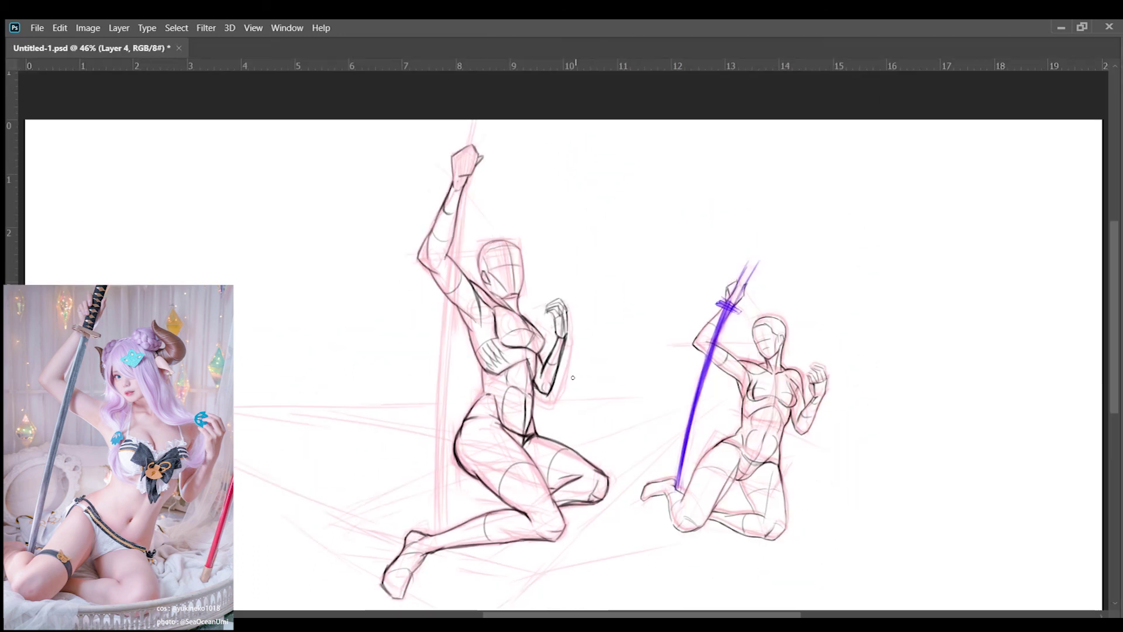
Draw the sword's handle through the raised fist and its boxy guard at the wrist in blue-violet.
scroll(745, 426, "up", 2)
mouse_move(609, 123)
left_mouse_down()
mouse_move(599, 202)
mouse_move(630, 241)
left_mouse_up()
scroll(611, 185, "up", 3)
mouse_move(618, 204)
left_mouse_down()
mouse_move(604, 233)
mouse_move(629, 272)
left_mouse_up()
scroll(614, 252, "down", 5)
scroll(614, 253, "up", 5)
left_click_drag(632, 222, 646, 275)
scroll(683, 294, "down", 3)
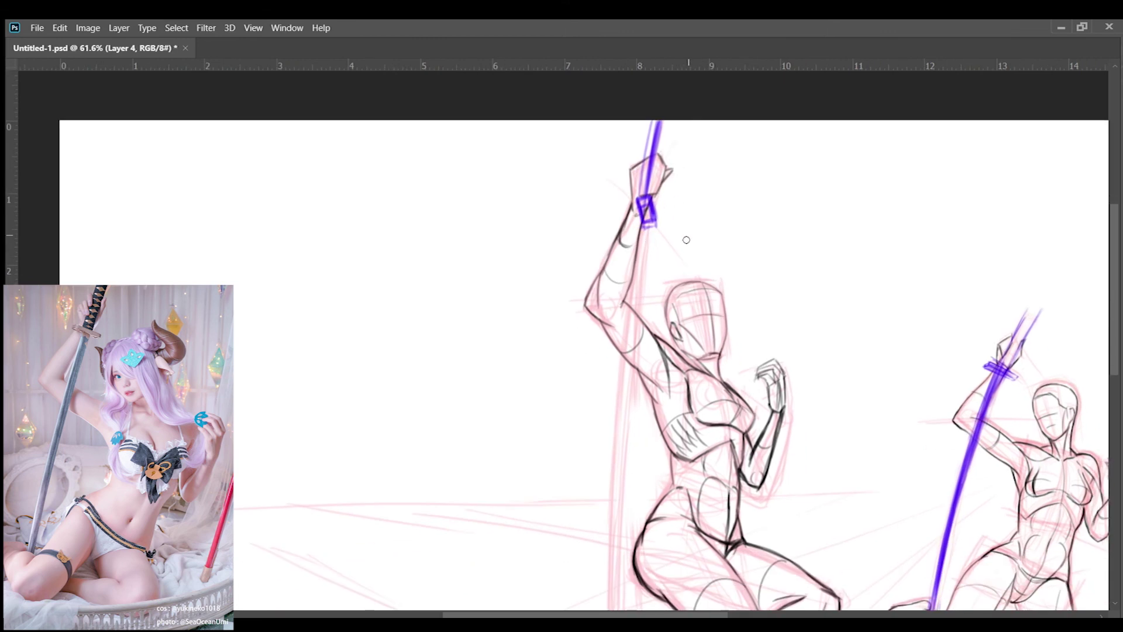
Draw the long sword blade in blue-violet from the guard down to the near foot, thickening it with repeated strokes.
scroll(682, 245, "down", 2)
left_click_drag(644, 120, 622, 304)
left_click_drag(630, 174, 605, 547)
left_click_drag(612, 457, 608, 551)
scroll(578, 402, "down", 1)
scroll(578, 402, "up", 1)
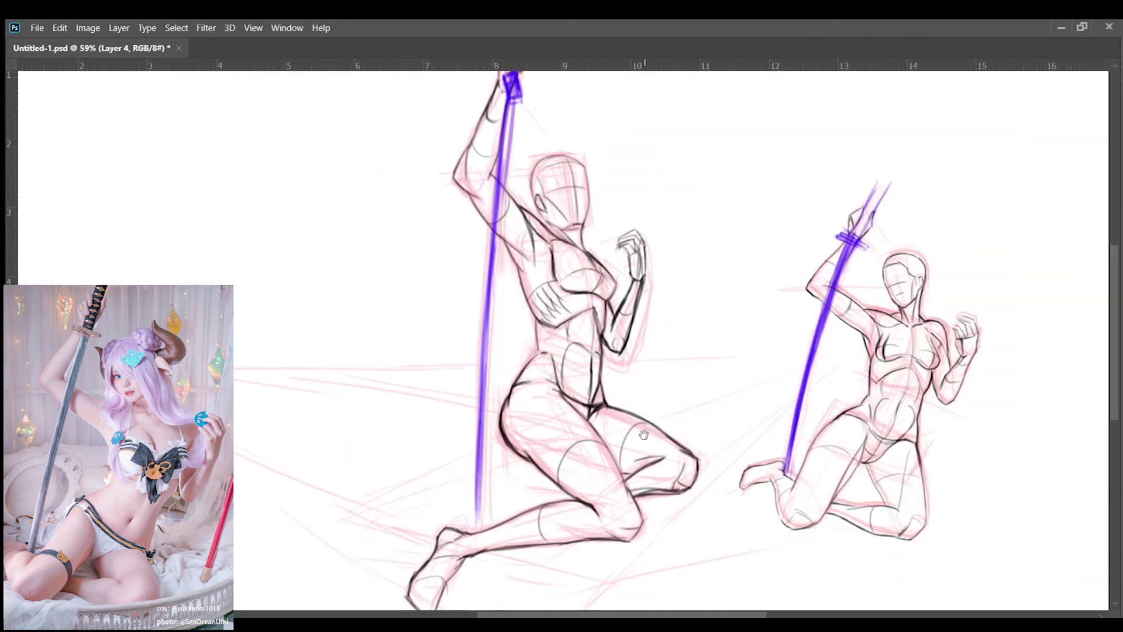
View the whole canvas and save the document.
scroll(597, 380, "down", 1)
scroll(615, 363, "down", 1)
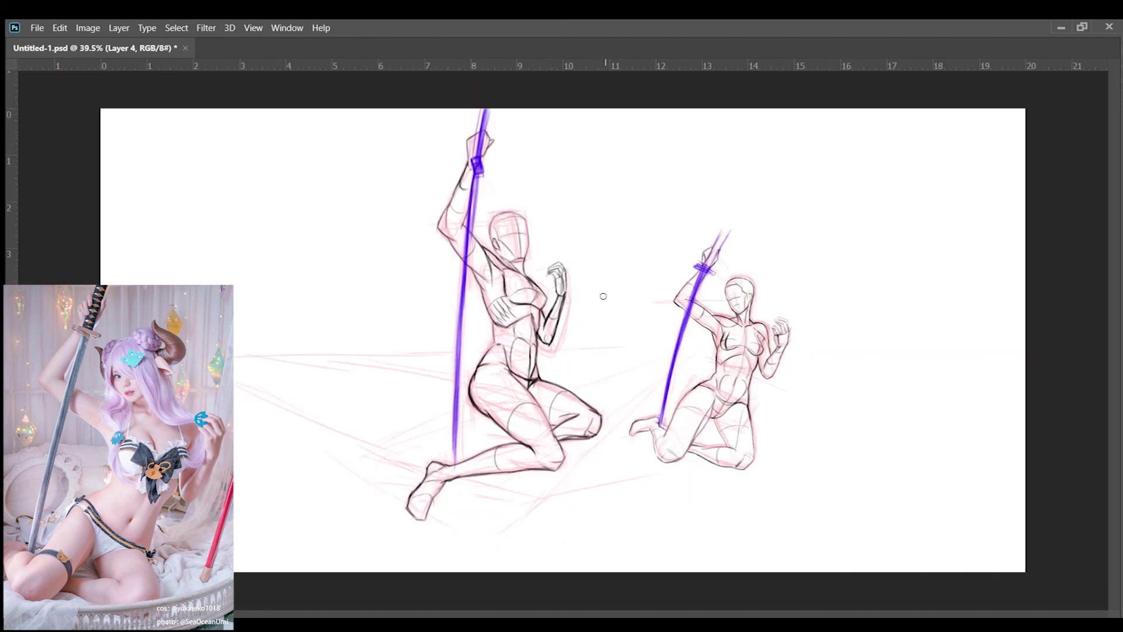
key("Tab")
key("Tab")
key("ctrl+s")
scroll(609, 468, "up", 1)
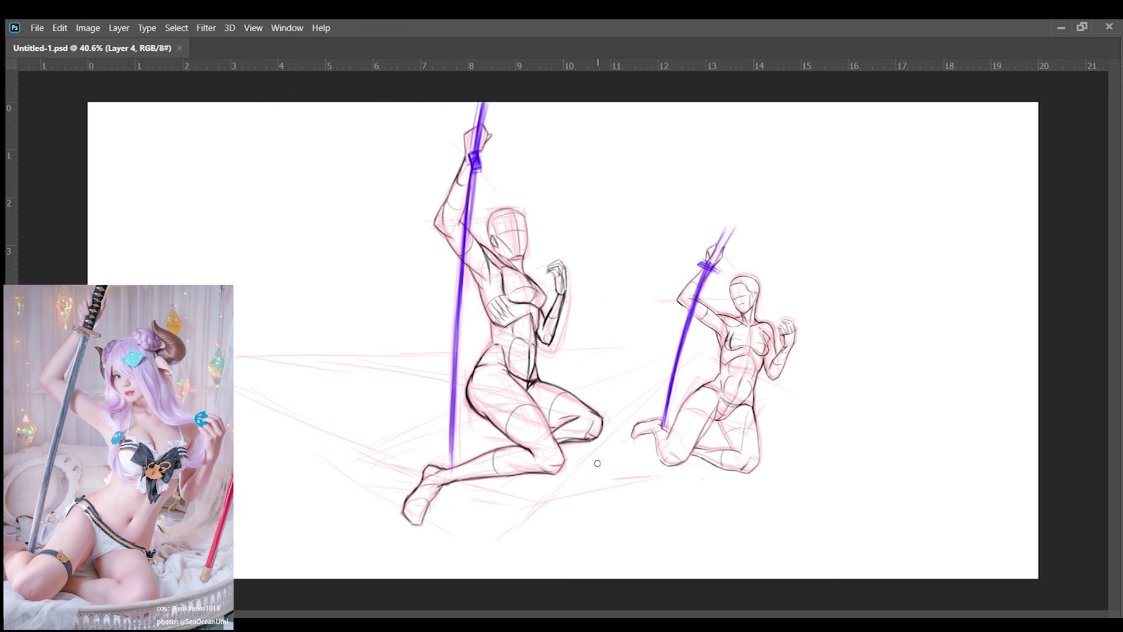
Draw red perspective lines around the large figure for the horizon, the ground plane's edges and the upper converging edges, redoing the first stroke.
left_click_drag(516, 197, 644, 284)
key("ctrl+z")
left_click_drag(603, 455, 704, 355)
left_click_drag(358, 359, 675, 340)
left_click_drag(500, 185, 679, 298)
mouse_move(442, 205)
left_mouse_down()
mouse_move(234, 335)
mouse_move(418, 346)
left_mouse_up()
mouse_move(234, 386)
left_mouse_down()
mouse_move(386, 457)
mouse_move(535, 392)
left_mouse_up()
left_click_drag(377, 451, 471, 406)
left_click_drag(539, 372, 625, 403)
left_click_drag(365, 454, 521, 501)
left_click_drag(655, 406, 551, 486)
Draw the red upper-plane lines converging at the figure's shoulders and chest, and undo the last two strokes.
left_click_drag(372, 242, 502, 286)
left_click_drag(488, 186, 530, 212)
left_click_drag(615, 252, 510, 288)
left_click_drag(377, 263, 501, 286)
left_click_drag(279, 346, 578, 279)
key("ctrl+z")
key("ctrl+z")
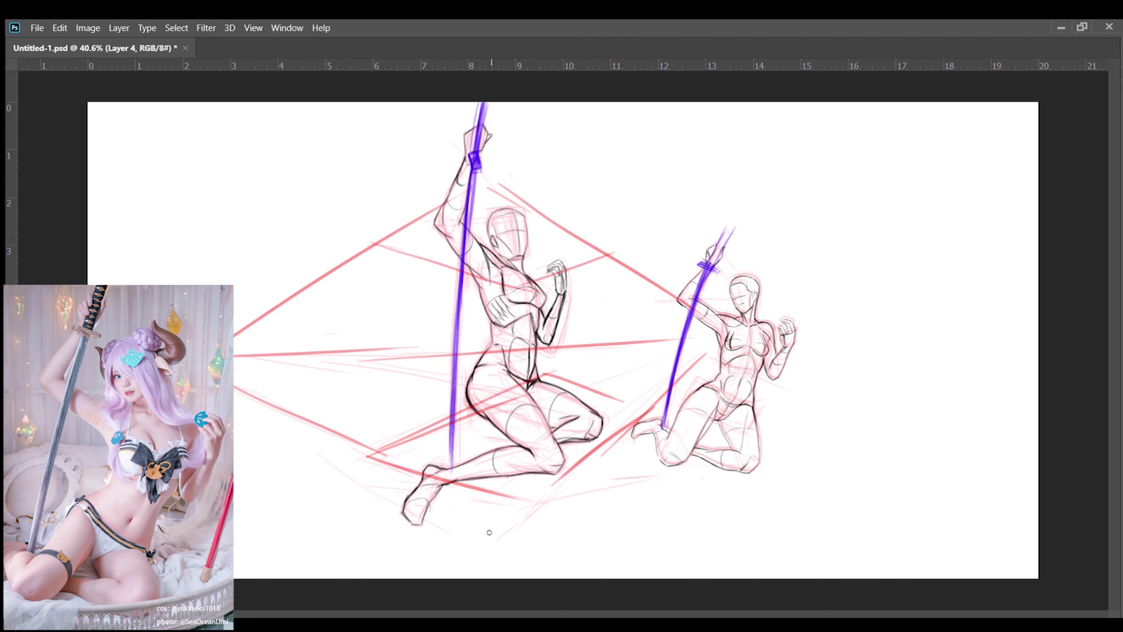
scroll(471, 507, "up", 2)
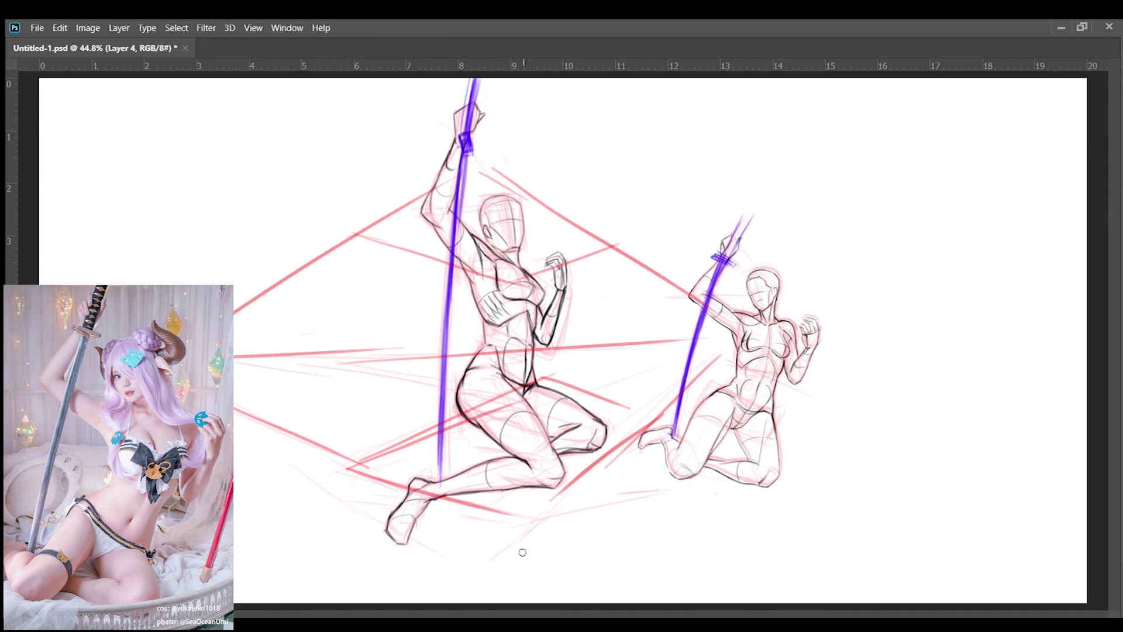